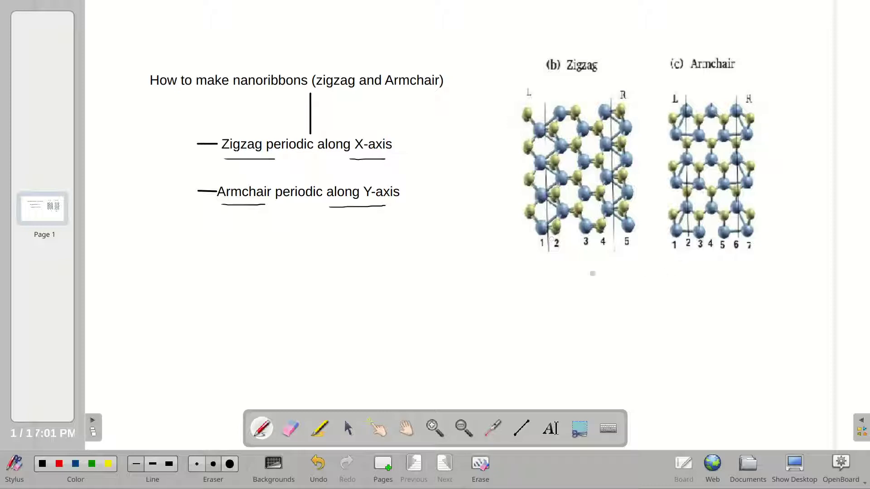
# Step: Draw a horizontal arrow beneath the zigzag ribbon figure and an upward arrow beside the armchair figure
pyautogui.moveTo(559, 262)
pyautogui.mouseDown()
pyautogui.moveTo(611, 259)
pyautogui.moveTo(601, 272)
pyautogui.mouseUp()
pyautogui.moveTo(775, 169); pyautogui.dragTo(773, 196)
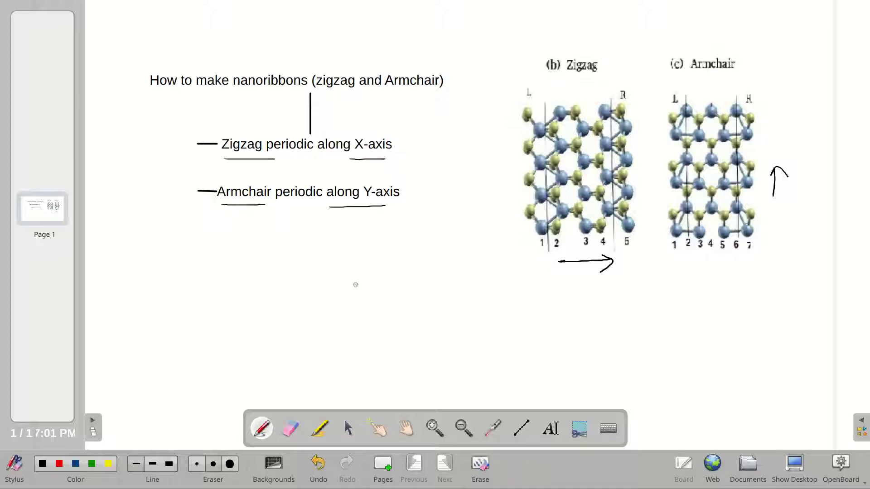
# Step: Switch from the whiteboard to the Konsole terminal opened in the Nonaoribbons folder
pyautogui.click(795, 470)
pyautogui.moveTo(598, 154); pyautogui.dragTo(405, 154)
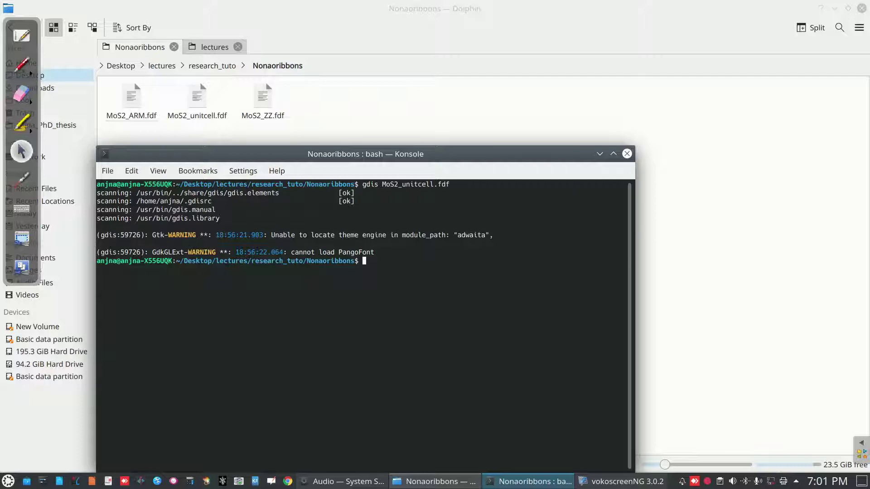
# Step: Try to run "gids MoS2_unitcell.fdf" in the terminal and clear its output
pyautogui.write('gids MoS2_u')
pyautogui.press('Tab')
pyautogui.press('Return')
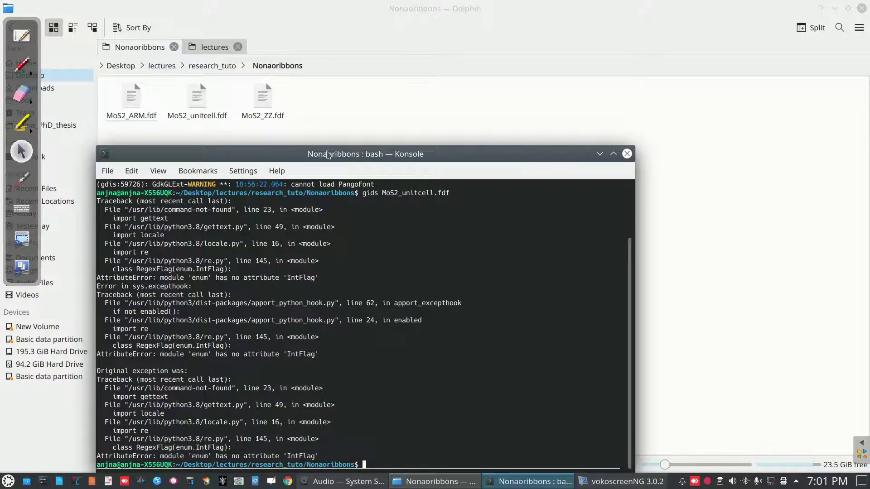
pyautogui.moveTo(323, 156); pyautogui.dragTo(370, 95)
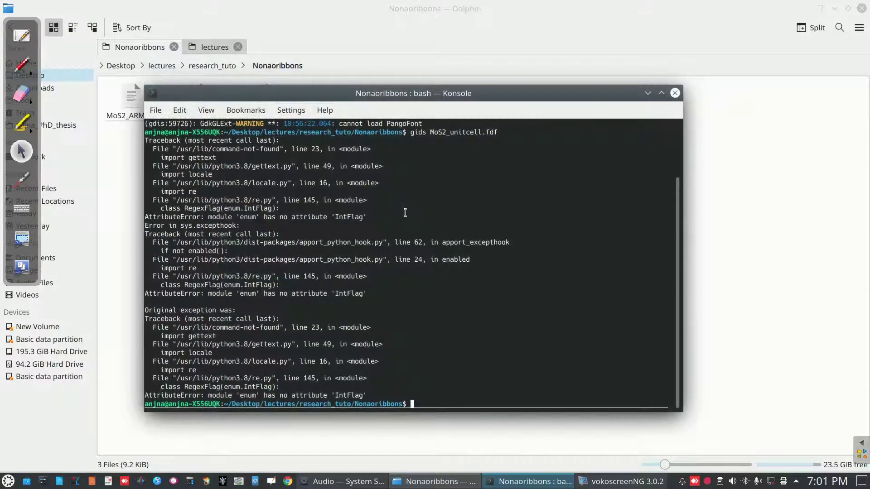
pyautogui.write('clear')
pyautogui.press('Return')
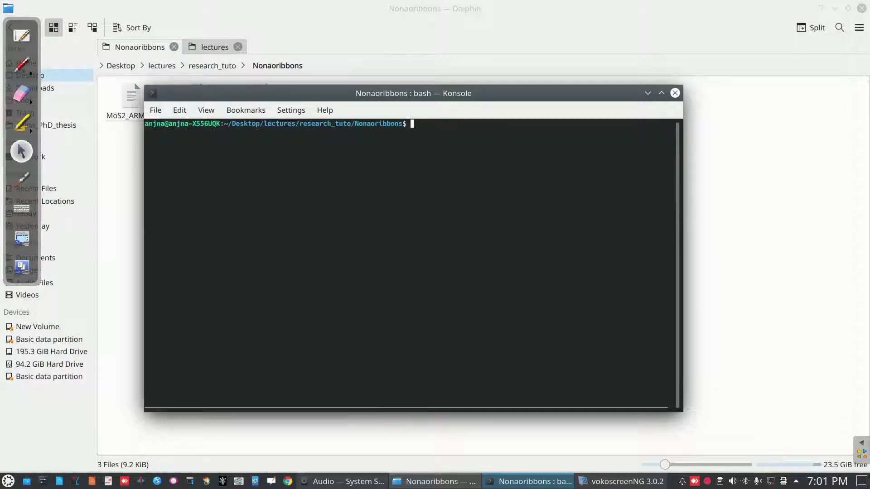
pyautogui.moveTo(398, 94); pyautogui.dragTo(370, 138)
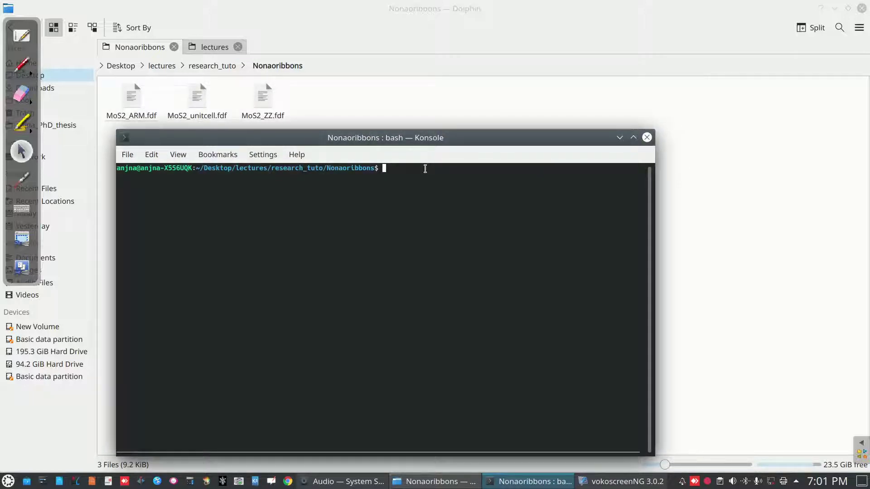
# Step: Open MoS2_unitcell.fdf in GDIS from the terminal
pyautogui.write('gdis Mo')
pyautogui.press('Tab')
pyautogui.write('u')
pyautogui.press('Tab')
pyautogui.press('Return')
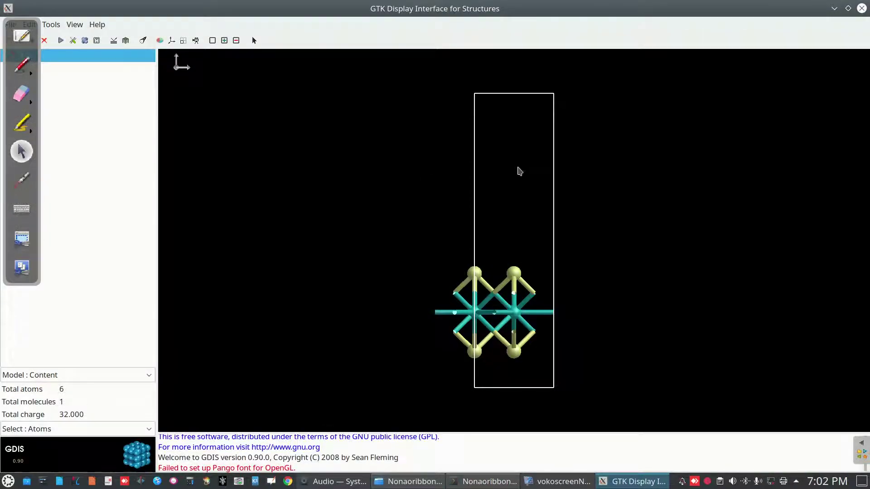
# Step: Quit the OpenBoard whiteboard so that its floating palette no longer covers the GDIS window
pyautogui.click(16, 41)
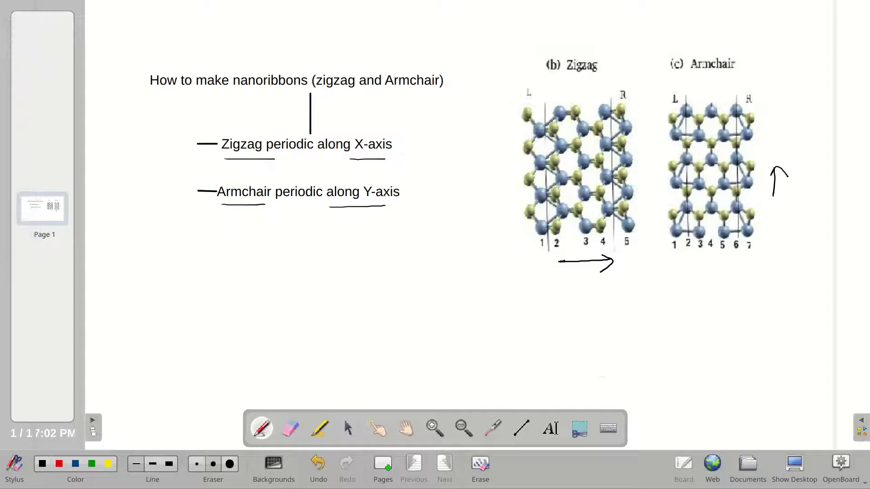
pyautogui.click(842, 465)
pyautogui.click(789, 445)
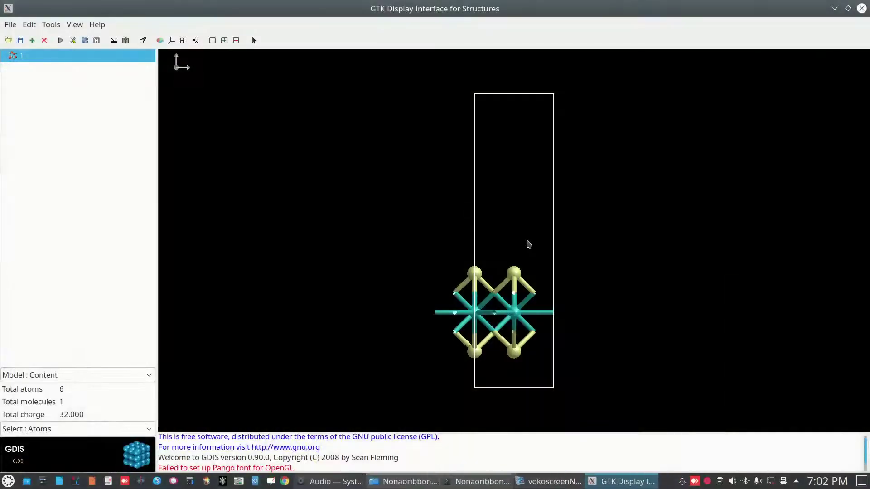
# Step: Display the periodic image settings for the MoS2 unit cell
pyautogui.moveTo(515, 227); pyautogui.dragTo(513, 261)
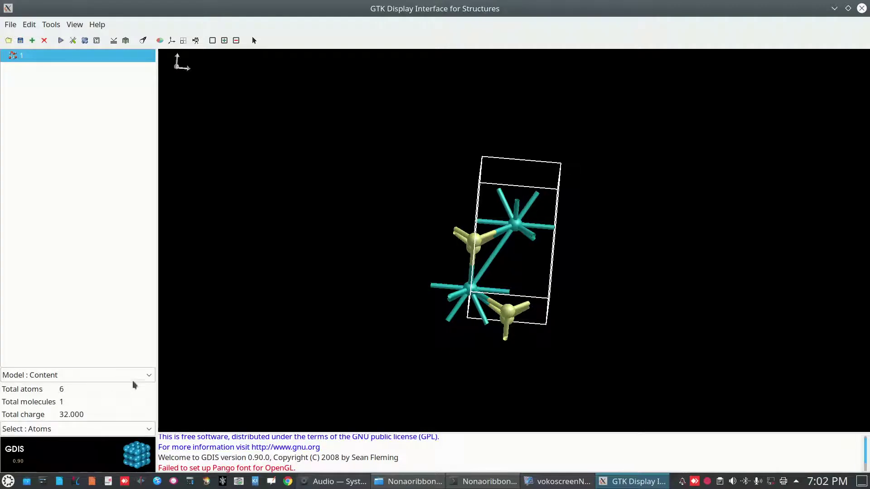
pyautogui.click(150, 378)
pyautogui.click(501, 266)
pyautogui.moveTo(500, 266); pyautogui.dragTo(482, 359)
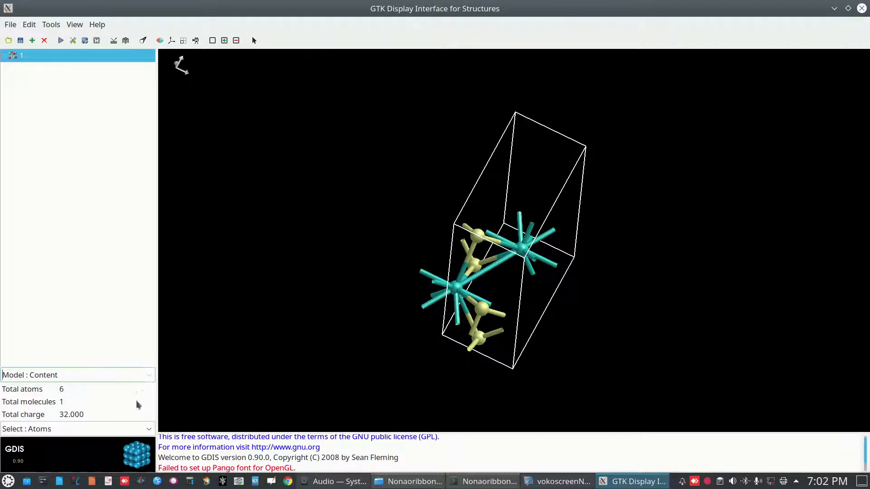
pyautogui.click(152, 377)
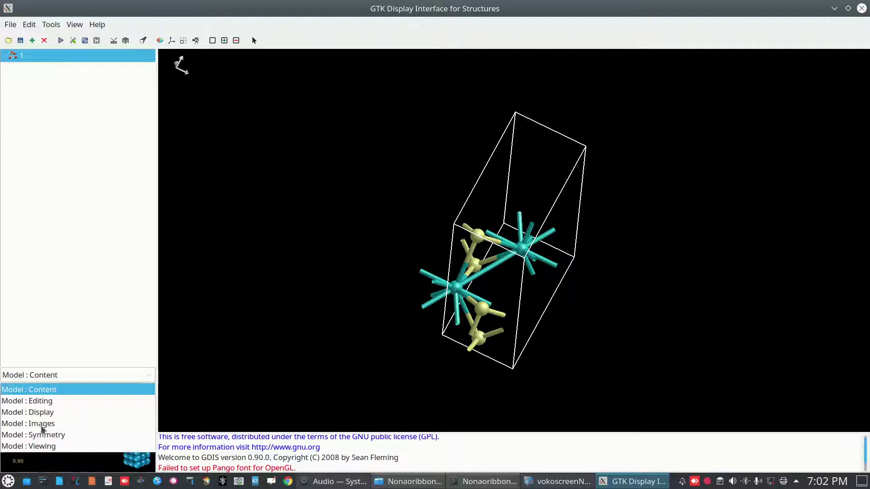
pyautogui.click(42, 423)
# Step: Set the positive periodic images to 5 along the first axis and 5 along the second axis
pyautogui.click(152, 382)
pyautogui.click(152, 381)
pyautogui.click(153, 382)
pyautogui.click(153, 382)
pyautogui.click(153, 397)
pyautogui.click(153, 396)
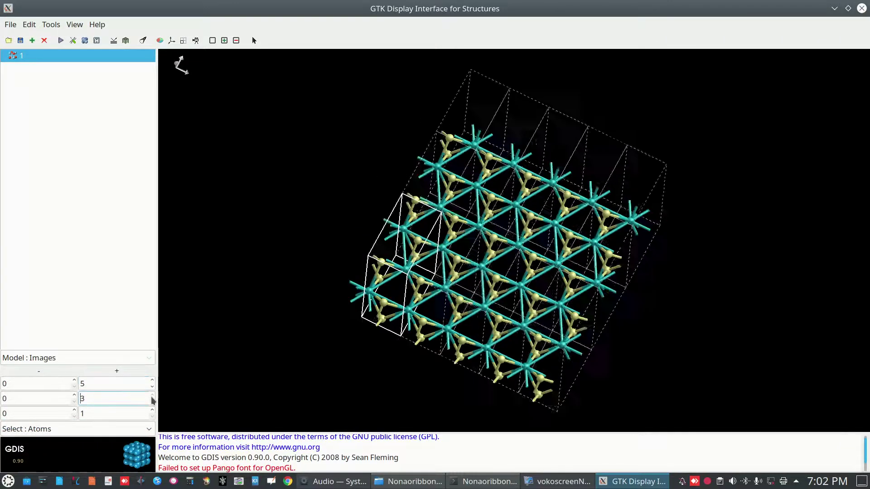
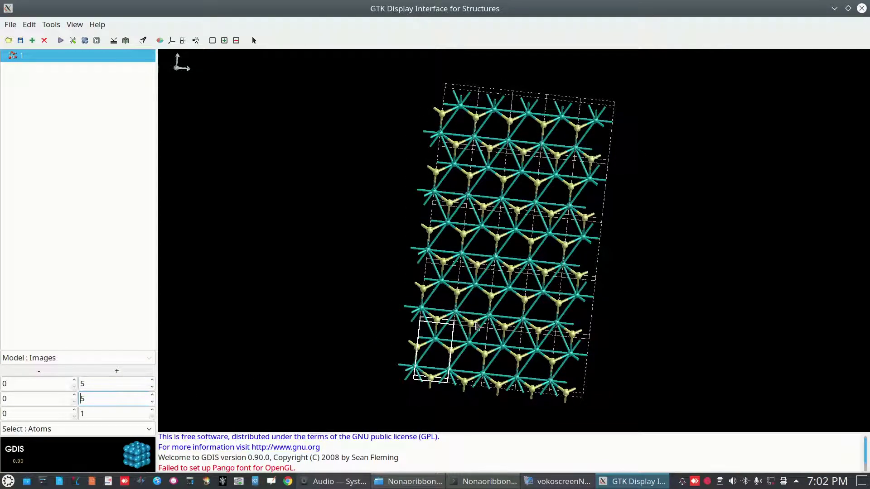
pyautogui.moveTo(506, 217); pyautogui.dragTo(512, 224)
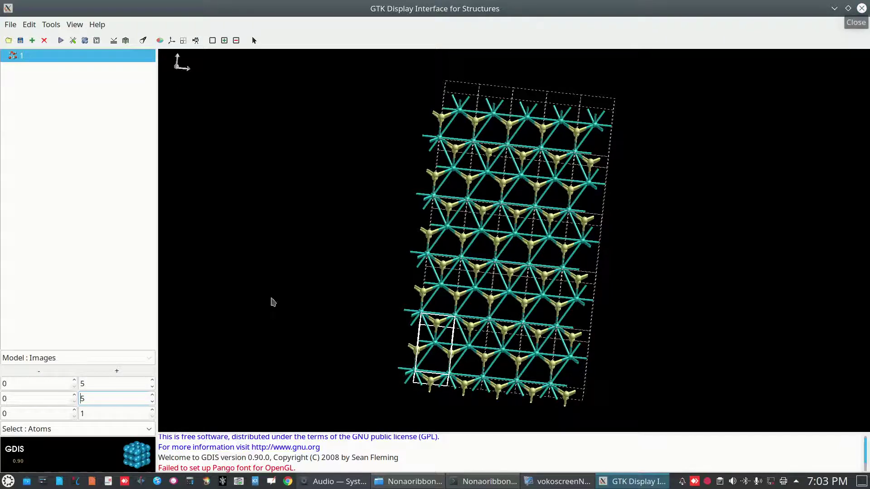
# Step: Reset the positive periodic images to 1 along both the first and second axes
pyautogui.click(152, 388)
pyautogui.click(152, 388)
pyautogui.click(152, 389)
pyautogui.click(152, 389)
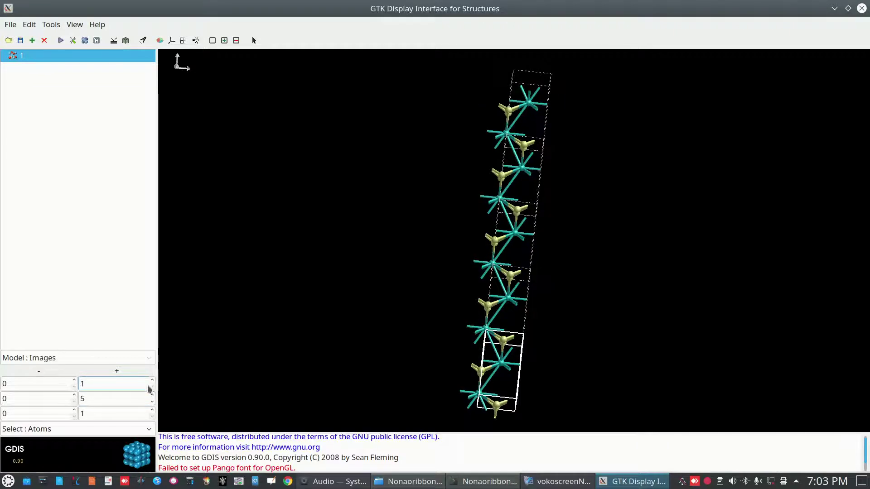
pyautogui.click(153, 402)
pyautogui.click(153, 402)
pyautogui.click(153, 402)
pyautogui.click(153, 402)
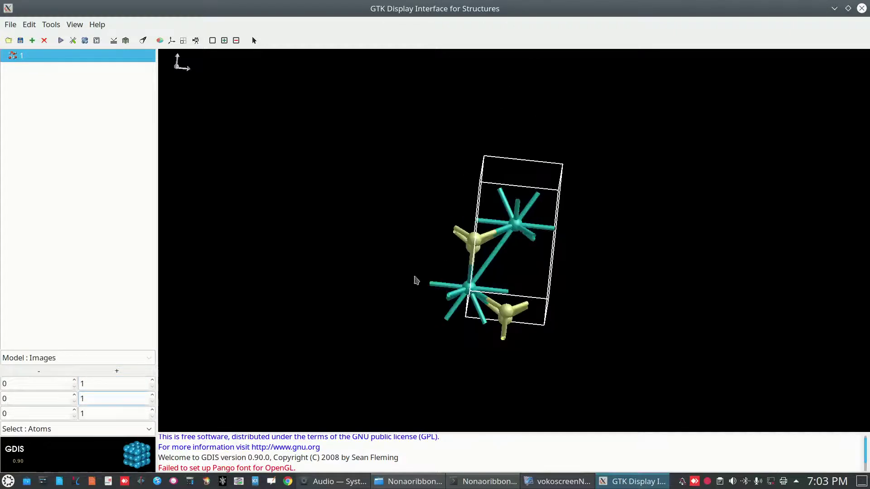
# Step: Set the positive periodic images along the first axis to 10
pyautogui.moveTo(531, 242); pyautogui.dragTo(529, 244)
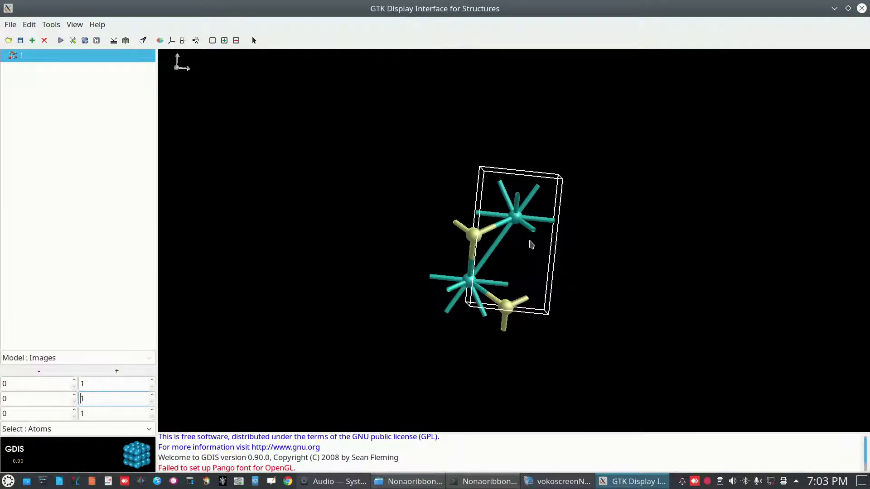
pyautogui.click(152, 381)
pyautogui.click(152, 382)
pyautogui.click(152, 382)
pyautogui.click(152, 381)
pyautogui.click(152, 381)
pyautogui.click(152, 382)
pyautogui.click(152, 382)
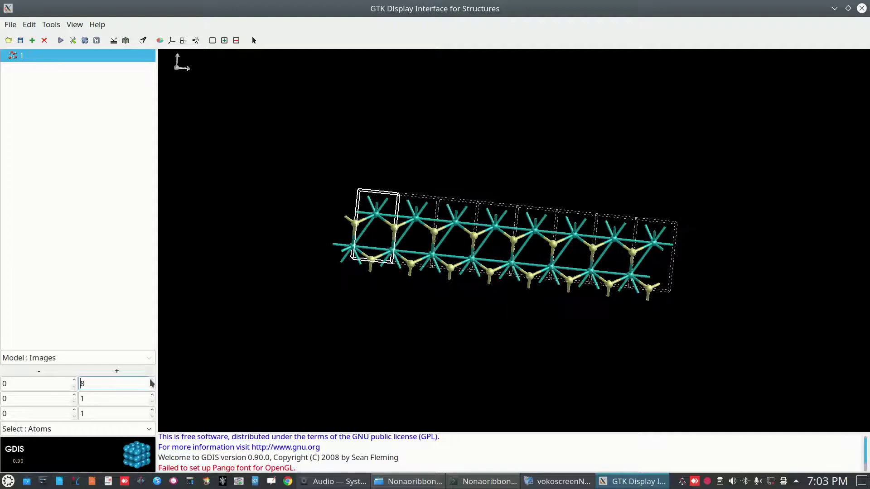
pyautogui.click(152, 381)
pyautogui.click(152, 381)
pyautogui.moveTo(439, 247)
pyautogui.mouseDown()
pyautogui.moveTo(450, 233)
pyautogui.moveTo(443, 245)
pyautogui.mouseUp()
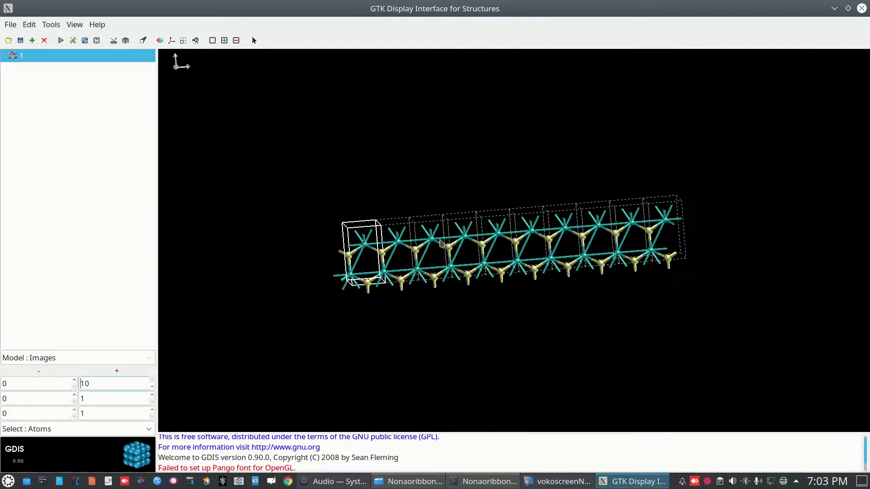
# Step: Convert the repeated images into a supercell with the model editing tools
pyautogui.click(72, 42)
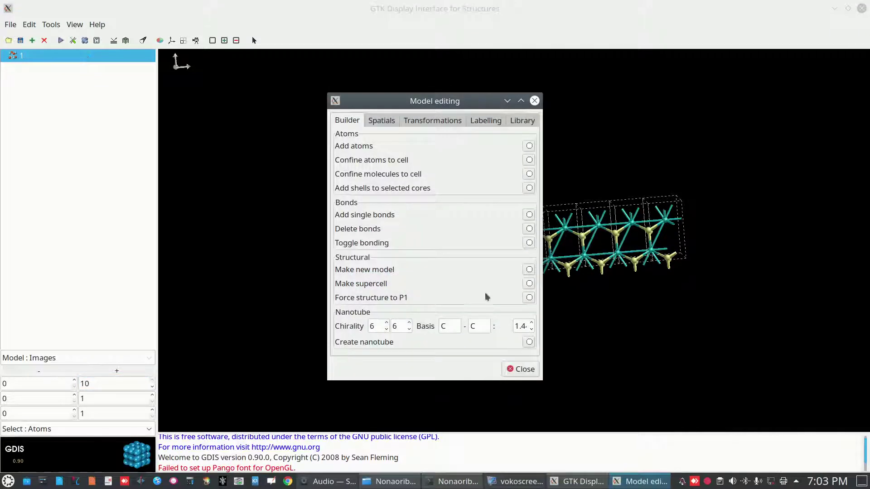
pyautogui.click(528, 285)
pyautogui.click(526, 373)
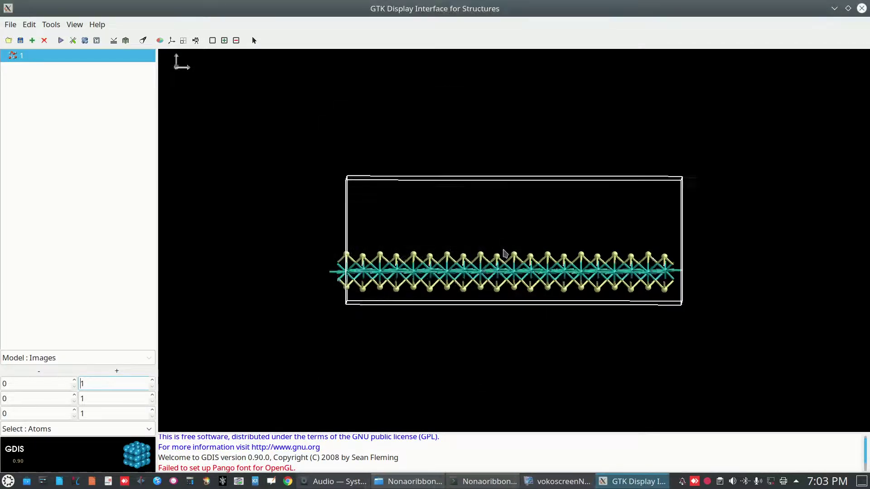
pyautogui.moveTo(519, 324); pyautogui.dragTo(503, 288)
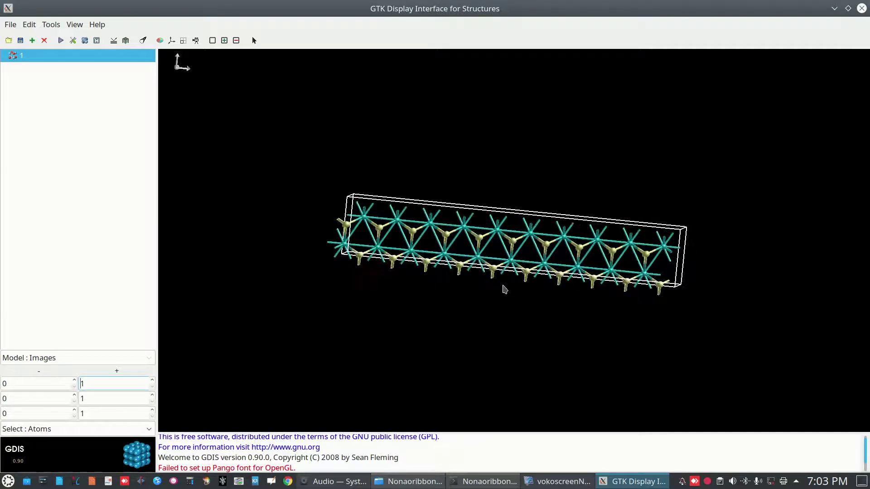
# Step: Save the supercell as 1cell in SIESTA format in the Nonaoribbons folder
pyautogui.click(10, 25)
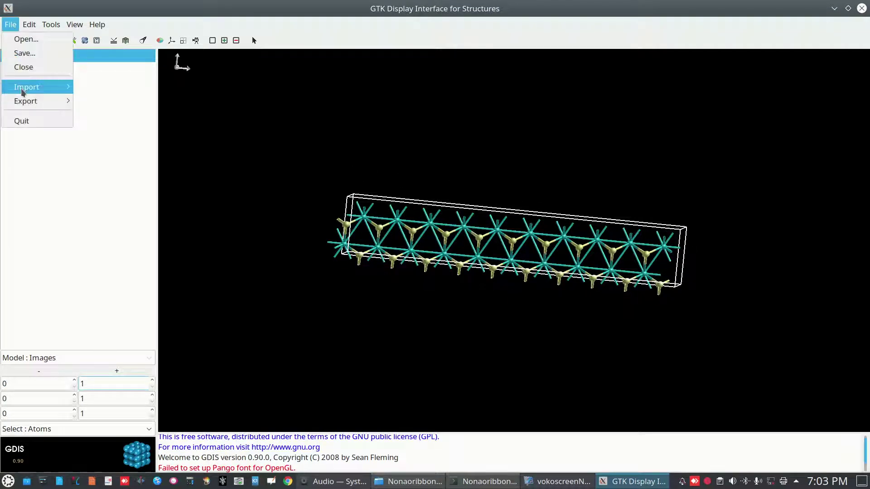
pyautogui.click(24, 53)
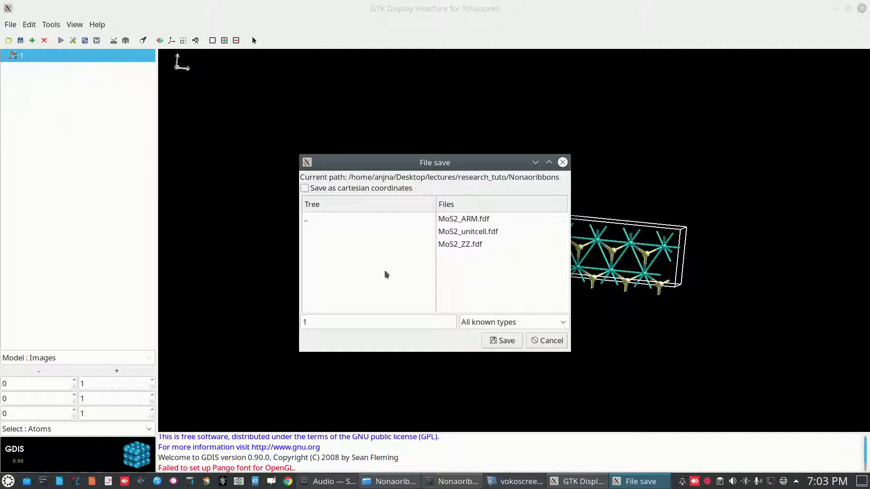
pyautogui.click(313, 321)
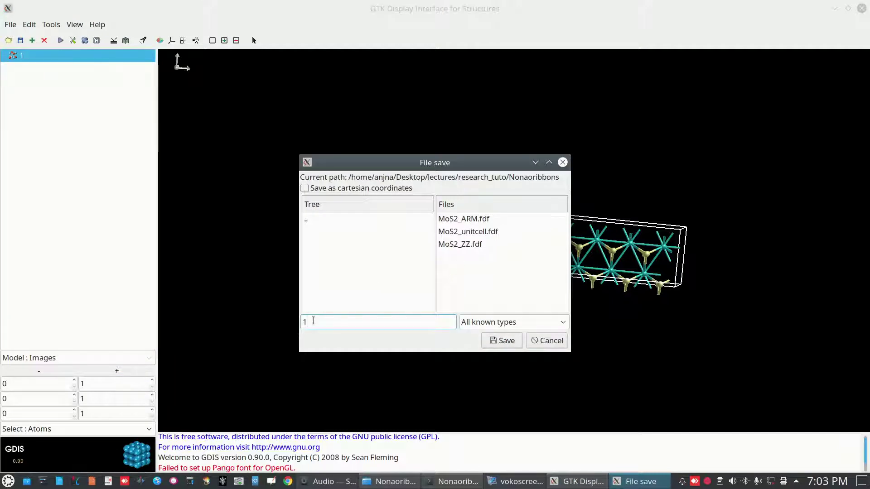
pyautogui.write('cell')
pyautogui.click(564, 323)
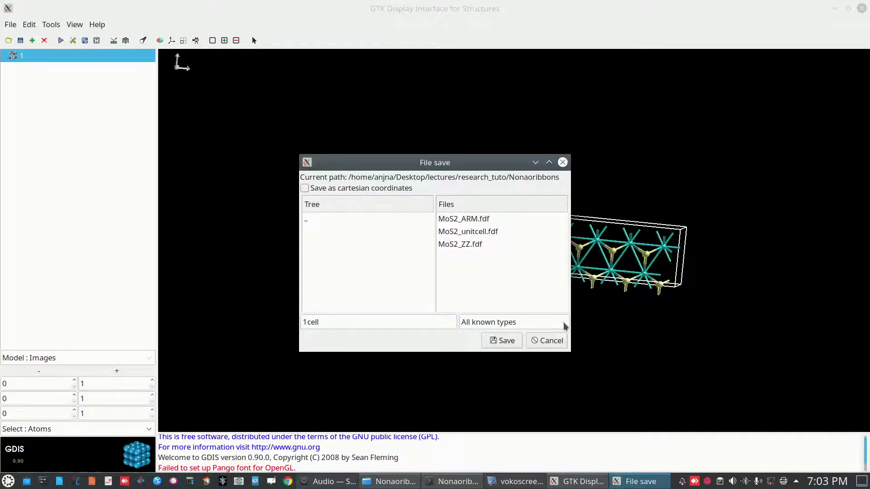
pyautogui.scroll(-5, 568, 397)
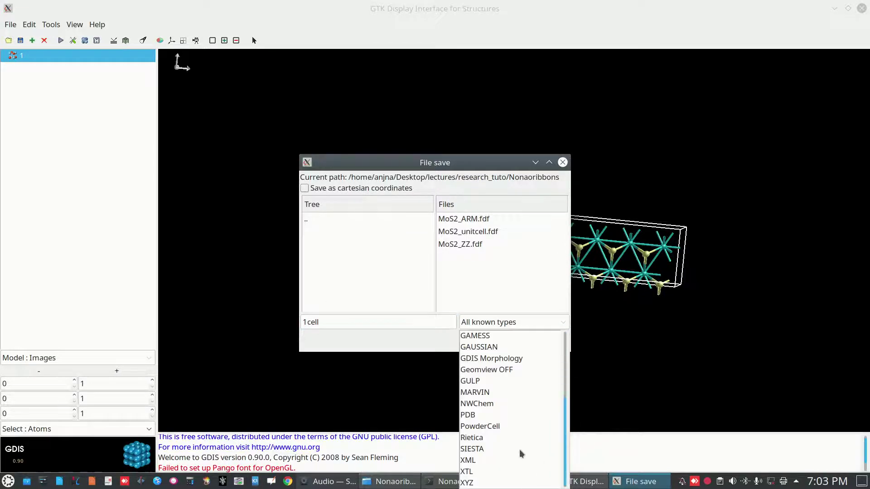
pyautogui.click(477, 449)
pyautogui.click(504, 344)
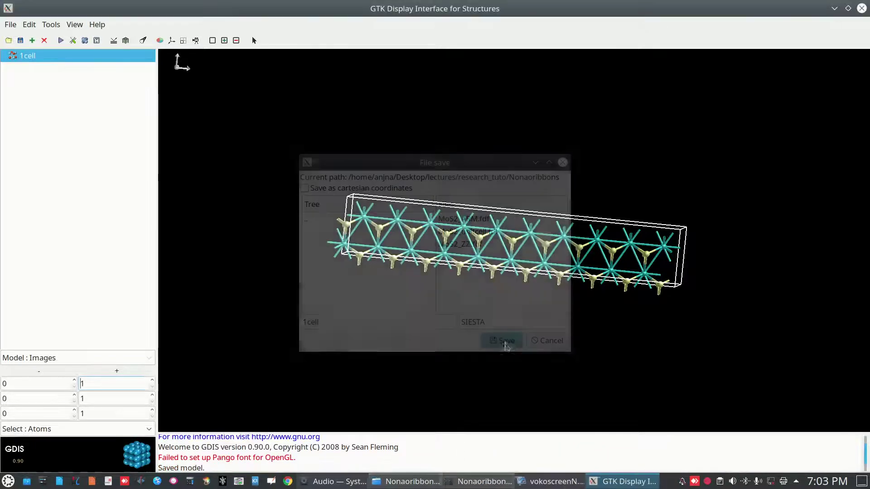
# Step: Delete the block of atoms in roughly the last three unit cells at the supercell's right end
pyautogui.moveTo(542, 237)
pyautogui.mouseDown()
pyautogui.moveTo(546, 254)
pyautogui.moveTo(556, 245)
pyautogui.mouseUp()
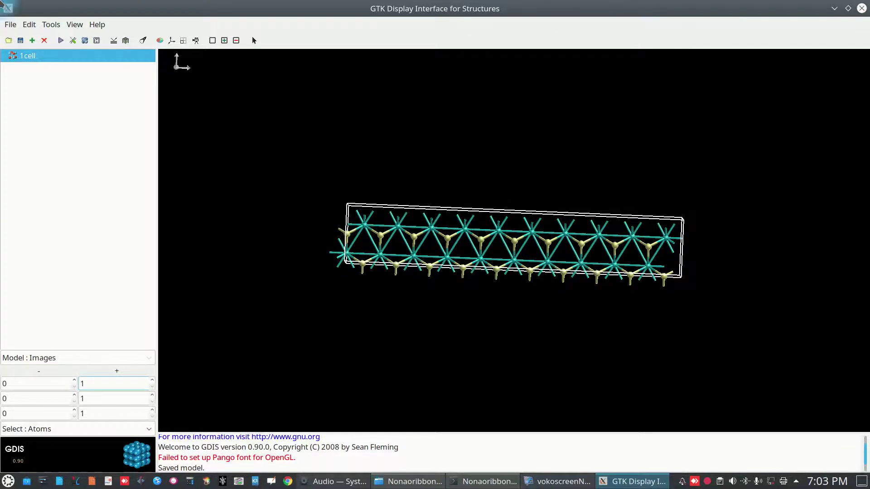
pyautogui.moveTo(1, 1)
pyautogui.click(198, 356)
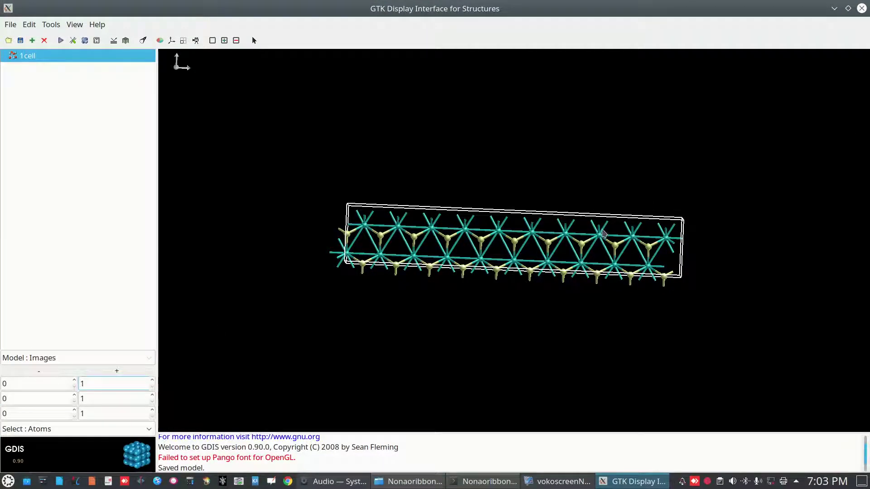
pyautogui.moveTo(592, 241); pyautogui.dragTo(689, 299)
pyautogui.press('Delete')
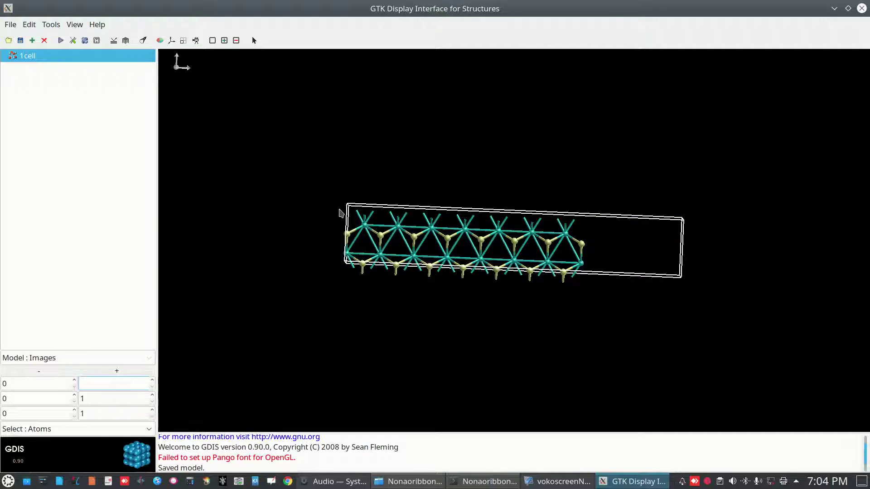
# Step: Delete the atoms at the supercell's left end and trim the outermost atoms from the remaining ribbon's right edge
pyautogui.moveTo(341, 205); pyautogui.dragTo(433, 286)
pyautogui.press('Delete')
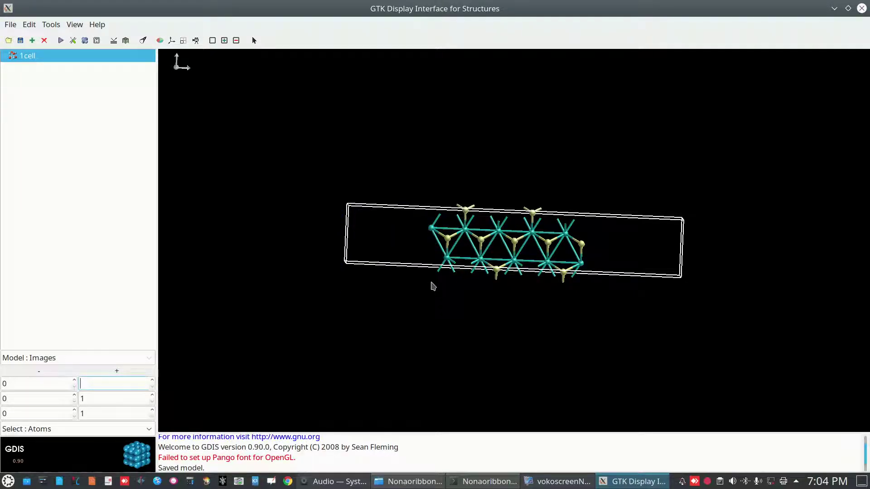
pyautogui.moveTo(566, 222); pyautogui.dragTo(595, 280)
pyautogui.press('Delete')
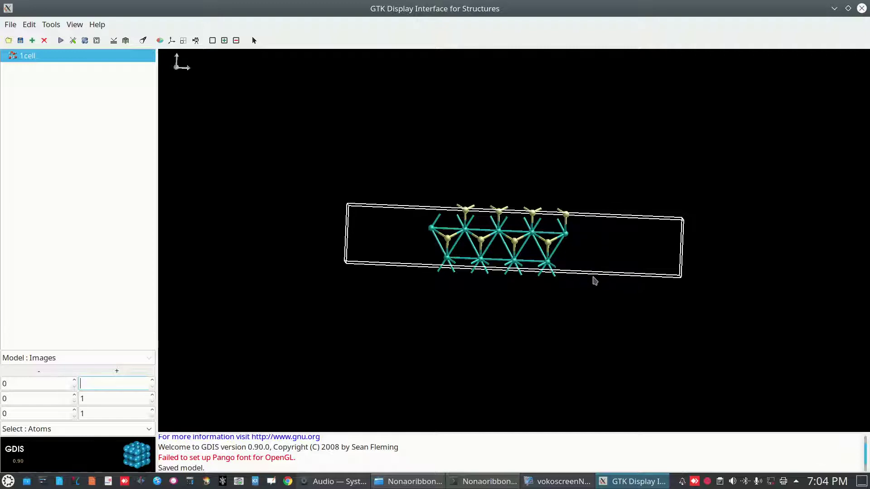
pyautogui.moveTo(592, 268)
pyautogui.mouseDown(button='middle')
pyautogui.moveTo(592, 258)
pyautogui.moveTo(596, 268)
pyautogui.mouseUp(button='middle')
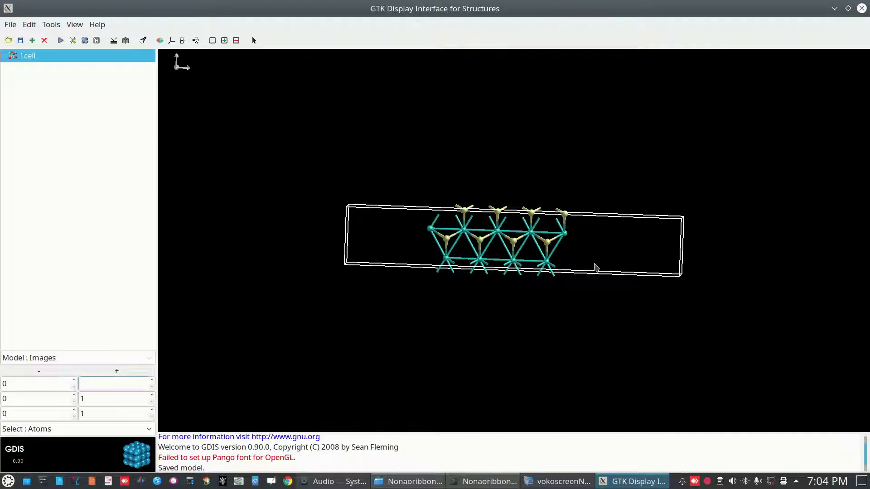
# Step: Save the trimmed ribbon in SIESTA format over the existing 1cell.fdf file in the Nonaoribbons folder
pyautogui.moveTo(592, 266)
pyautogui.mouseDown(button='middle')
pyautogui.moveTo(592, 256)
pyautogui.moveTo(592, 267)
pyautogui.mouseUp(button='middle')
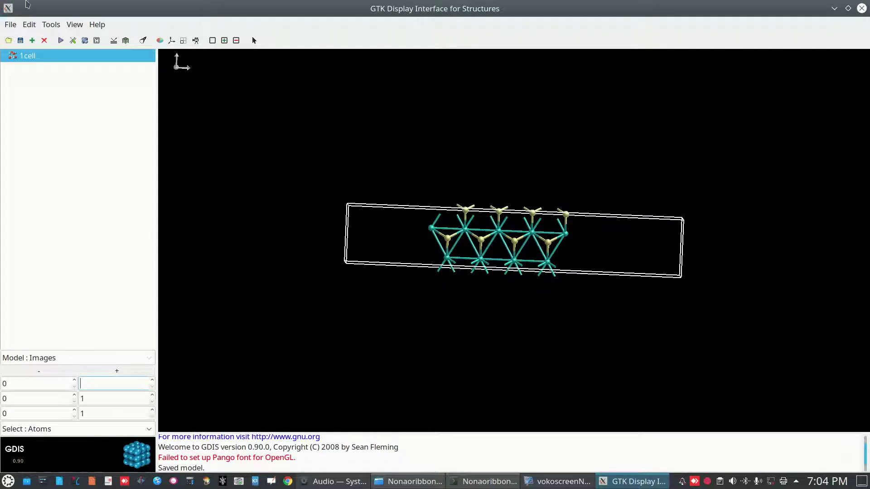
pyautogui.click(11, 25)
pyautogui.click(21, 54)
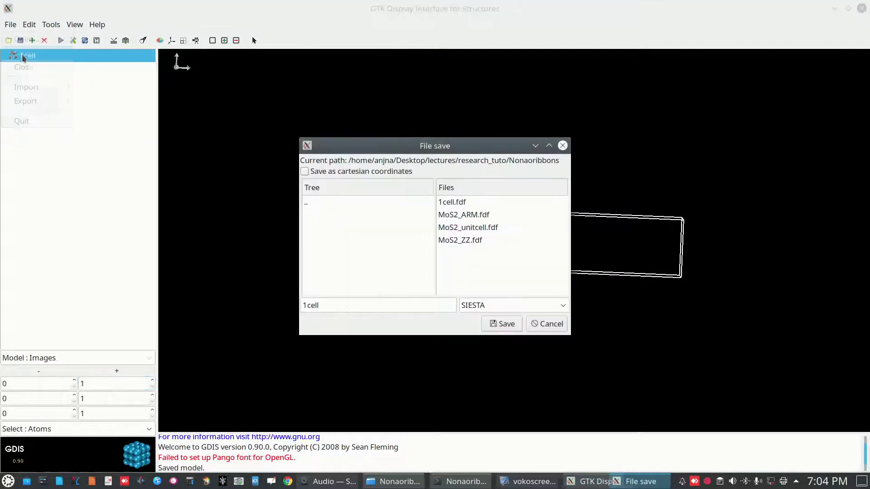
pyautogui.click(363, 307)
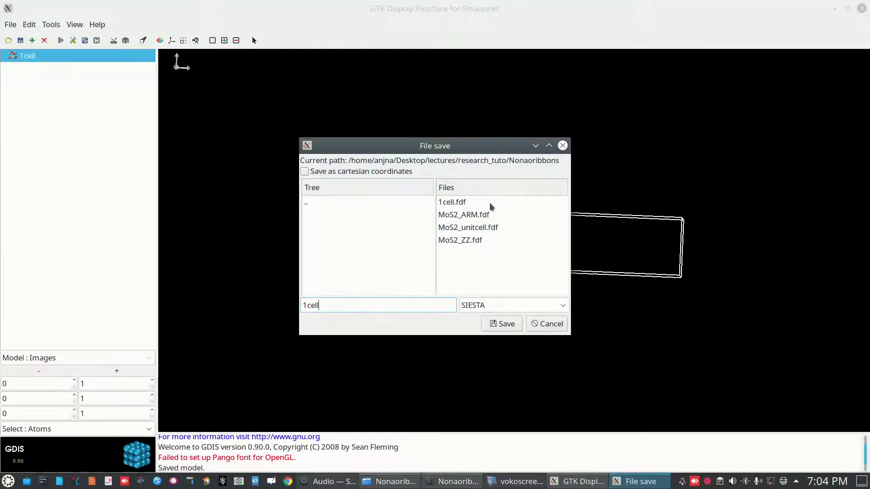
pyautogui.click(459, 202)
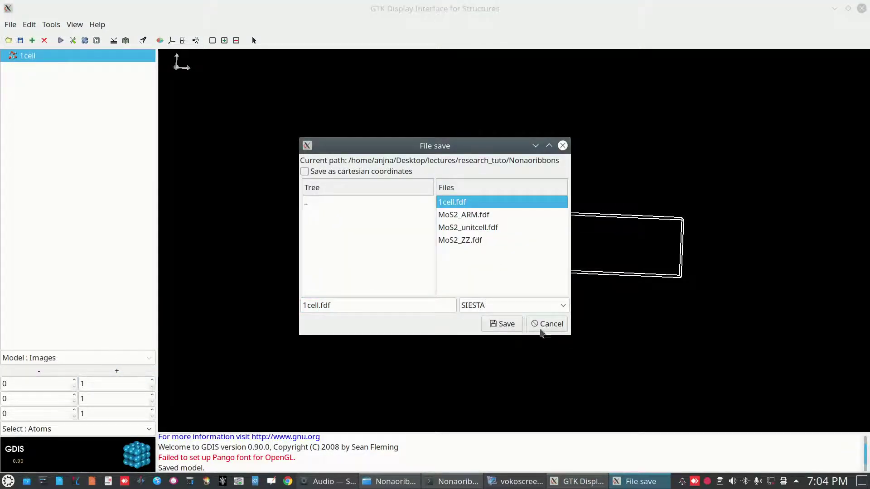
pyautogui.click(506, 324)
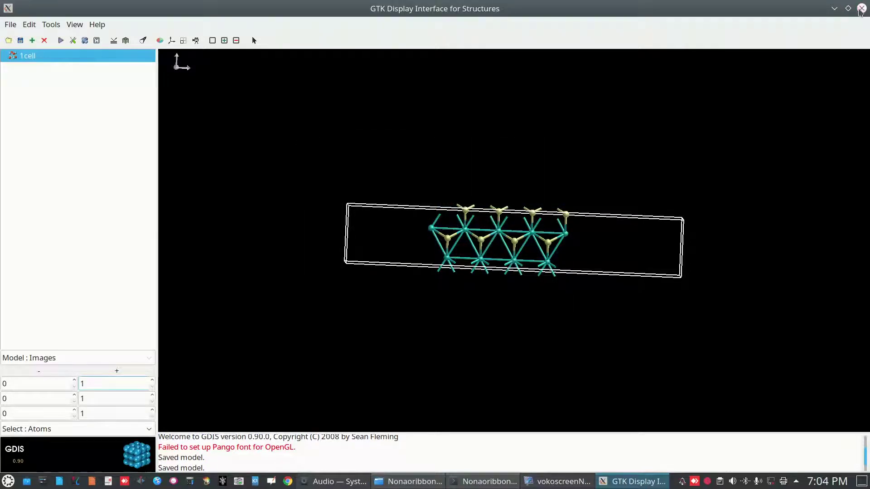
# Step: Preview the ribbon repeated along the first cell axis with three and two images, and return to one image
pyautogui.click(152, 382)
pyautogui.click(152, 382)
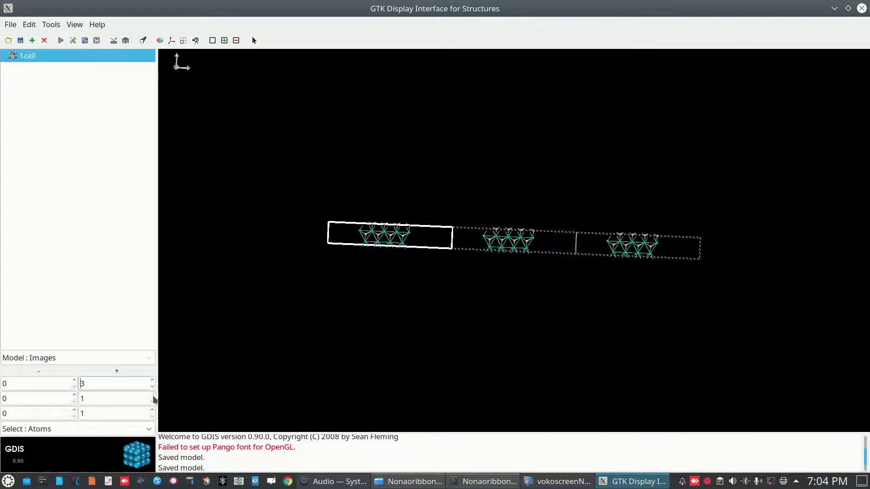
pyautogui.click(152, 388)
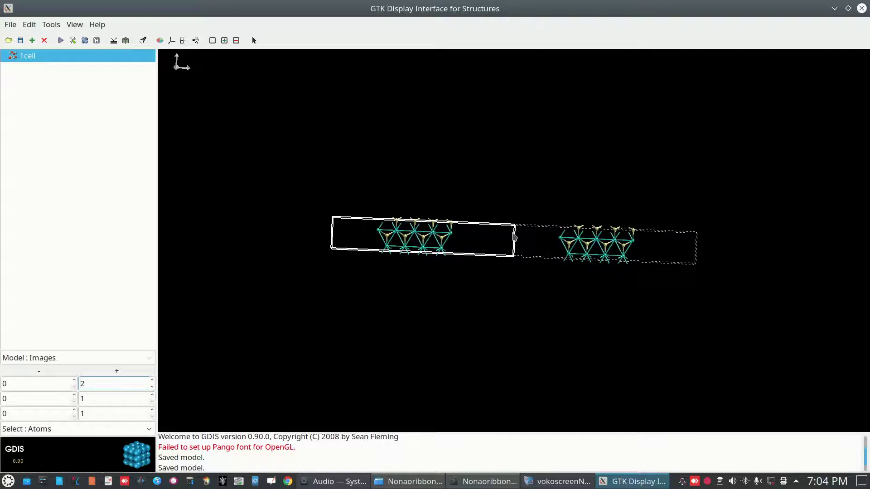
pyautogui.moveTo(515, 233); pyautogui.dragTo(540, 250)
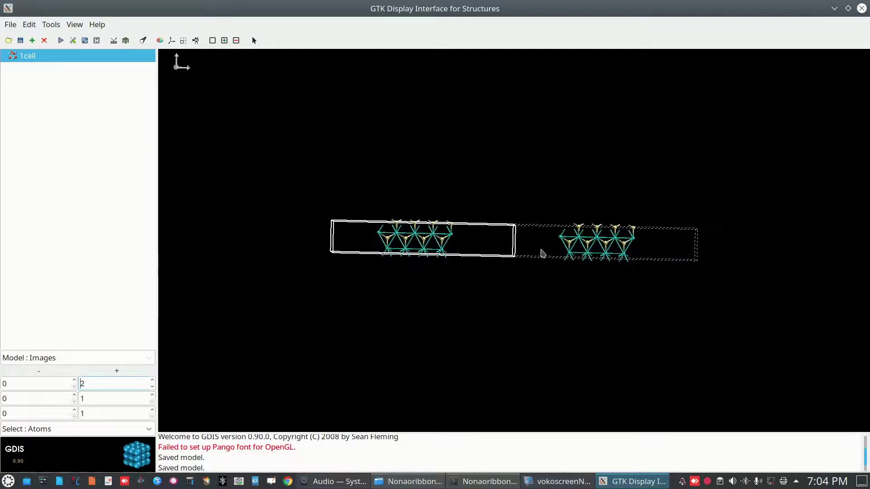
pyautogui.click(152, 387)
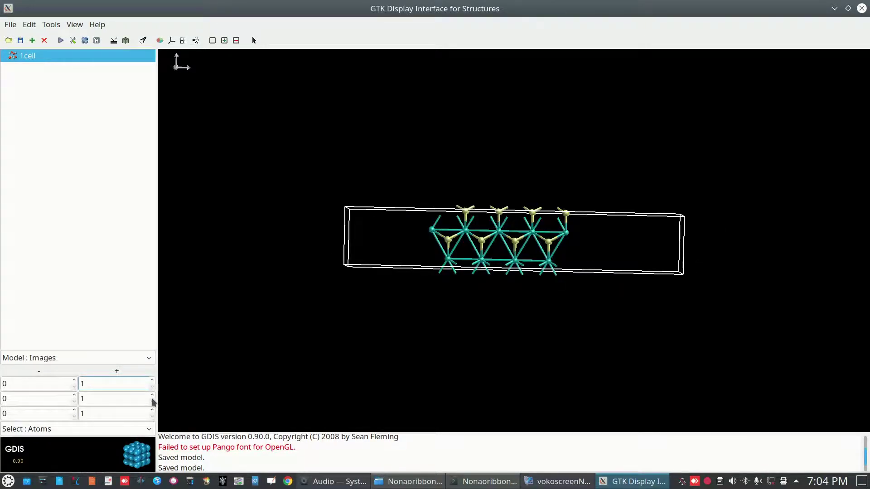
# Step: Preview the ribbon repeated up to six images along the second cell axis, inspect it at a tilt, and return to one image
pyautogui.click(152, 396)
pyautogui.click(153, 397)
pyautogui.click(153, 396)
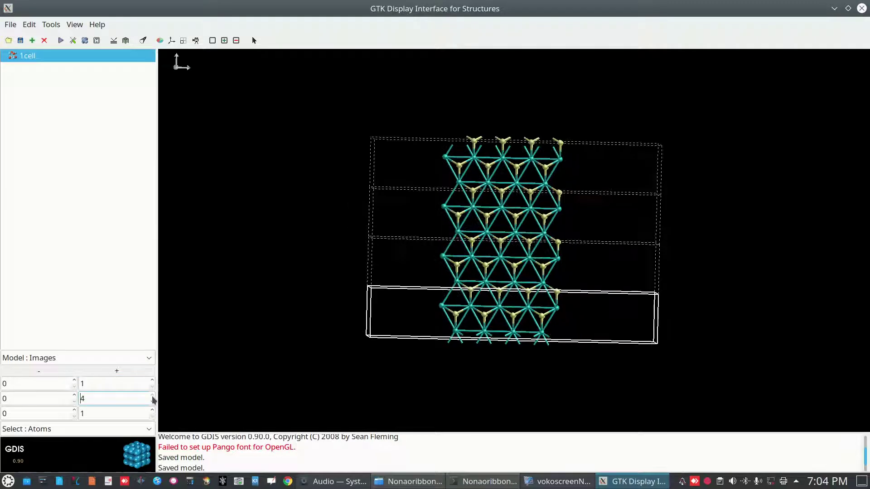
pyautogui.click(153, 397)
pyautogui.click(153, 397)
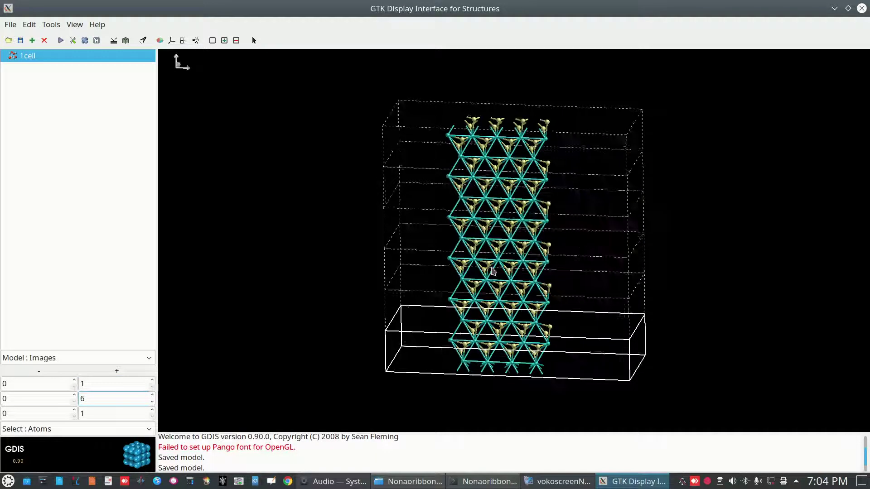
pyautogui.moveTo(488, 277); pyautogui.dragTo(487, 275)
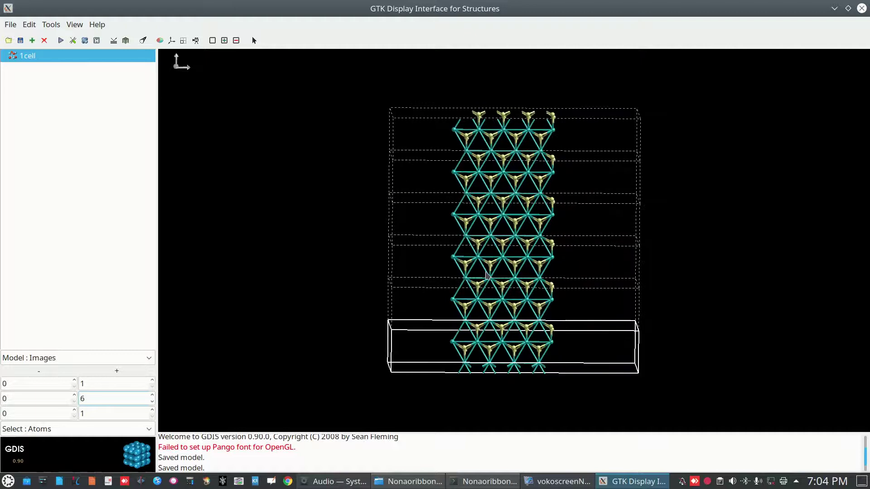
pyautogui.click(152, 402)
pyautogui.click(153, 402)
pyautogui.click(153, 402)
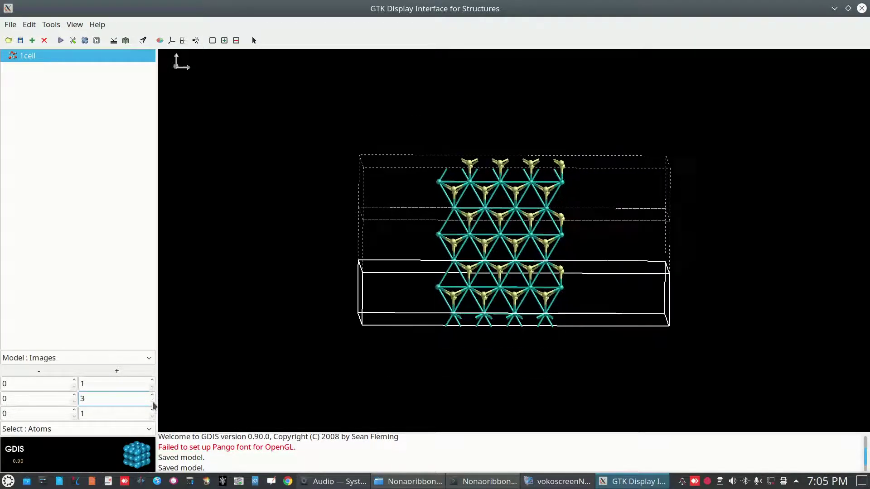
pyautogui.click(153, 403)
pyautogui.click(153, 402)
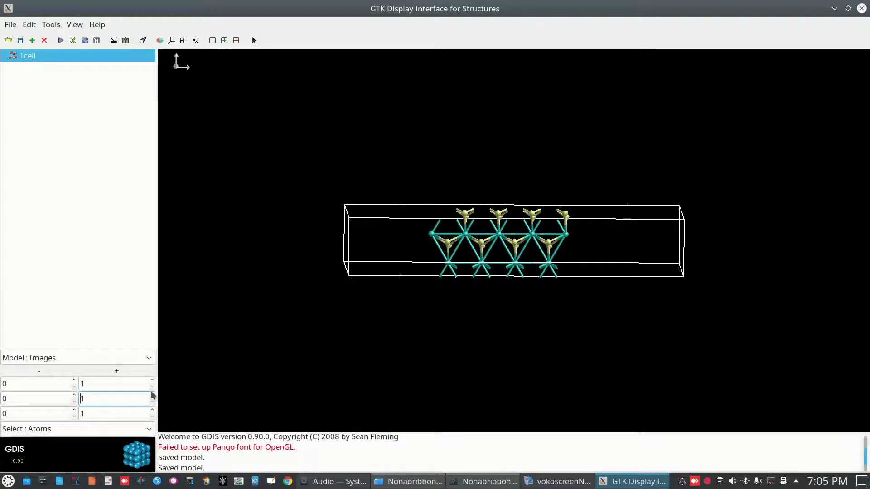
# Step: Preview the ribbon growing to five images along the second cell axis and return to a single image
pyautogui.click(152, 397)
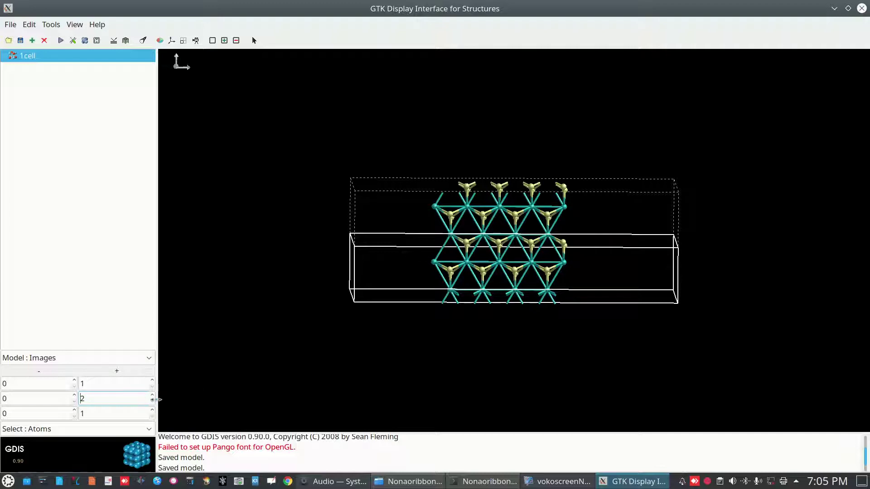
pyautogui.click(152, 396)
pyautogui.click(153, 396)
pyautogui.click(153, 397)
pyautogui.click(152, 397)
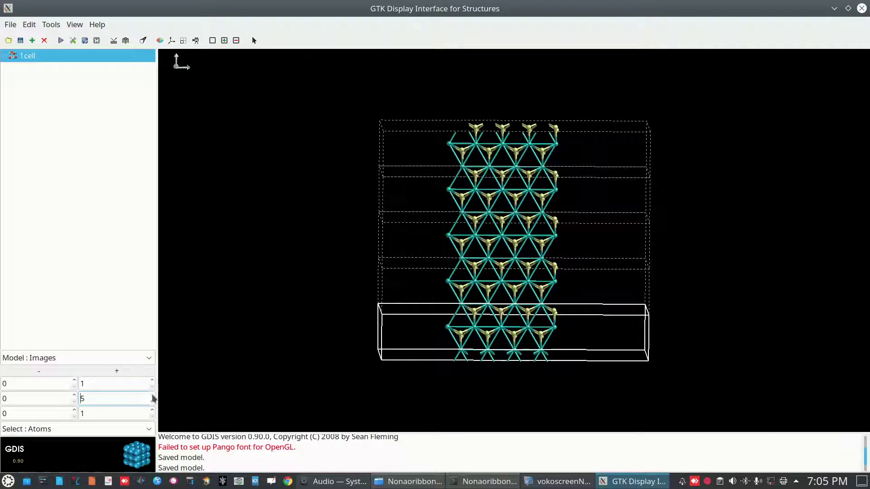
pyautogui.click(152, 403)
pyautogui.click(151, 402)
pyautogui.click(152, 403)
pyautogui.click(152, 403)
pyautogui.click(152, 403)
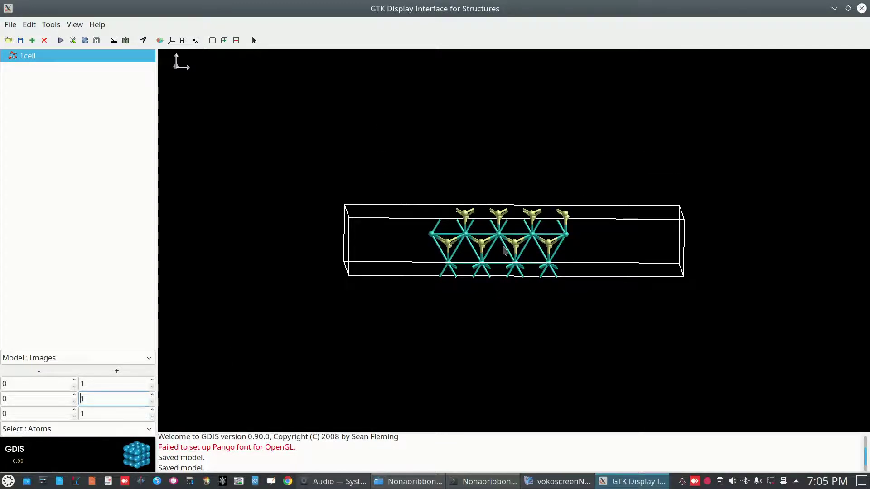
# Step: View the ribbon face-on, preview six images along the second cell axis, and reset that axis to one image
pyautogui.moveTo(504, 251); pyautogui.dragTo(506, 254, button='middle')
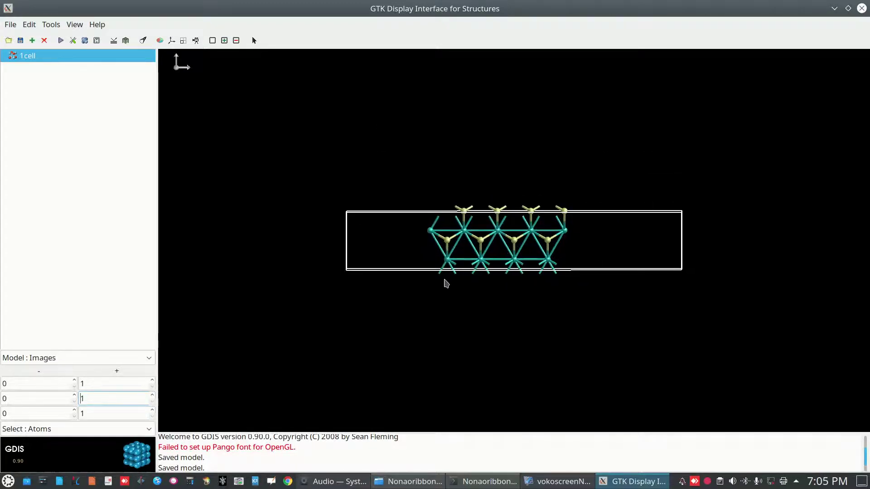
pyautogui.click(153, 395)
pyautogui.click(152, 396)
pyautogui.click(153, 395)
pyautogui.click(153, 395)
pyautogui.click(152, 395)
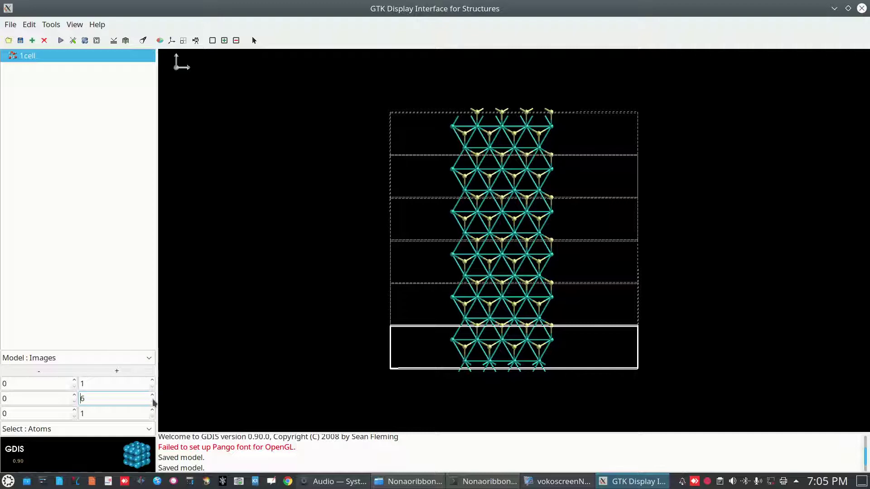
pyautogui.click(153, 402)
pyautogui.click(152, 403)
pyautogui.click(153, 402)
pyautogui.click(153, 402)
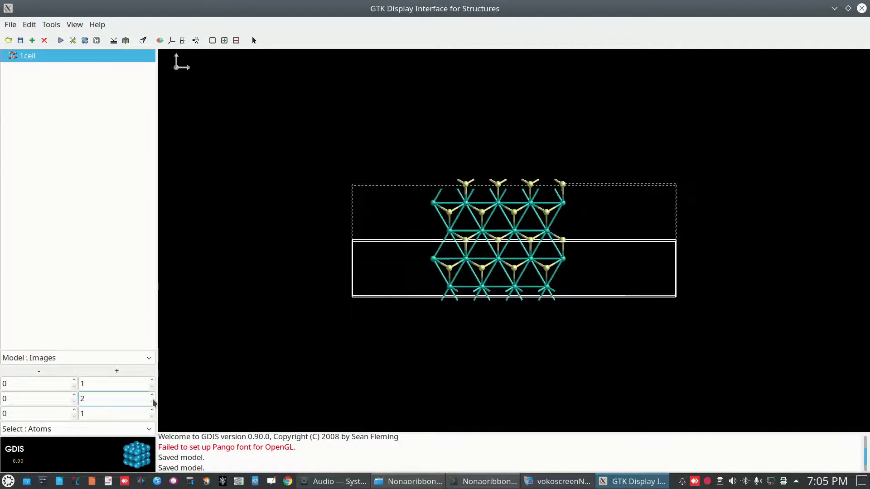
pyautogui.click(153, 403)
# Step: Save the ribbon cell as armchair_ribbon_unitcell in SIESTA format in the Nonaoribbons folder
pyautogui.click(10, 24)
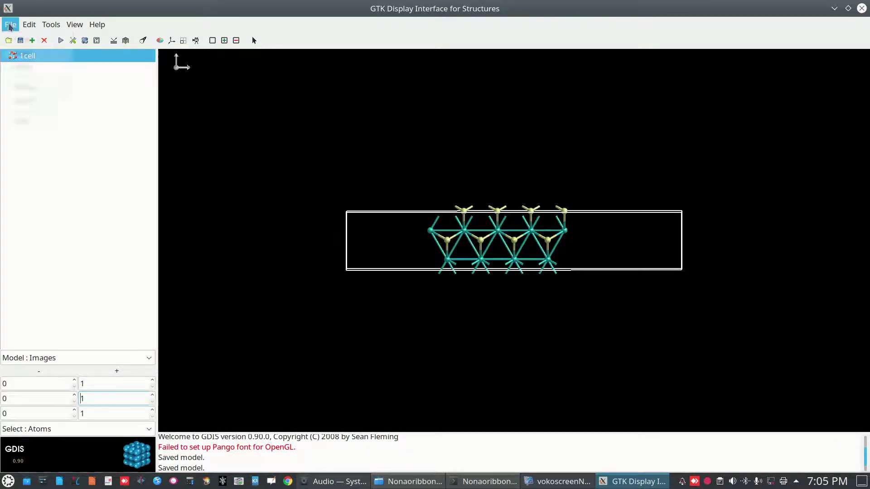
pyautogui.click(26, 53)
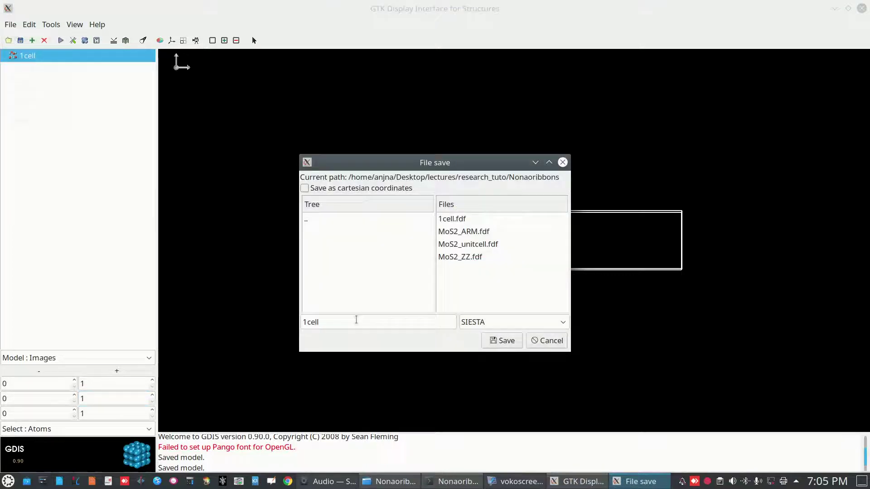
pyautogui.click(334, 325)
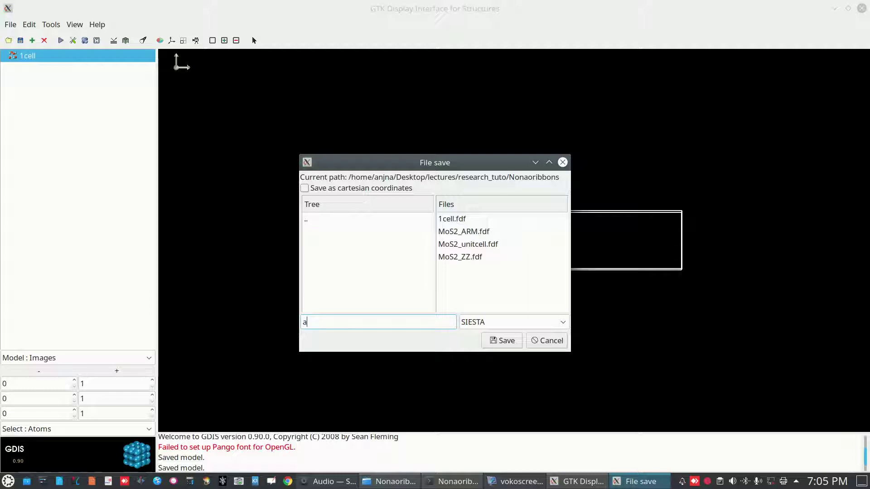
pyautogui.write('armchair_r')
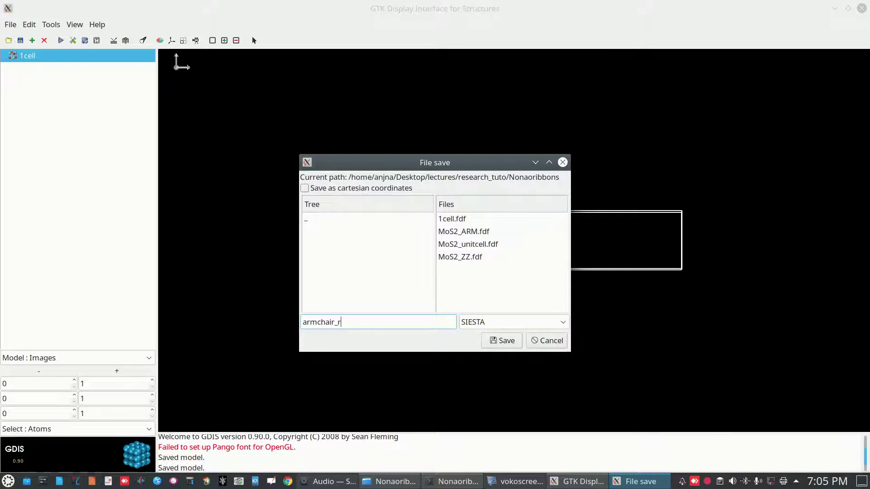
pyautogui.write('ibb')
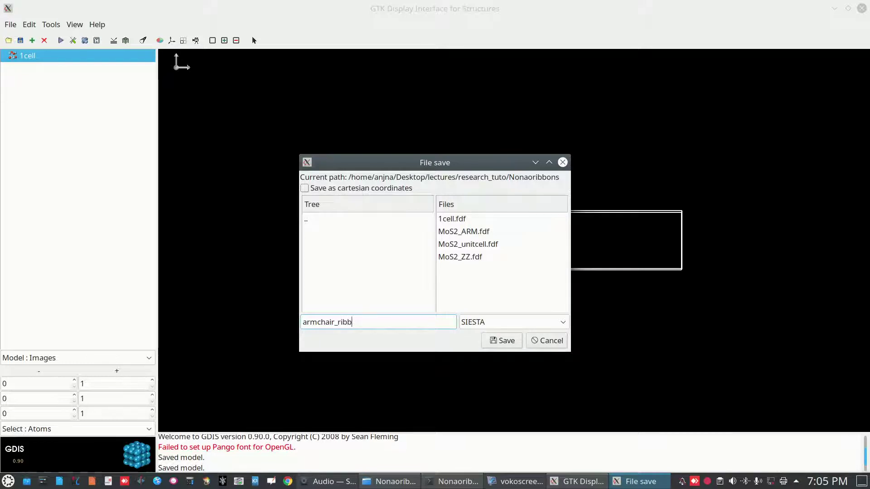
pyautogui.write('on_unitcell')
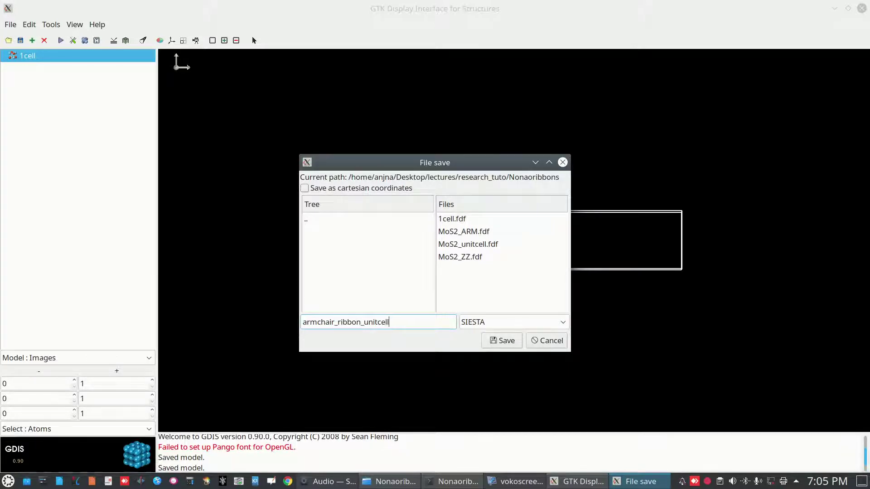
pyautogui.click(501, 340)
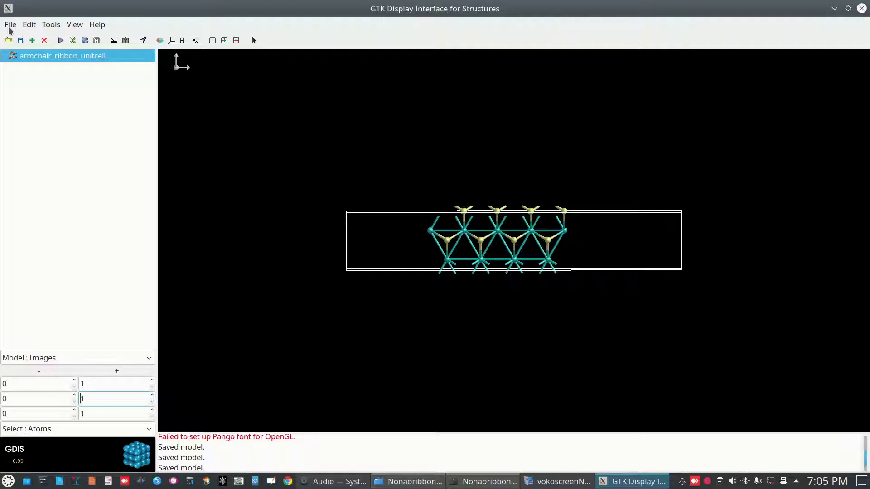
# Step: Preview two images of the armchair ribbon cell along the first axis and return to one image
pyautogui.moveTo(494, 217); pyautogui.dragTo(496, 236)
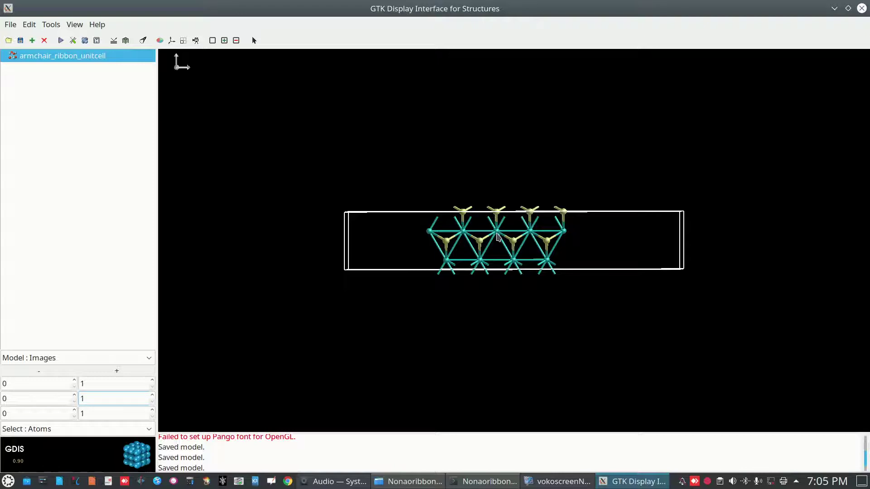
pyautogui.click(152, 380)
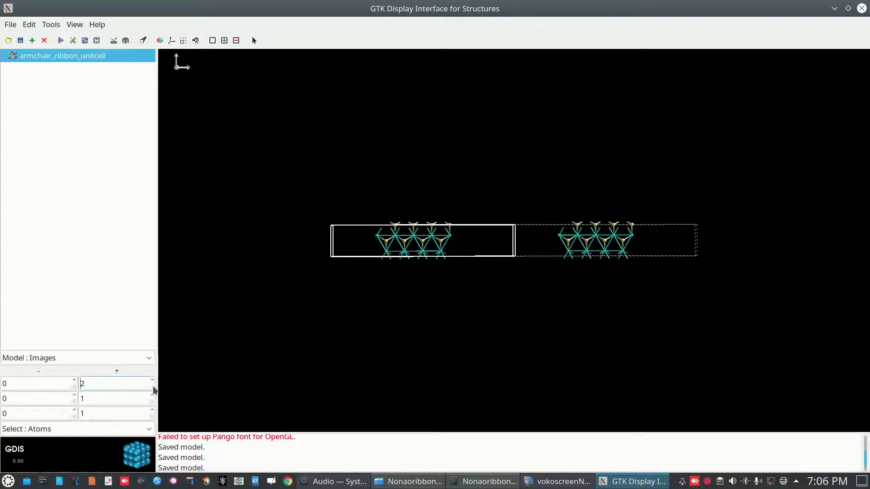
pyautogui.click(153, 388)
# Step: Repeat the armchair ribbon cell to two images along the second axis and convert the images into a supercell
pyautogui.click(153, 396)
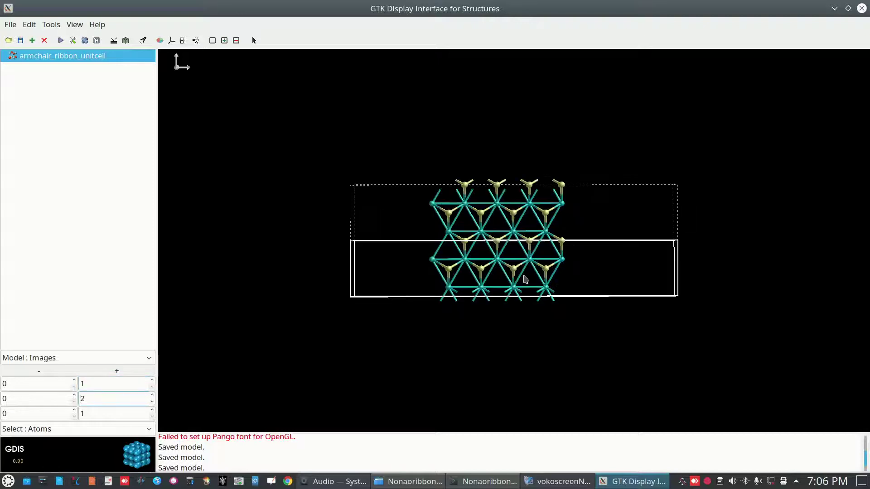
pyautogui.moveTo(522, 266); pyautogui.dragTo(505, 249)
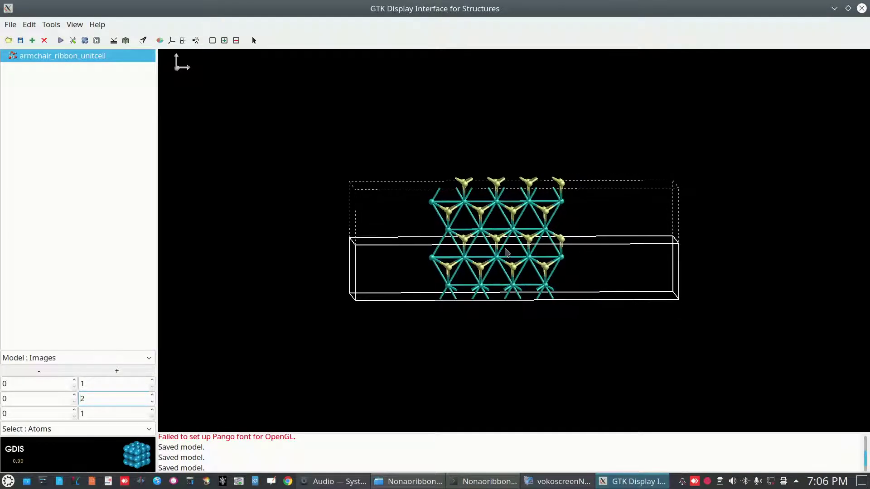
pyautogui.click(73, 41)
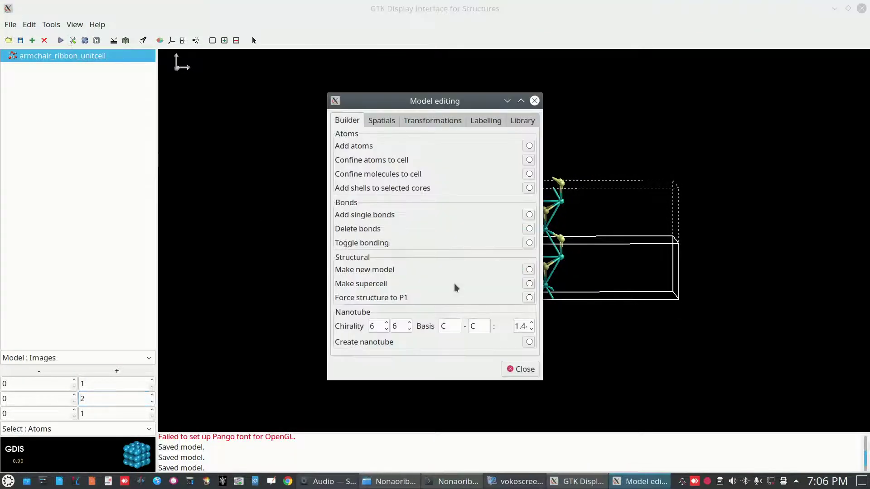
pyautogui.click(529, 283)
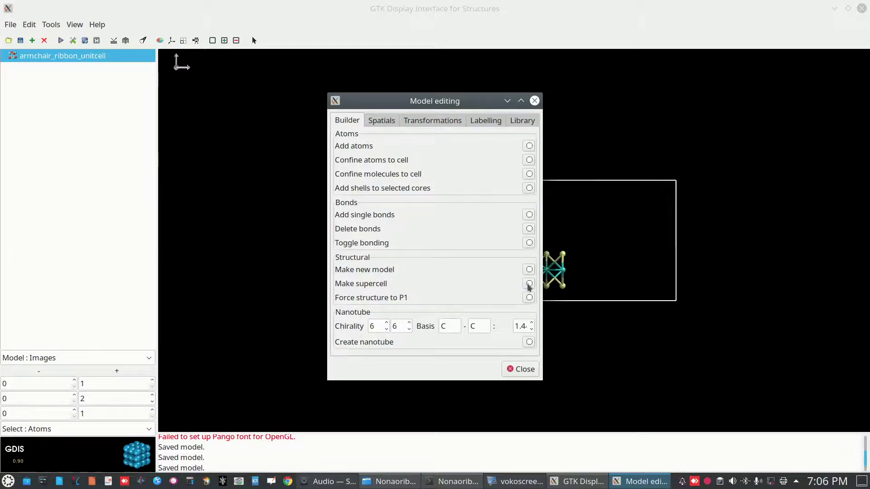
pyautogui.click(519, 369)
pyautogui.moveTo(545, 243); pyautogui.dragTo(546, 281)
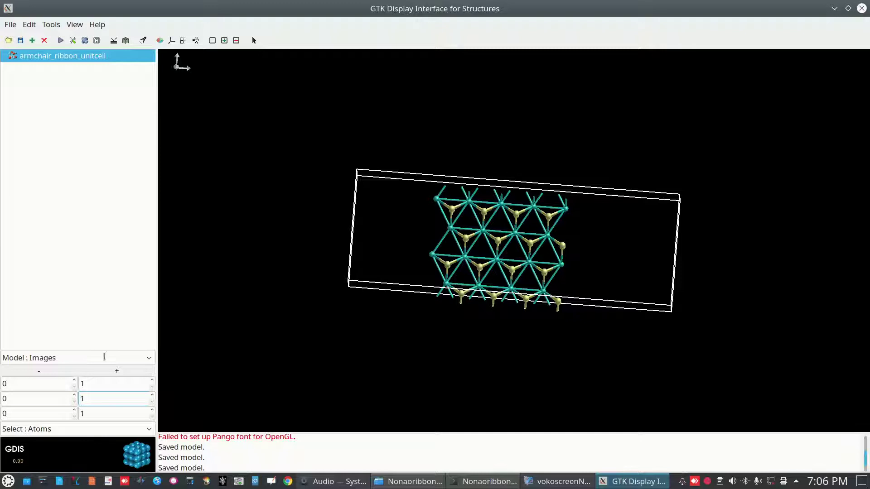
# Step: Try doubling the ribbon along the first axis, restore it, and turn two images along the second axis into a supercell
pyautogui.click(150, 381)
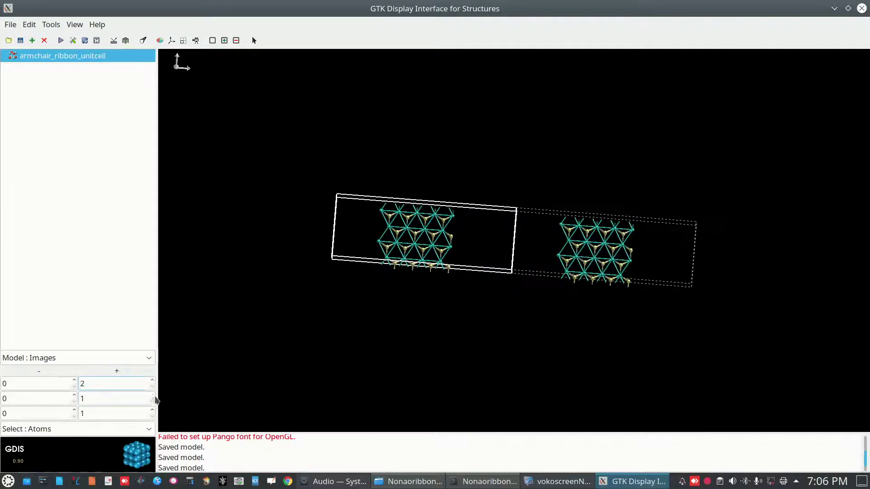
pyautogui.click(153, 387)
pyautogui.click(152, 396)
pyautogui.moveTo(422, 270); pyautogui.dragTo(392, 297, button='middle')
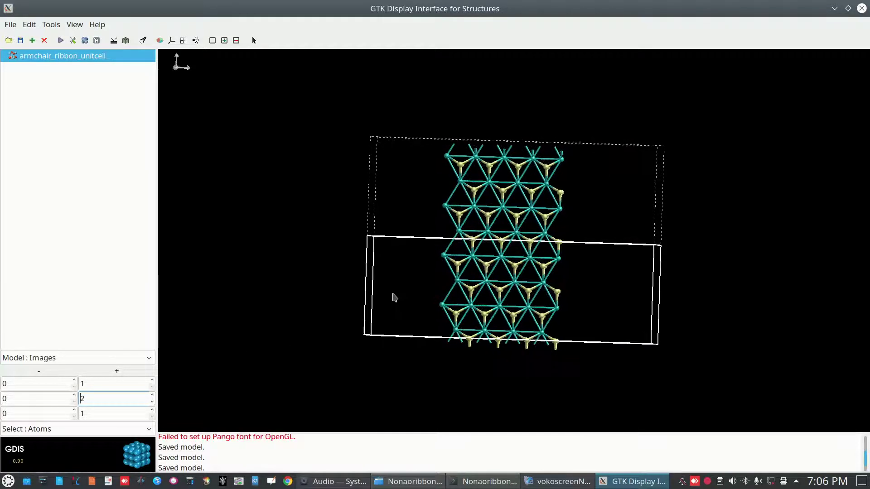
pyautogui.click(73, 40)
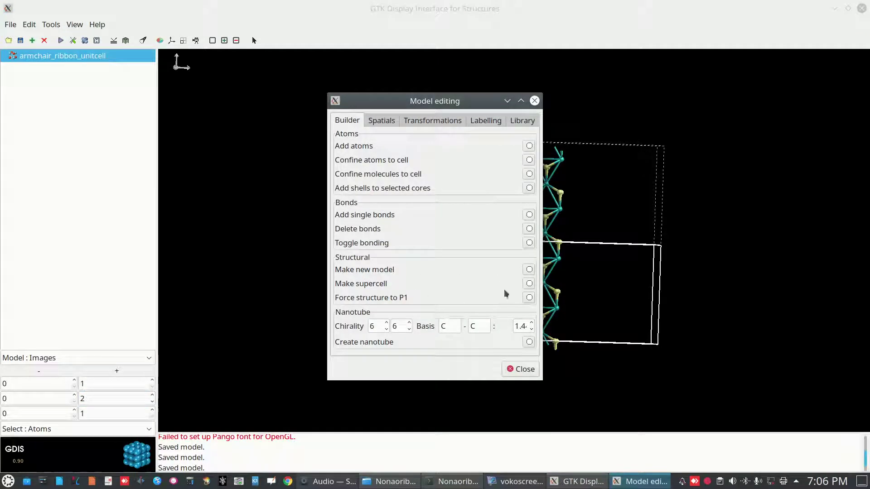
pyautogui.click(527, 285)
pyautogui.click(521, 370)
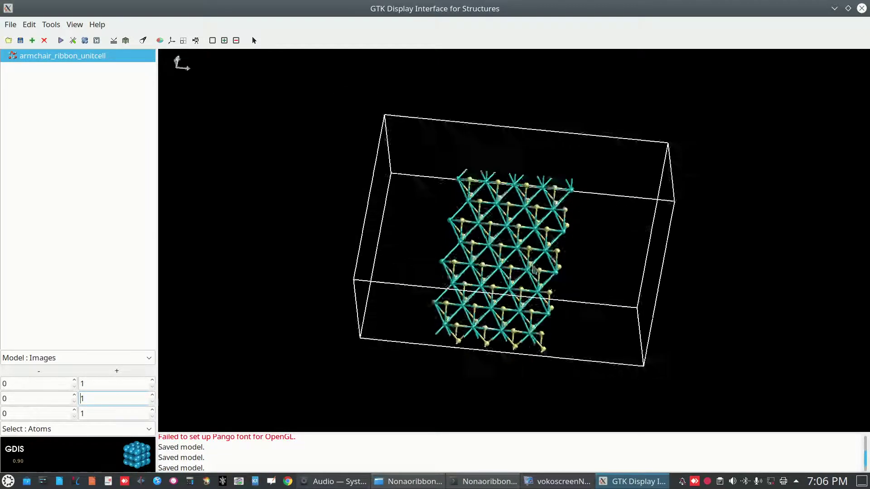
# Step: Double the enlarged armchair ribbon along the second axis again as a supercell, view it face-on, and close GDIS without saving
pyautogui.click(153, 395)
pyautogui.moveTo(453, 204); pyautogui.dragTo(467, 206)
pyautogui.click(70, 42)
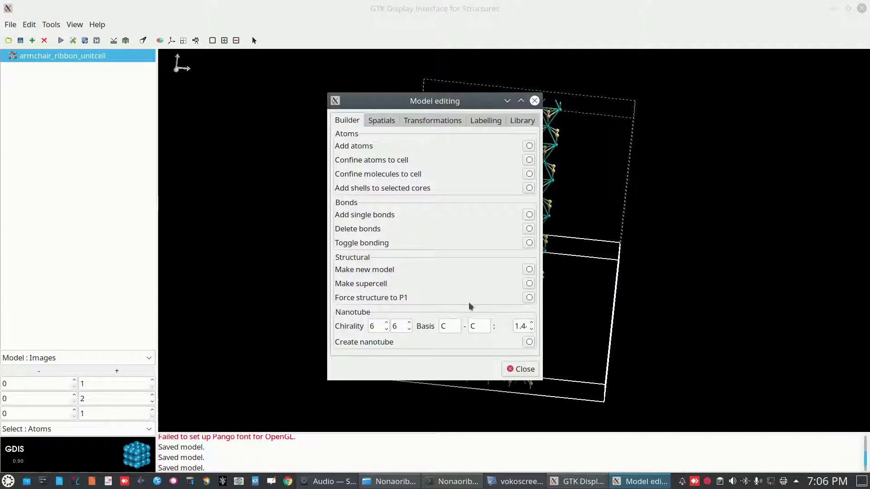
pyautogui.click(528, 284)
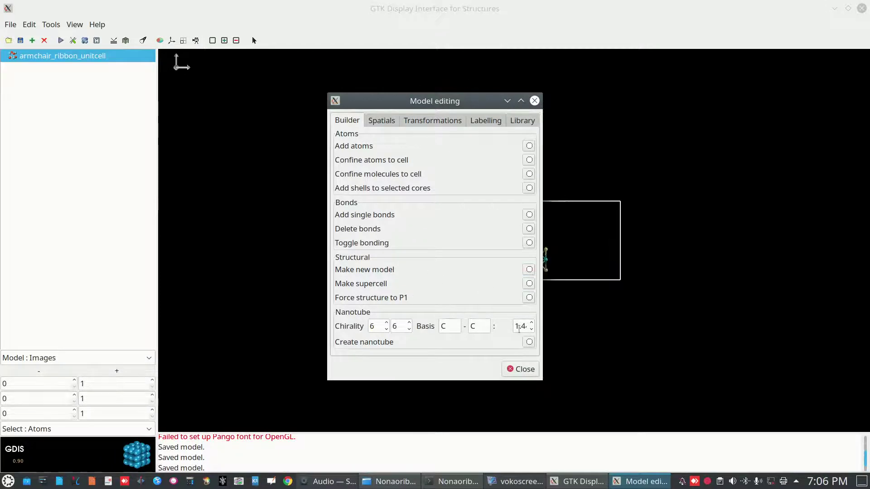
pyautogui.click(521, 369)
pyautogui.moveTo(510, 226); pyautogui.dragTo(506, 268)
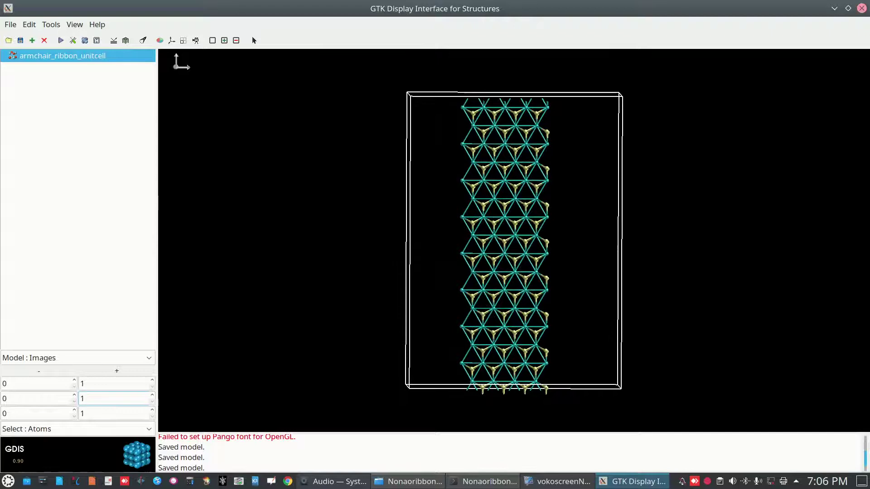
pyautogui.click(862, 8)
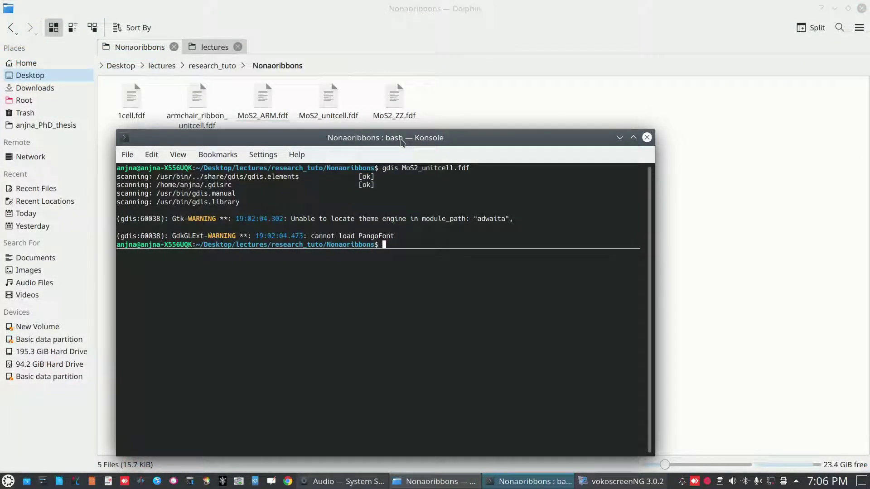
# Step: Open armchair_ribbon_unitcell.fdf in GDIS from the terminal and view the ribbon cell face-on
pyautogui.moveTo(401, 142); pyautogui.dragTo(428, 158)
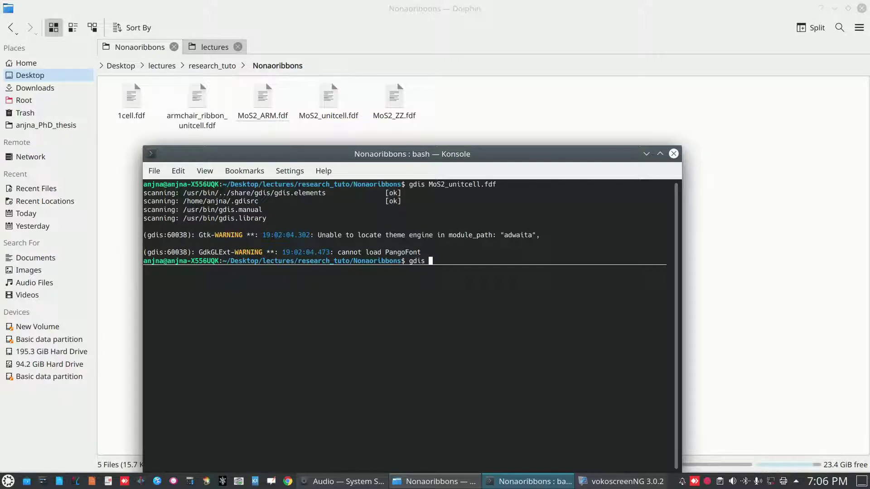
pyautogui.write('a')
pyautogui.press('Tab')
pyautogui.press('Return')
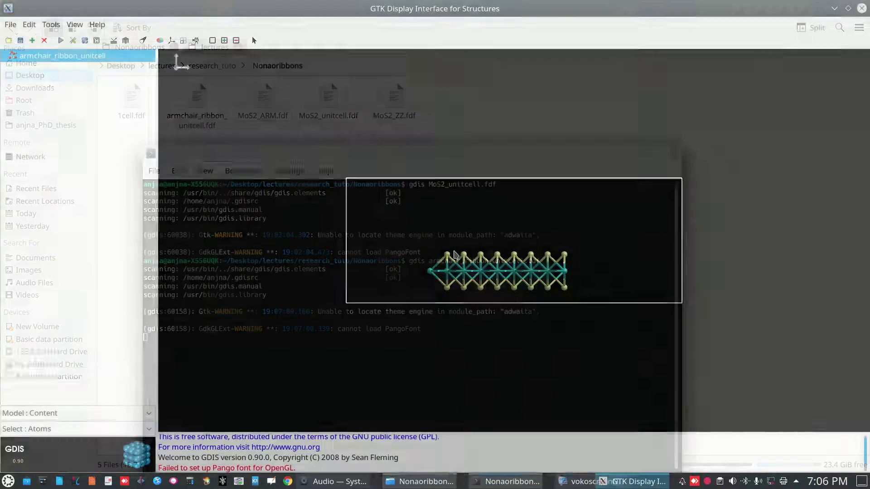
pyautogui.moveTo(488, 233); pyautogui.dragTo(506, 275)
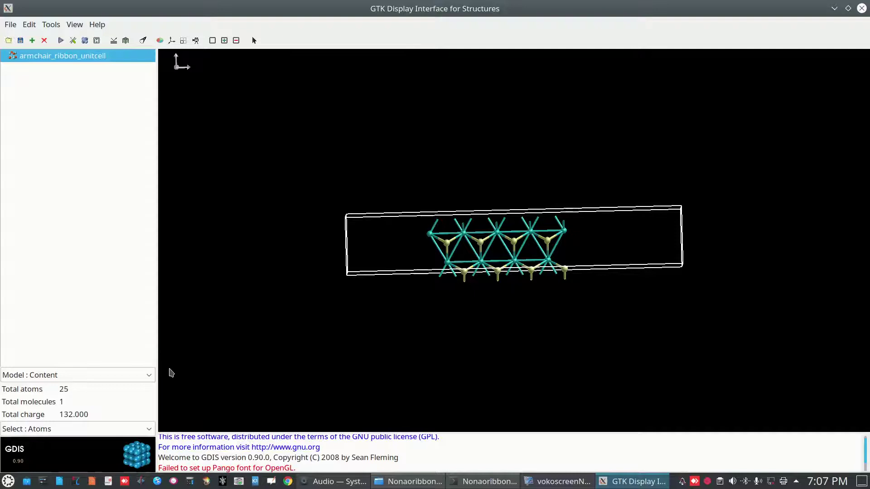
# Step: Preview three images of the armchair ribbon cell along the second axis and close GDIS
pyautogui.click(148, 377)
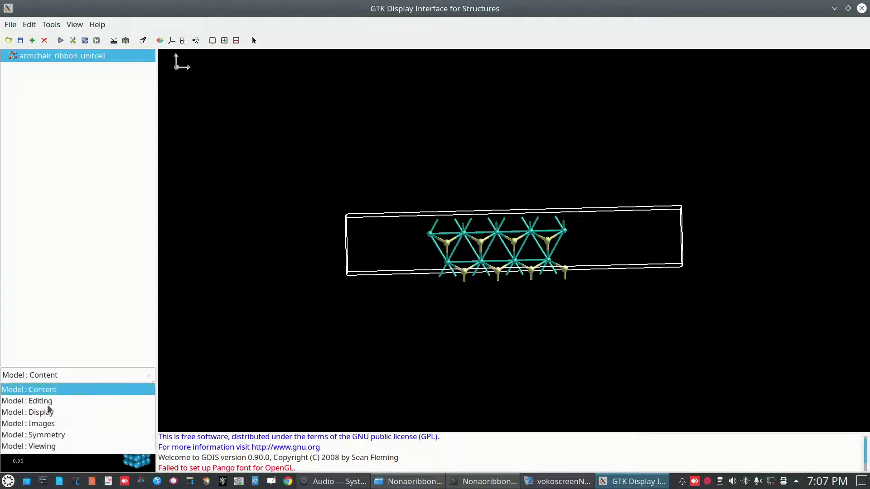
pyautogui.click(48, 423)
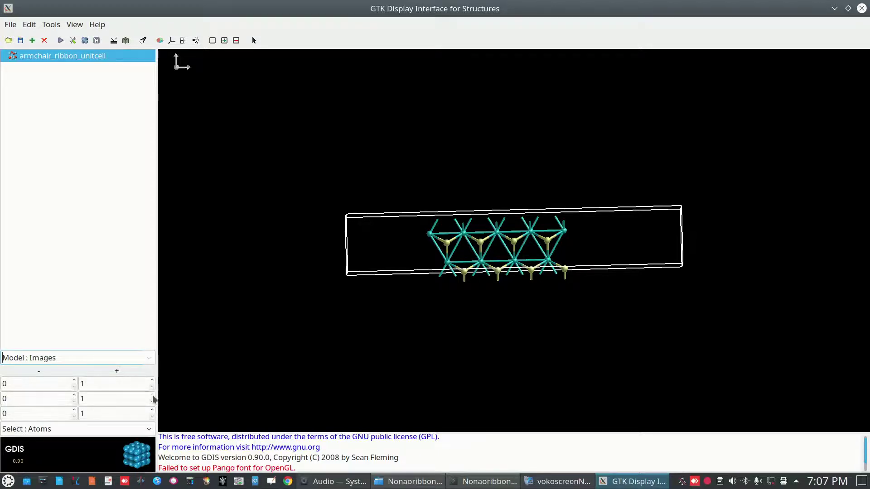
pyautogui.click(152, 395)
pyautogui.click(152, 395)
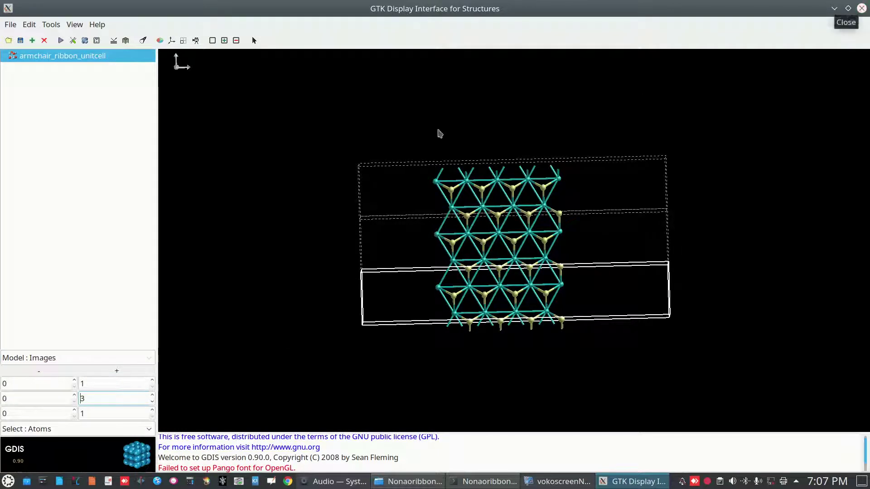
pyautogui.click(863, 9)
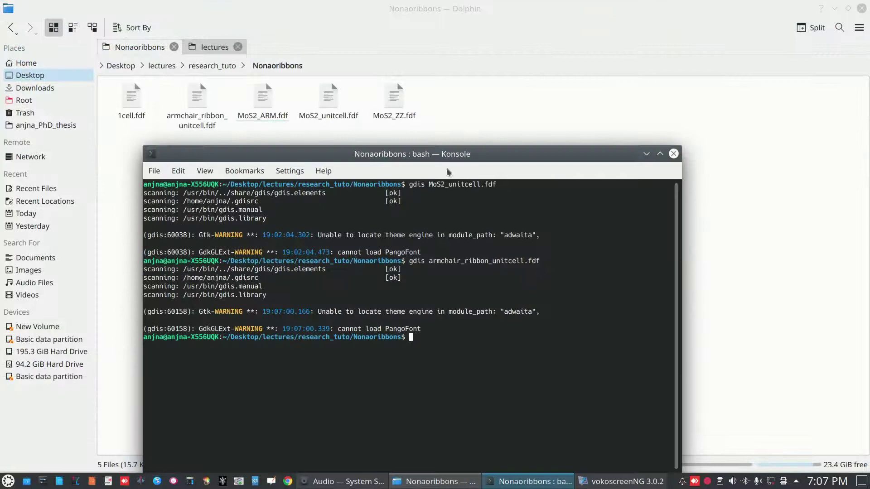
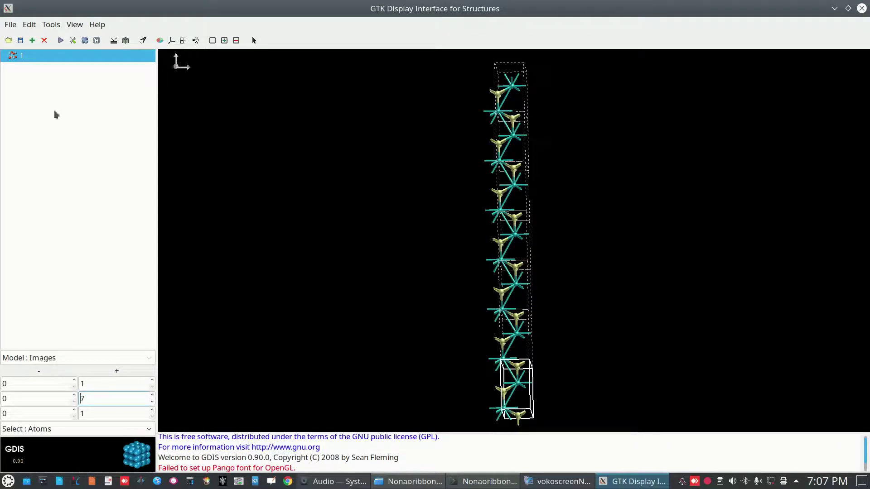
# Step: Convert the seven images along the second axis into a supercell and box-select the atoms at both ends of the strip
pyautogui.click(72, 40)
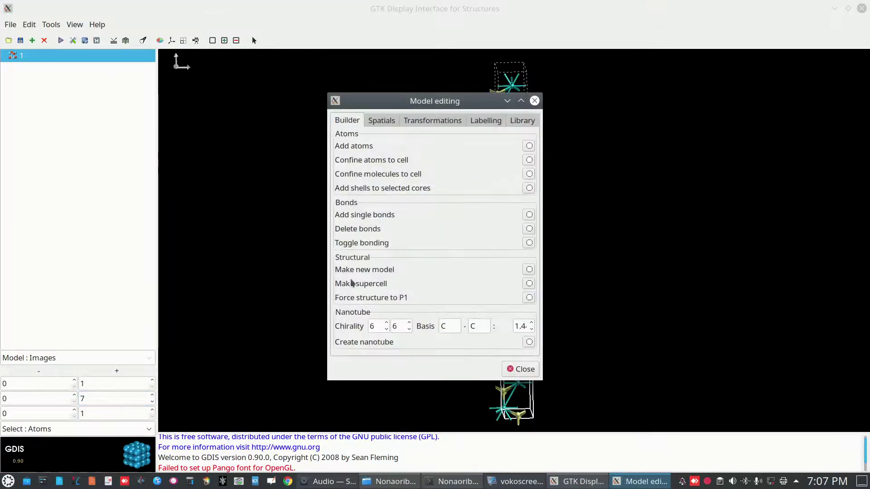
pyautogui.click(529, 284)
pyautogui.click(520, 375)
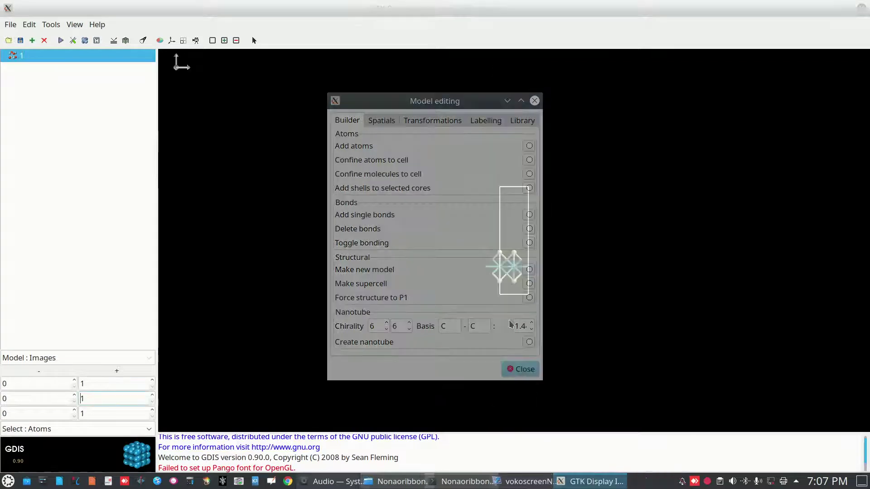
pyautogui.moveTo(507, 271); pyautogui.dragTo(502, 297)
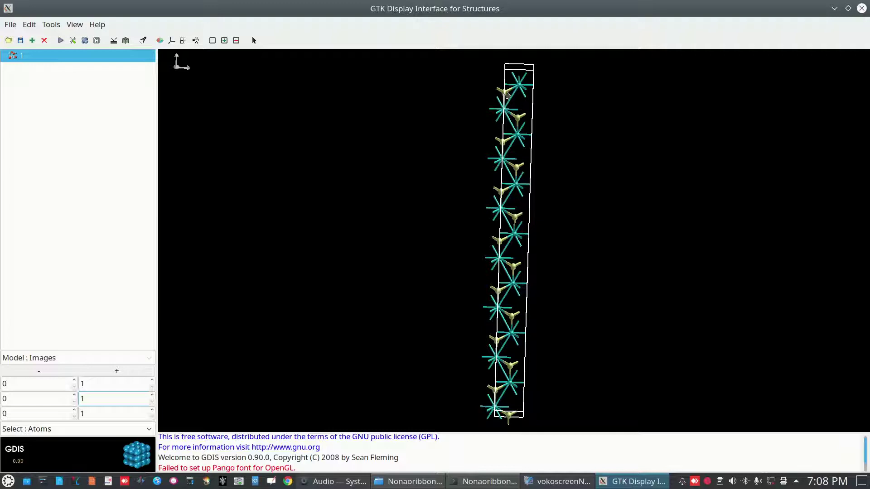
pyautogui.moveTo(500, 78); pyautogui.dragTo(544, 170)
pyautogui.moveTo(480, 357); pyautogui.dragTo(543, 416)
# Step: Save the strip as zigzag_ribbon_unitcell.fdf in the Nonaoribbons folder
pyautogui.click(11, 24)
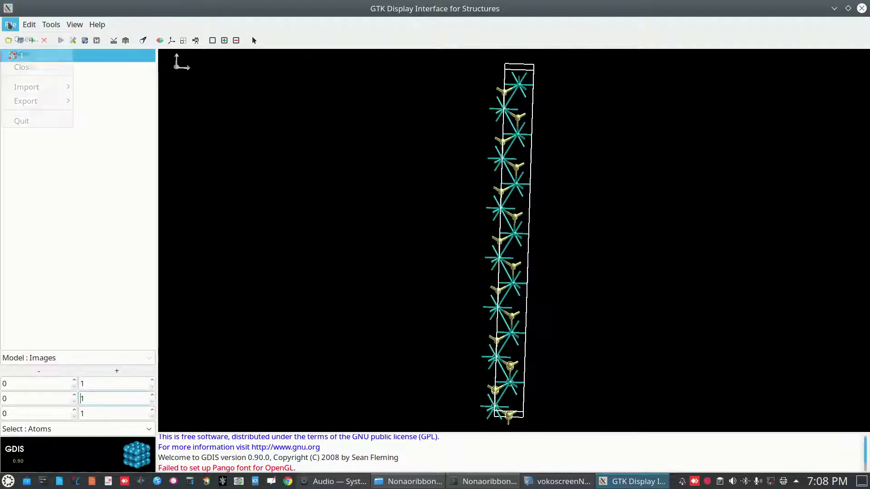
pyautogui.click(28, 54)
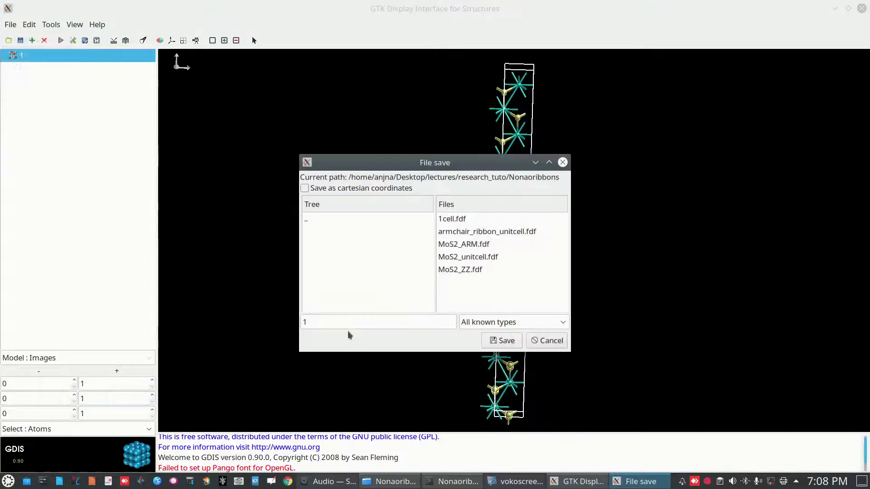
pyautogui.click(463, 240)
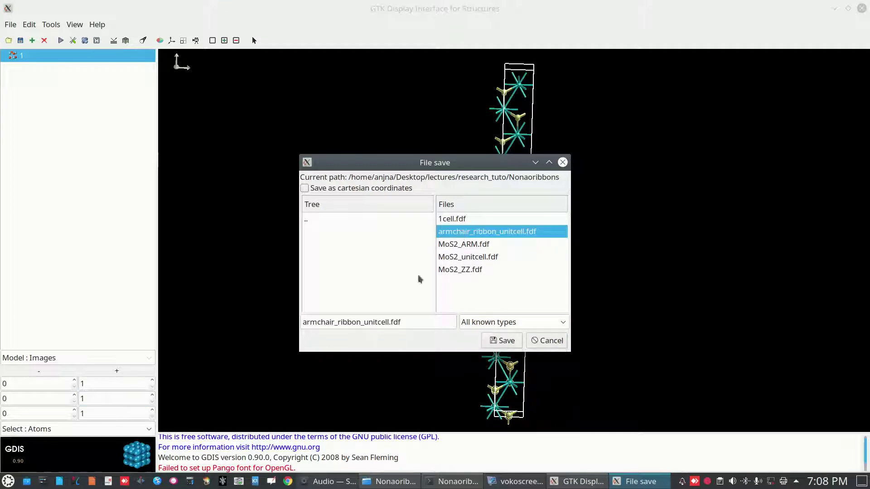
pyautogui.moveTo(334, 321); pyautogui.dragTo(293, 318)
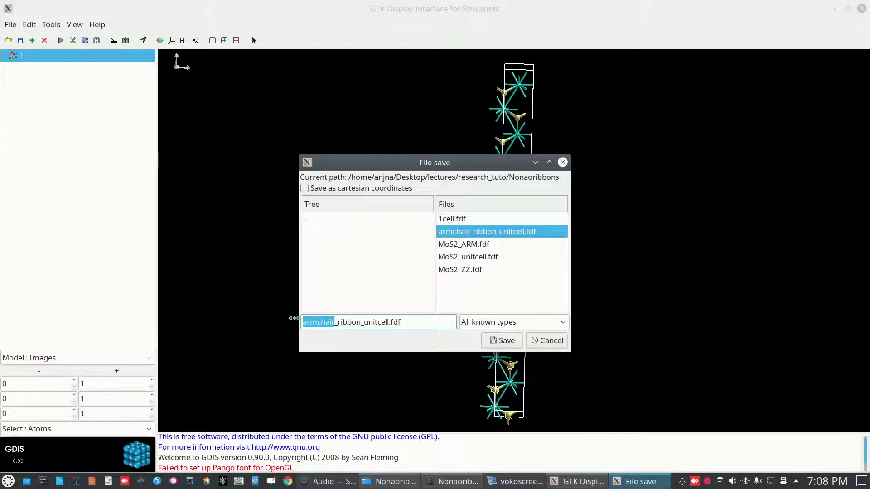
pyautogui.press('BackSpace')
pyautogui.write('ziz')
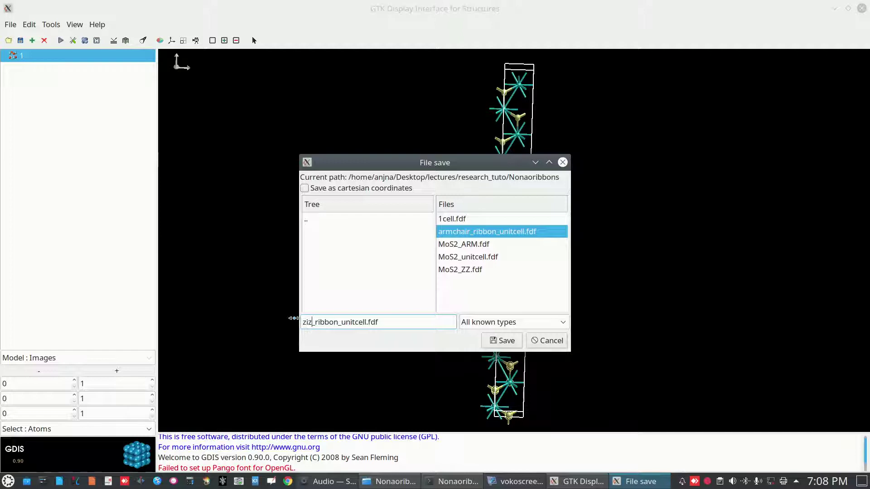
pyautogui.press('BackSpace')
pyautogui.write('gzag')
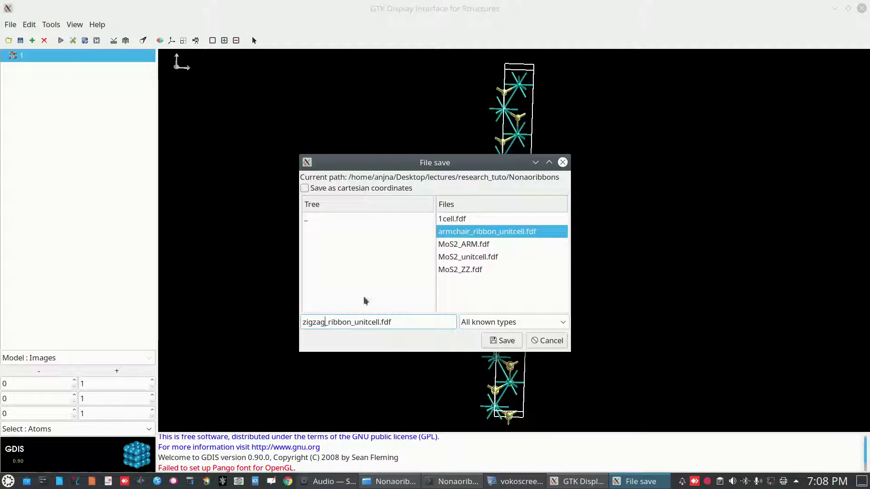
pyautogui.click(501, 345)
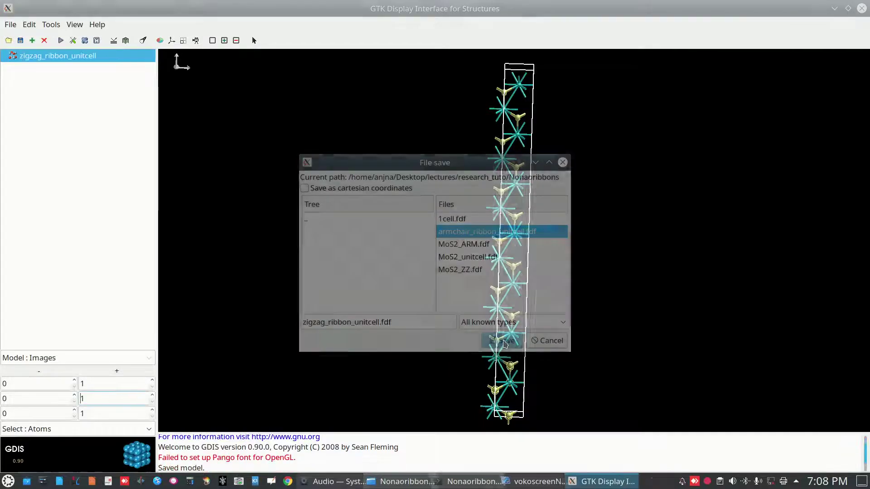
# Step: Check the saved file list without saving again, and inspect the zigzag ribbon cell from a tilted angle
pyautogui.click(10, 24)
pyautogui.click(25, 53)
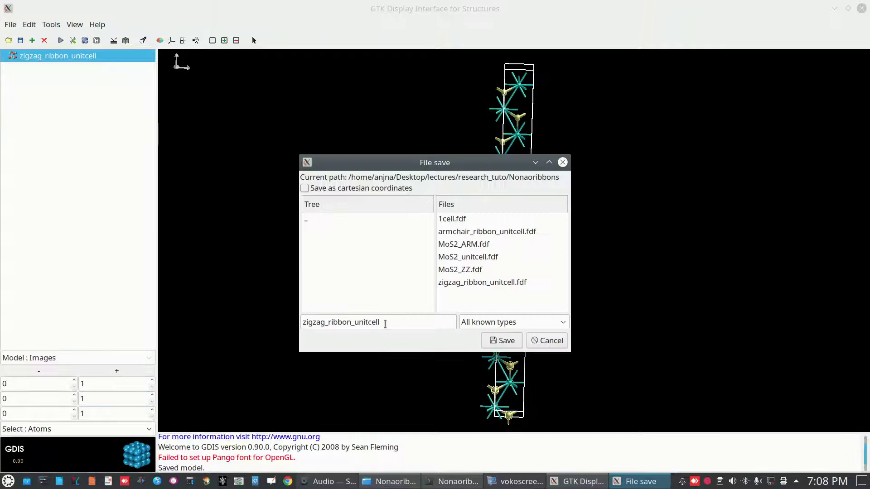
pyautogui.click(547, 341)
pyautogui.moveTo(524, 306); pyautogui.dragTo(505, 271)
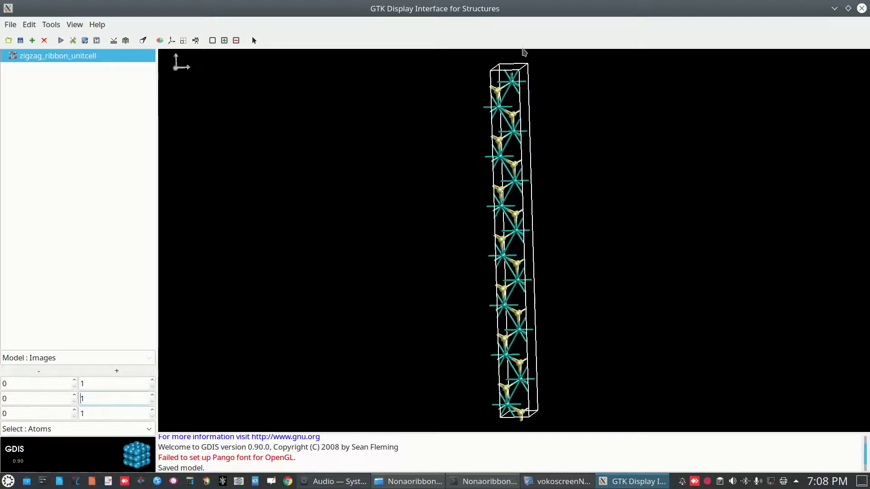
pyautogui.moveTo(490, 63); pyautogui.dragTo(528, 126)
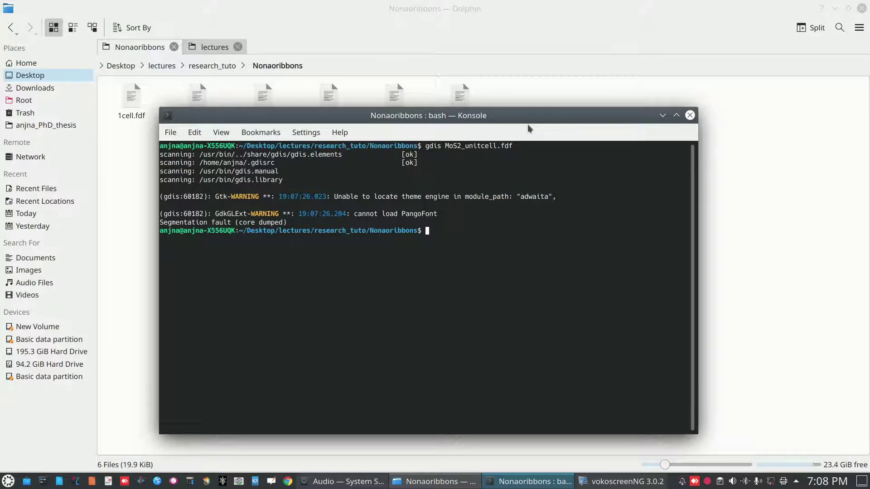
# Step: Open zigzag_ribbon_unitcell.fdf in gedit from the terminal
pyautogui.moveTo(392, 122); pyautogui.dragTo(390, 153)
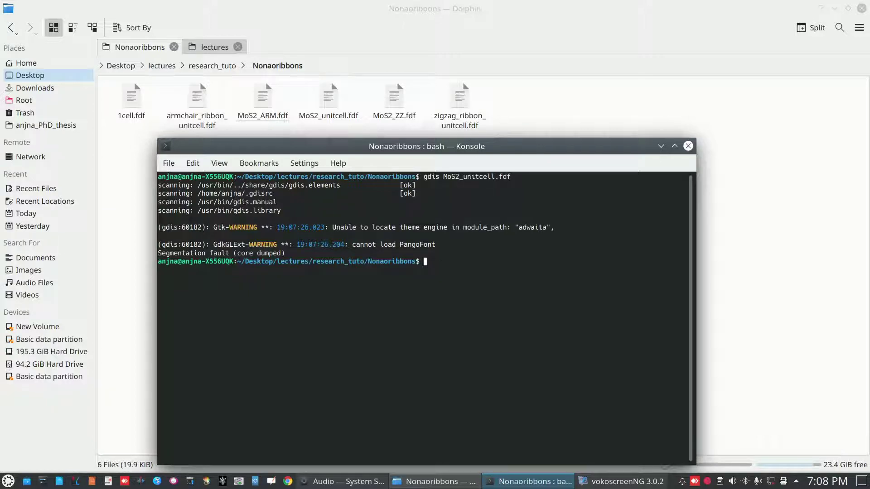
pyautogui.write('gedit')
pyautogui.write('z')
pyautogui.press('Tab')
pyautogui.press('Return')
# Step: Examine the lattice vectors, the atomic coordinates block and the NumberOfAtoms entry in the zigzag ribbon file
pyautogui.scroll(-3, 761, 215)
pyautogui.scroll(3, 763, 222)
pyautogui.scroll(-5, 765, 231)
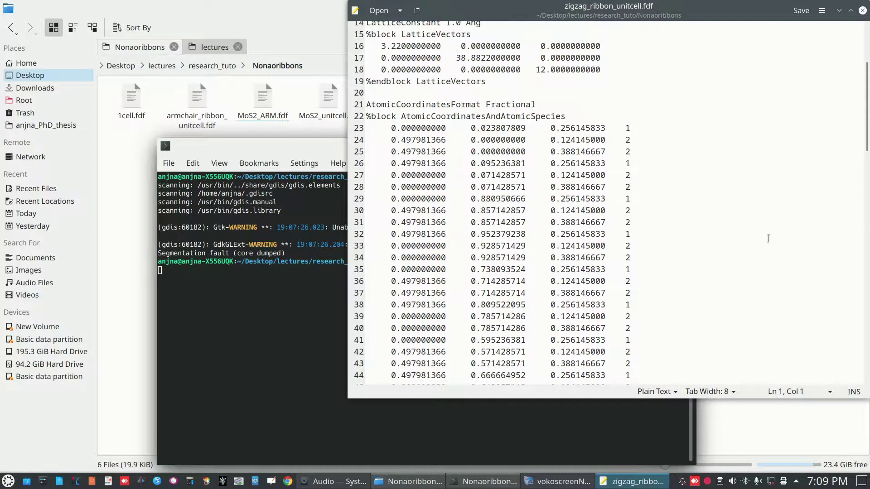
pyautogui.moveTo(725, 10); pyautogui.dragTo(397, 28)
pyautogui.scroll(-1, 353, 170)
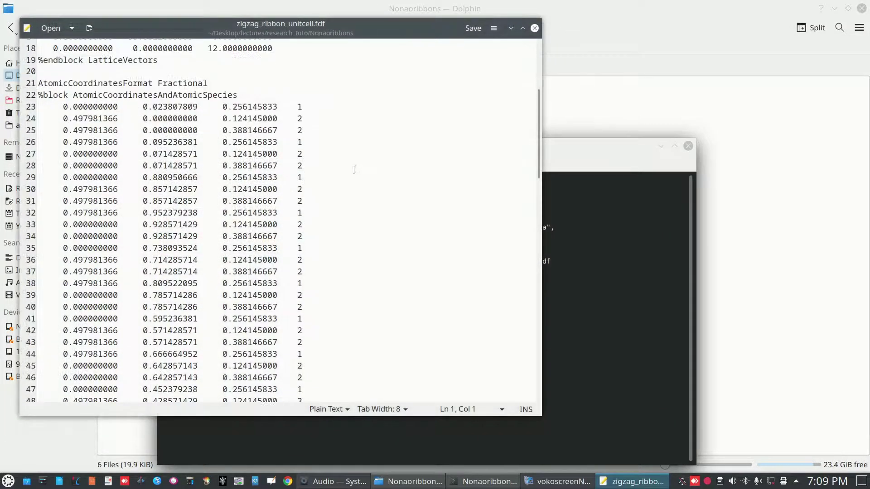
pyautogui.scroll(-5, 354, 170)
pyautogui.scroll(-10, 354, 169)
pyautogui.scroll(17, 354, 148)
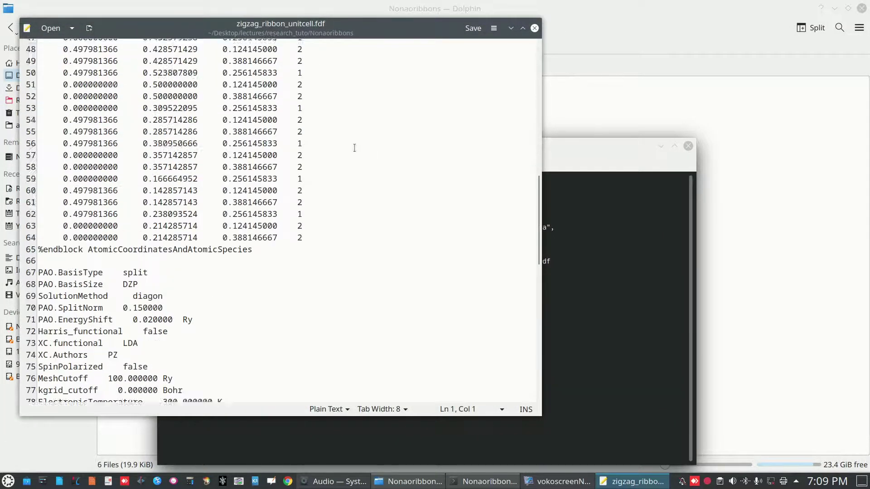
pyautogui.scroll(4, 354, 148)
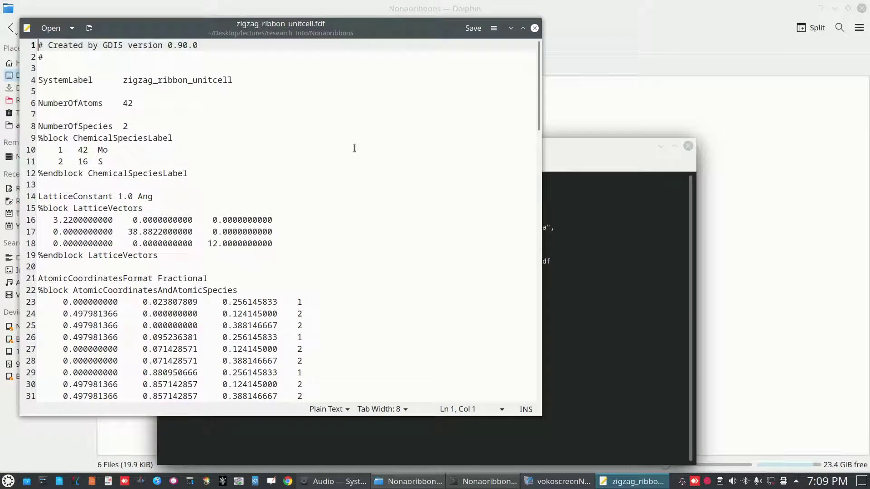
pyautogui.scroll(-1, 354, 148)
pyautogui.scroll(1, 354, 148)
pyautogui.moveTo(119, 100); pyautogui.dragTo(146, 101)
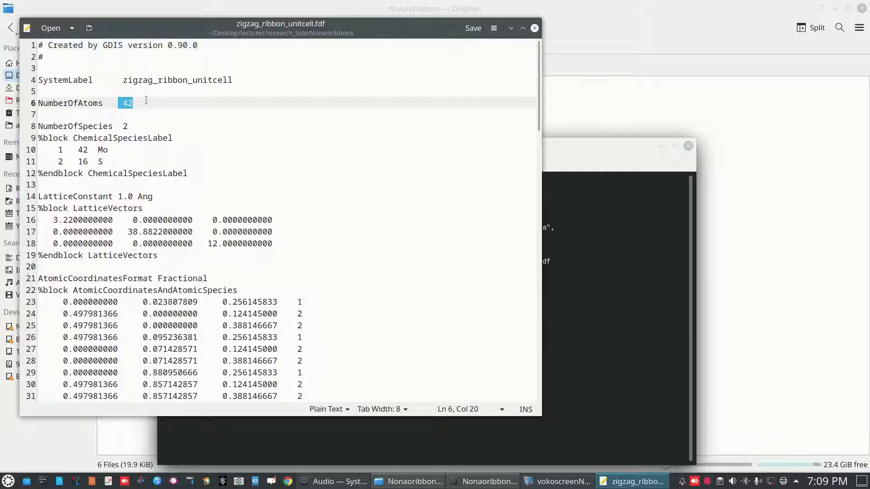
# Step: Examine the species count, lattice vectors and atomic coordinates block in the zigzag ribbon file
pyautogui.click(129, 129)
pyautogui.scroll(-4, 249, 195)
pyautogui.scroll(4, 249, 195)
pyautogui.scroll(-3, 246, 195)
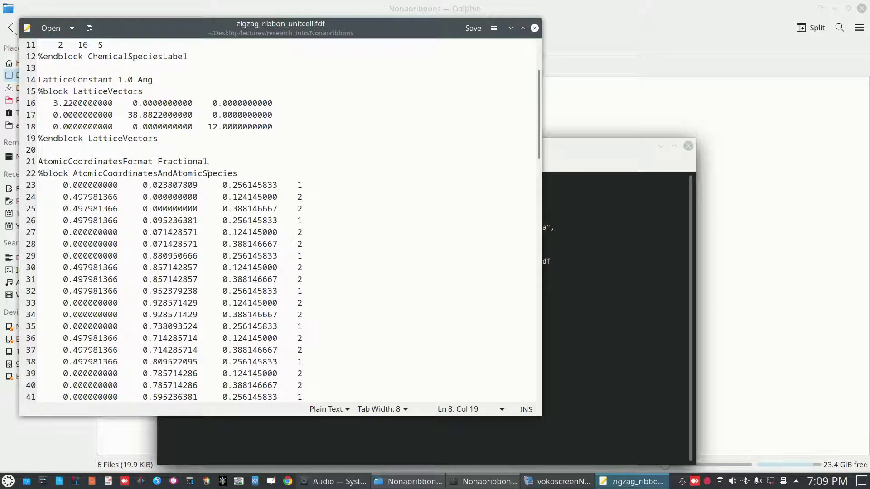
pyautogui.scroll(-3, 207, 167)
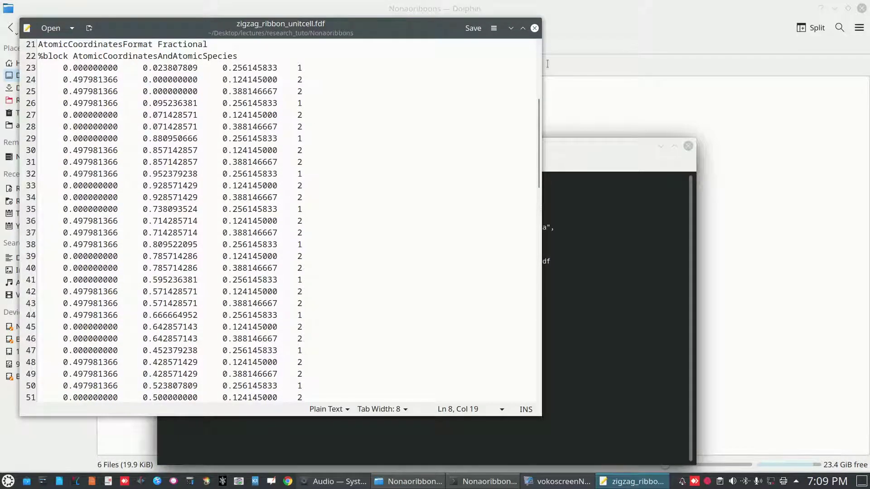
# Step: Narrow the gedit window and move the terminal window up beside it
pyautogui.moveTo(547, 63); pyautogui.dragTo(345, 70)
pyautogui.moveTo(498, 146); pyautogui.dragTo(616, 62)
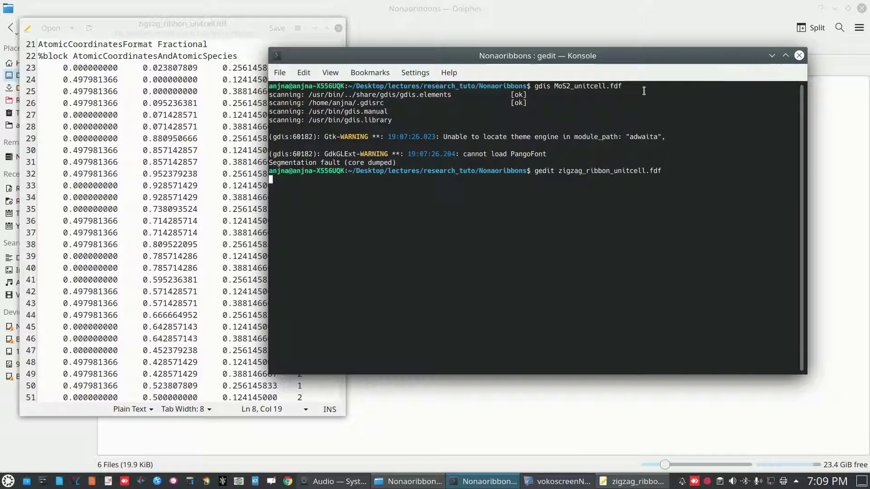
pyautogui.rightClick(625, 97)
pyautogui.moveTo(673, 152)
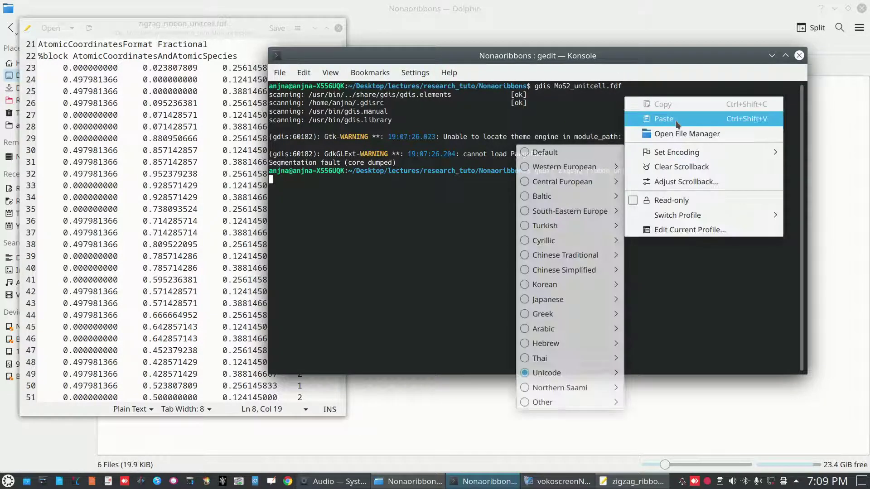
pyautogui.moveTo(559, 196)
pyautogui.click(664, 119)
pyautogui.rightClick(434, 183)
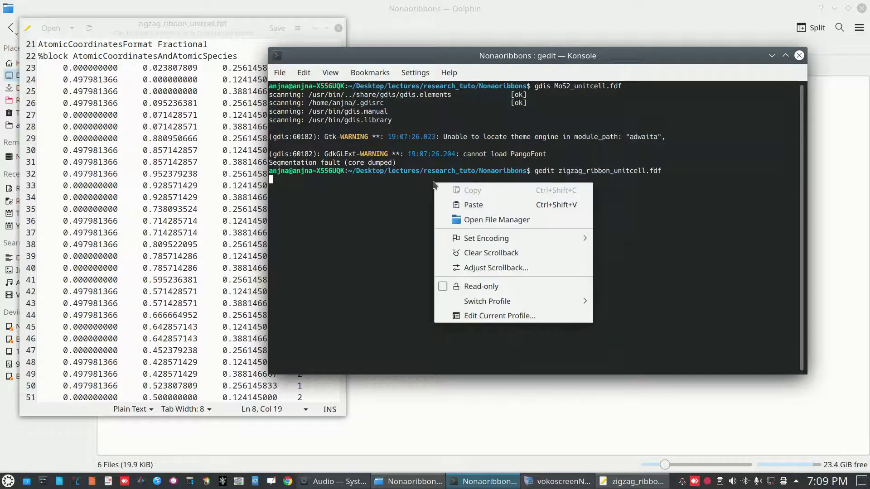
pyautogui.press('Escape')
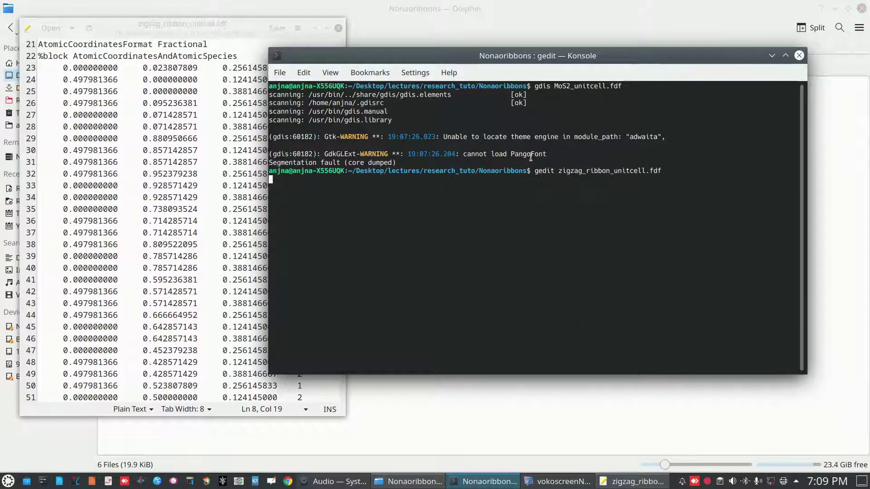
# Step: Suspend the running gedit process in the terminal and enter gdis at the prompt
pyautogui.hotkey('ctrl', 'z')
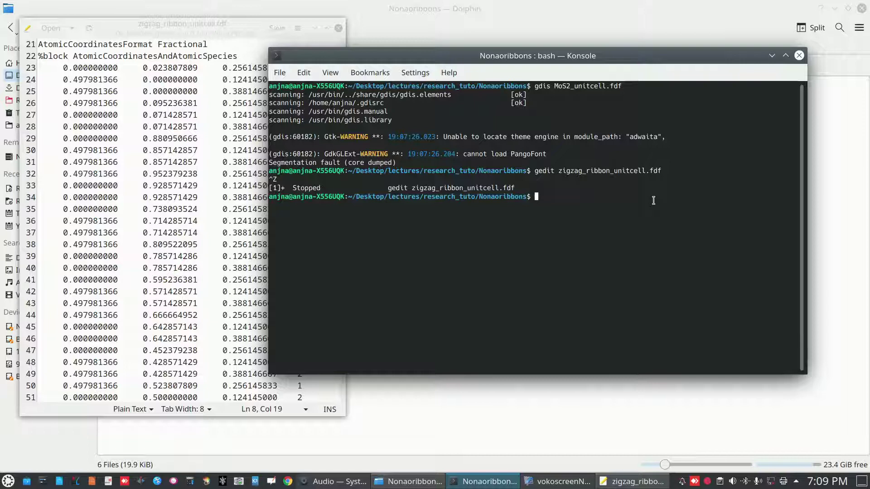
pyautogui.write('g')
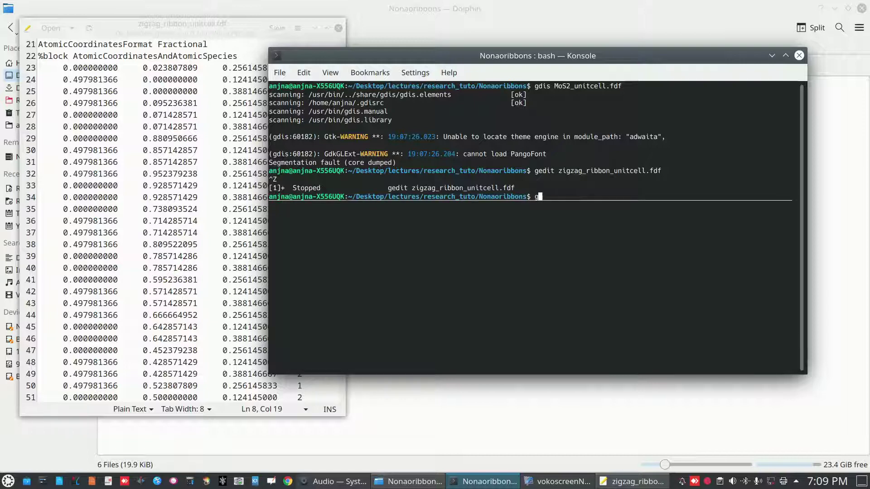
pyautogui.write('dis')
# Step: Move the terminal window lower to uncover the folder's files, and bring the gedit window to the front
pyautogui.click(157, 23)
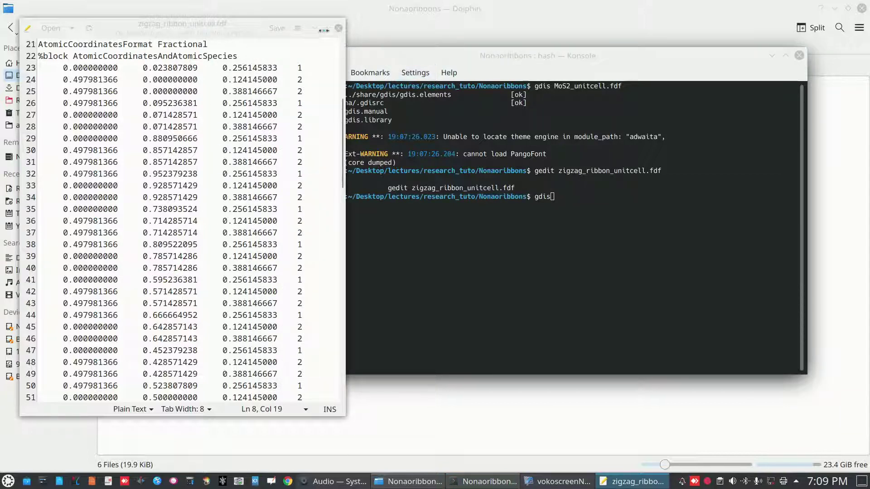
pyautogui.moveTo(439, 60); pyautogui.dragTo(378, 143)
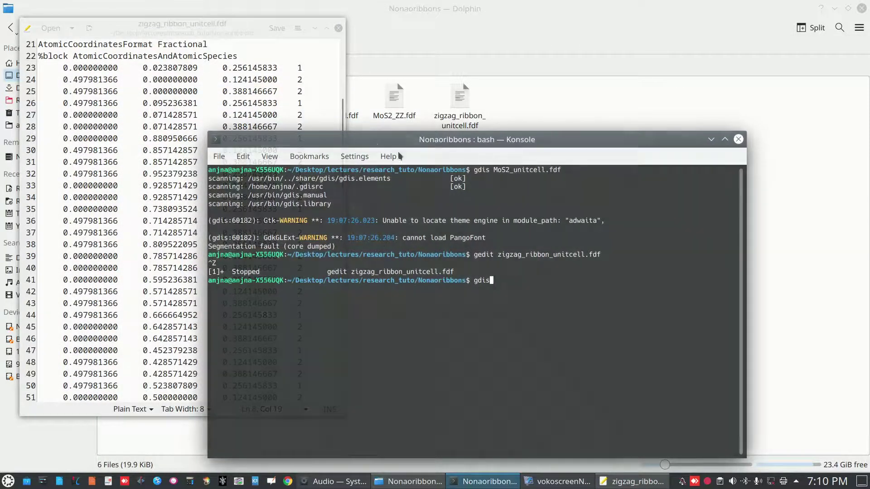
pyautogui.click(286, 101)
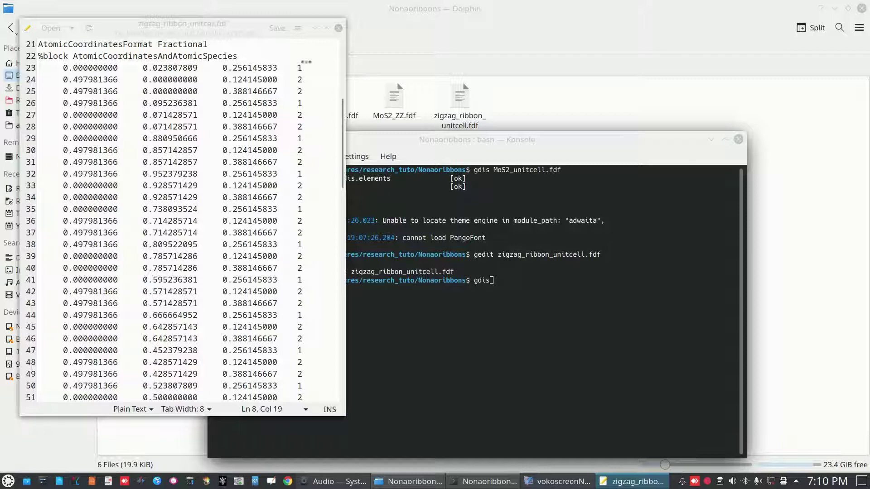
pyautogui.click(567, 268)
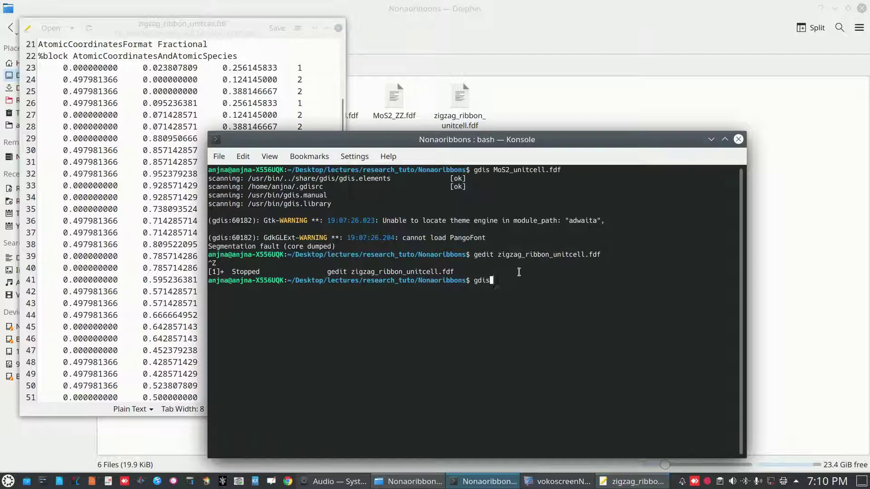
pyautogui.click(196, 294)
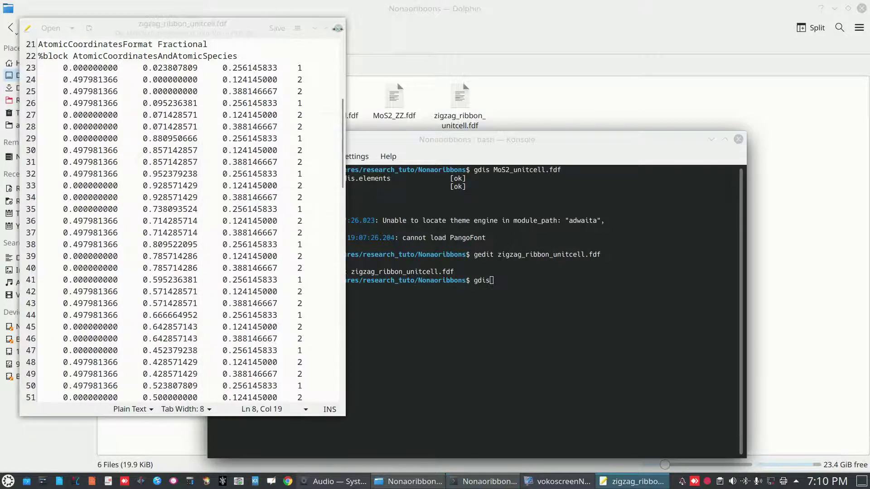
pyautogui.rightClick(706, 486)
pyautogui.click(725, 440)
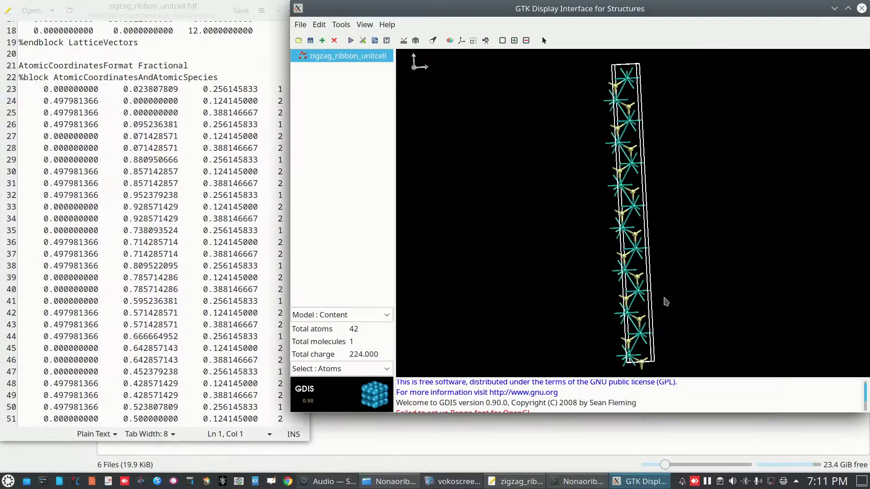
pyautogui.rightClick(707, 483)
pyautogui.click(725, 420)
# Step: Show the Model : Editing properties in GDIS and pick the uppermost Mo atom of the zigzag ribbon
pyautogui.click(389, 317)
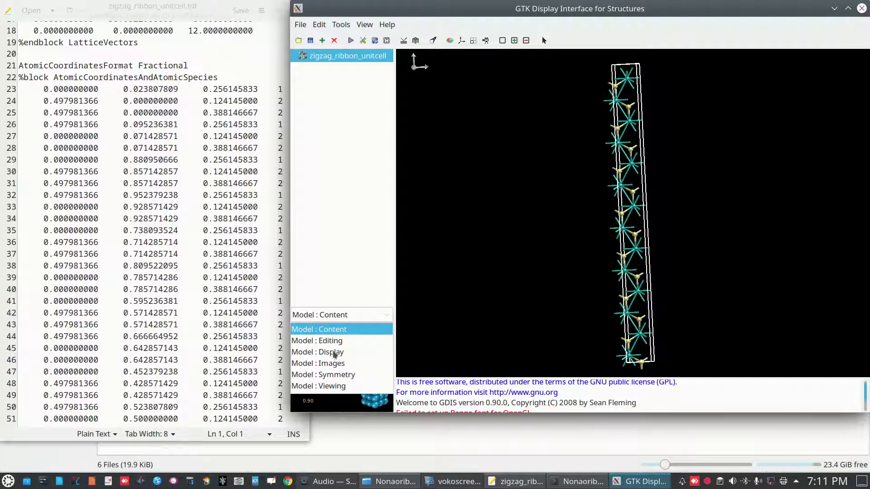
pyautogui.click(323, 341)
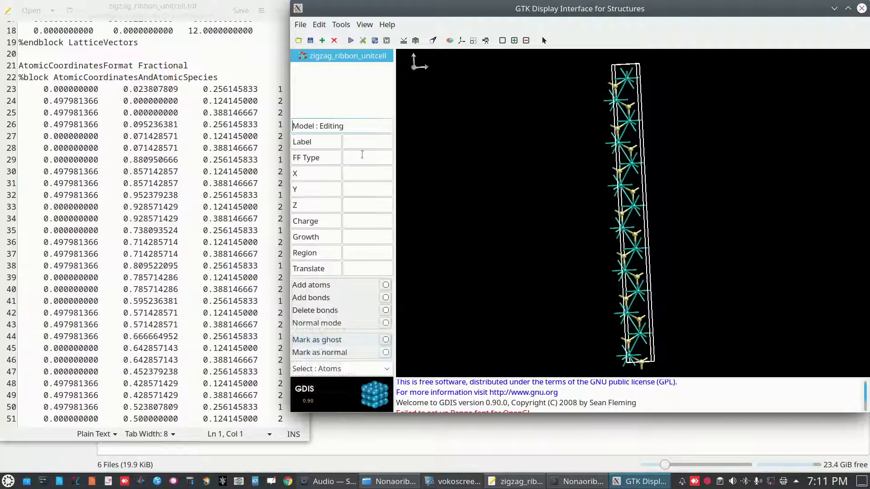
pyautogui.click(629, 80)
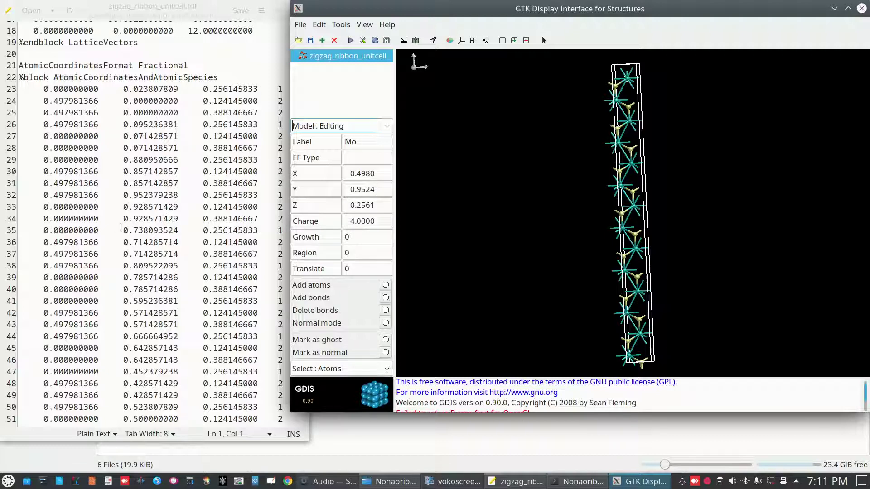
# Step: Arrange the gedit and GDIS windows side by side, with gedit wide enough for unwrapped coordinate lines
pyautogui.click(208, 14)
pyautogui.moveTo(311, 43); pyautogui.dragTo(283, 44)
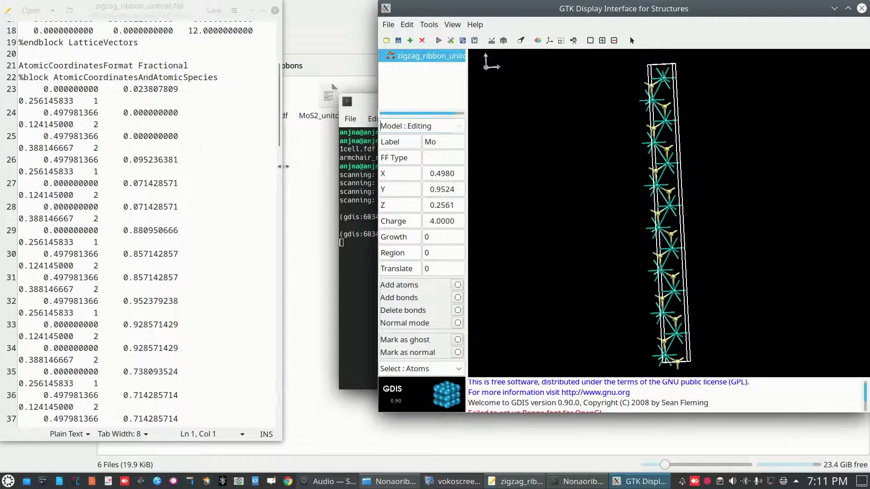
pyautogui.moveTo(283, 166); pyautogui.dragTo(367, 157)
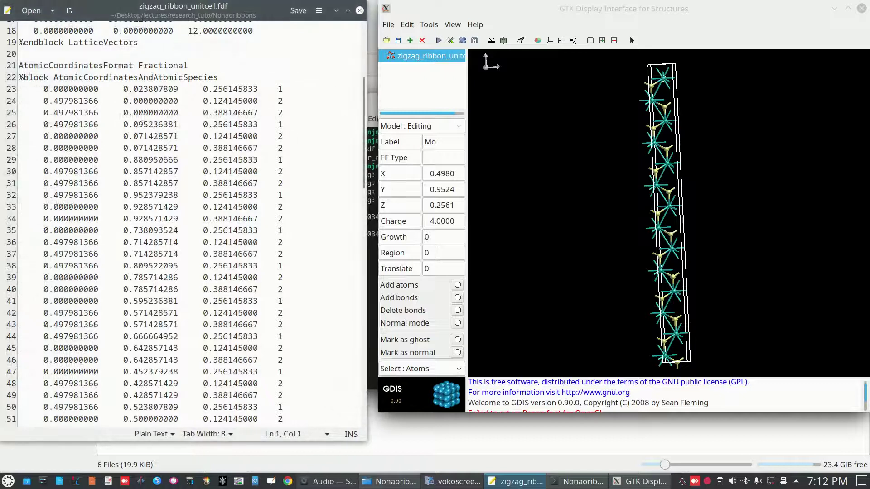
# Step: Delete line 26 of the coordinates block in gedit, 0.497981366 0.095236381 0.256145833 1, and close up the leftover gap
pyautogui.scroll(6, 143, 116)
pyautogui.scroll(-6, 154, 91)
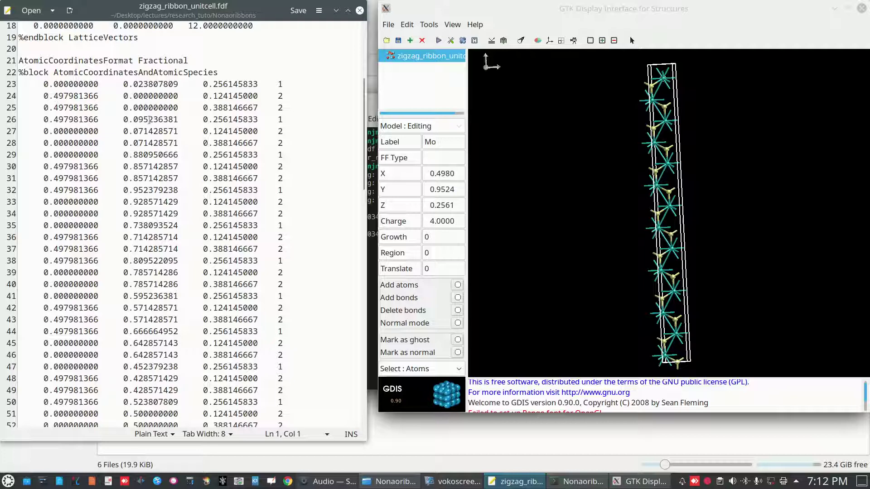
pyautogui.click(223, 120)
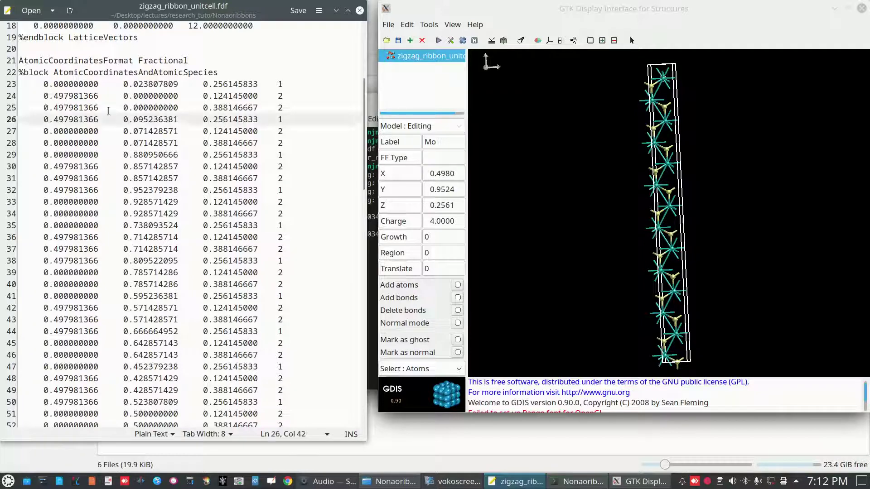
pyautogui.moveTo(41, 120); pyautogui.dragTo(295, 114)
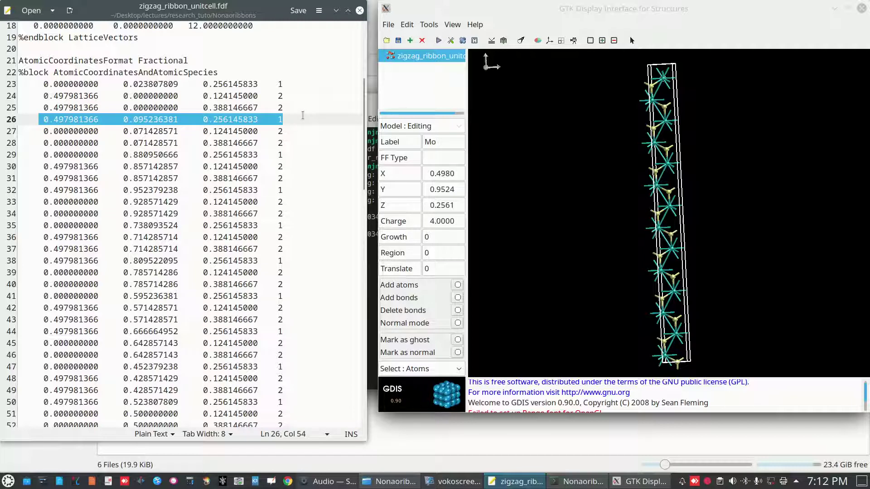
pyautogui.press('BackSpace')
pyautogui.press('Delete')
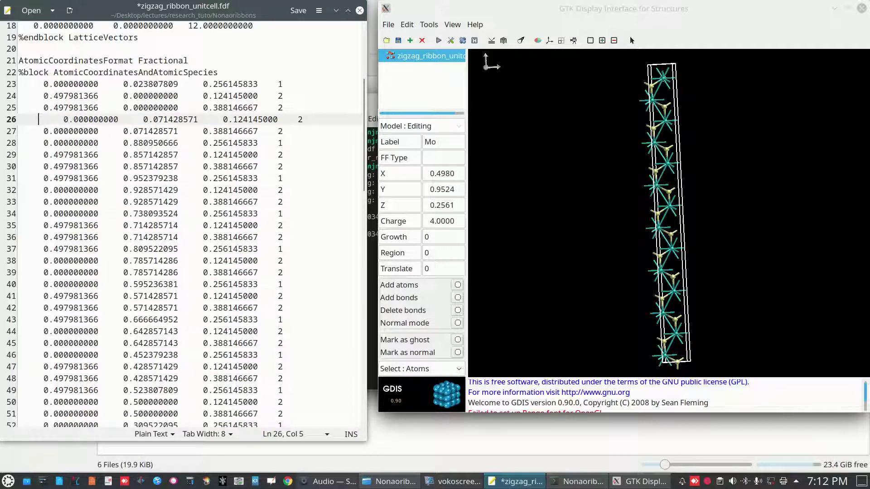
pyautogui.press('Delete')
pyautogui.press('Delete')
pyautogui.press('Delete')
pyautogui.press('Delete')
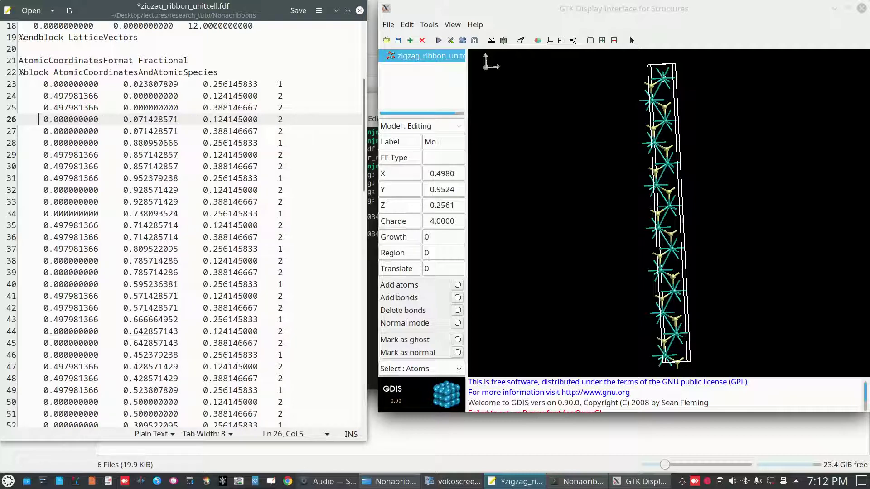
# Step: Pick the second Mo atom from the ribbon's upper end in GDIS and delete its coordinate line, 0.000000000 0.880950666 0.256145833 1, in gedit
pyautogui.click(653, 91)
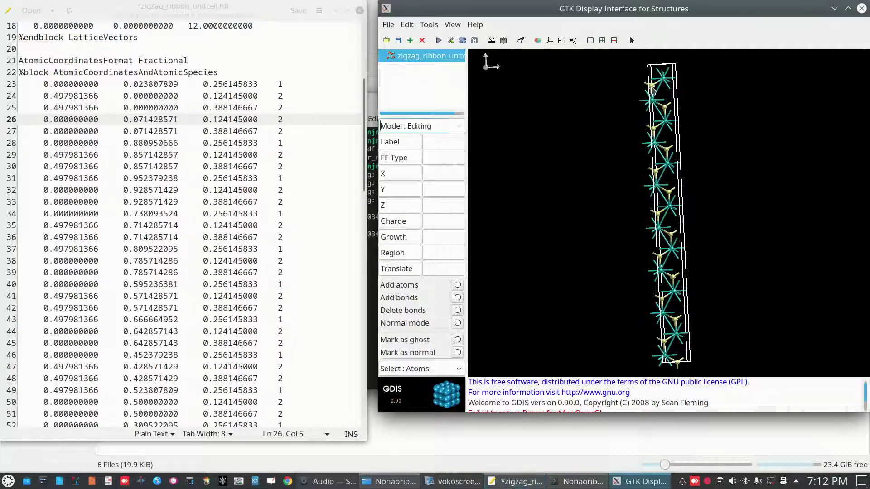
pyautogui.click(653, 104)
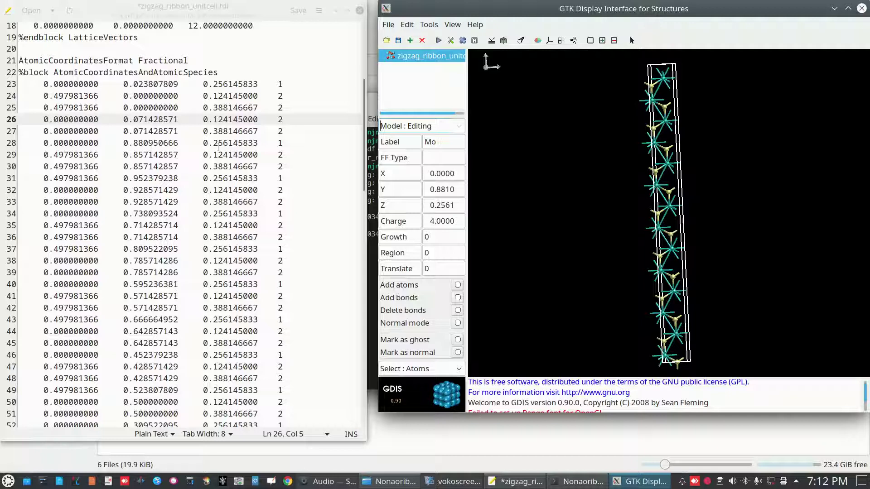
pyautogui.moveTo(43, 143); pyautogui.dragTo(287, 142)
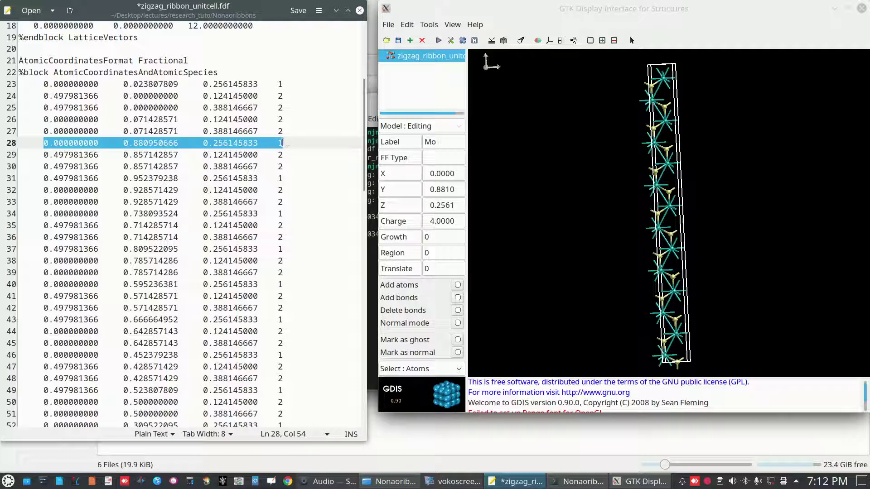
pyautogui.click(284, 143)
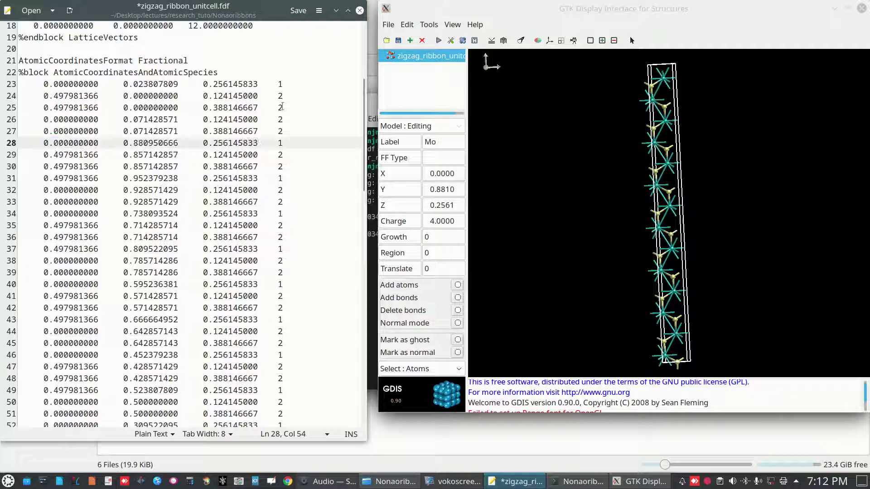
pyautogui.moveTo(283, 143); pyautogui.dragTo(37, 145)
pyautogui.press('Delete')
pyautogui.press('Delete')
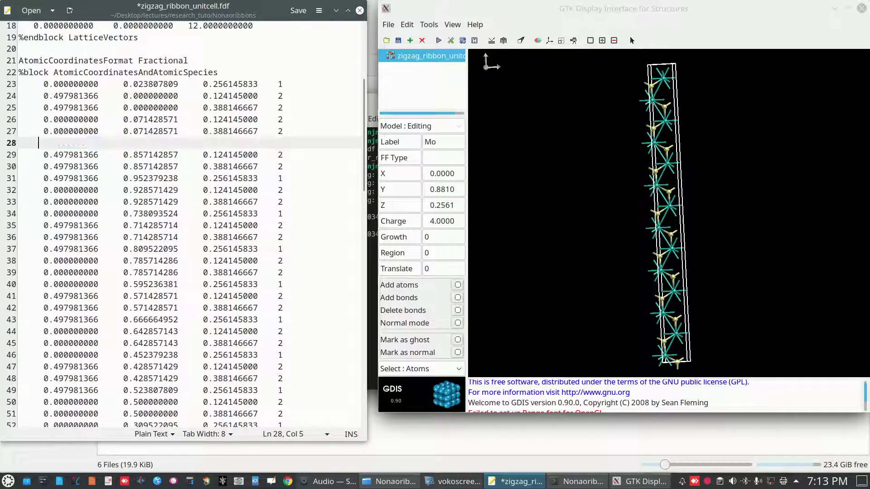
pyautogui.press('Delete')
pyautogui.press('Delete')
pyautogui.press('Delete')
pyautogui.press('Delete')
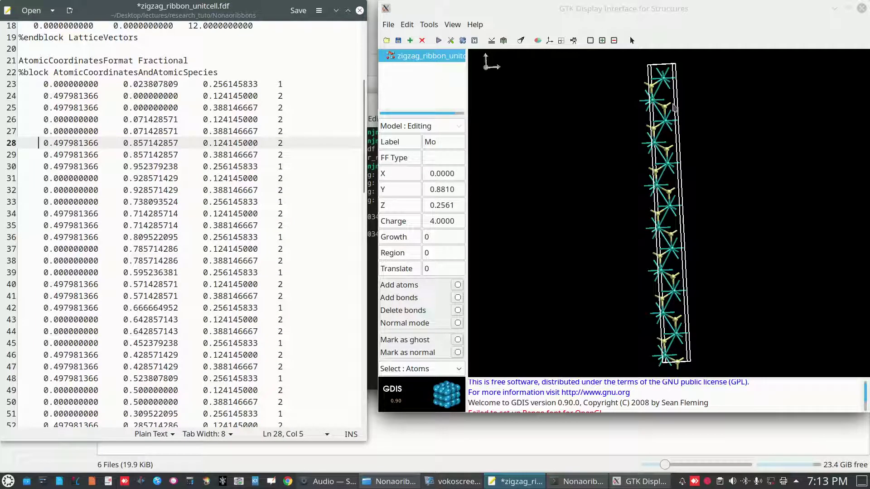
# Step: Tilt the ribbon in GDIS, pick its uppermost S atom and delete the matching line, 0.000000000 0.928571429 0.388146667 2, in gedit
pyautogui.moveTo(651, 89); pyautogui.dragTo(654, 88)
pyautogui.click(655, 88)
pyautogui.click(654, 88)
pyautogui.moveTo(672, 92); pyautogui.dragTo(644, 90)
pyautogui.click(652, 89)
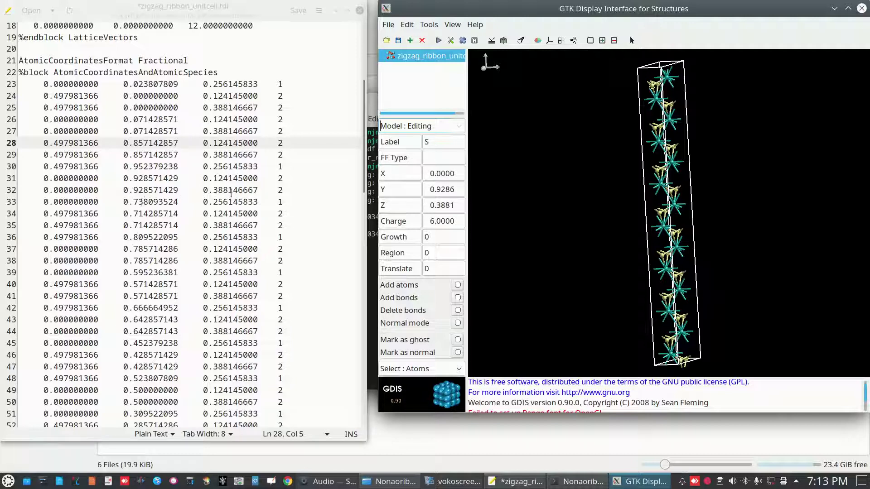
pyautogui.moveTo(39, 190); pyautogui.dragTo(287, 192)
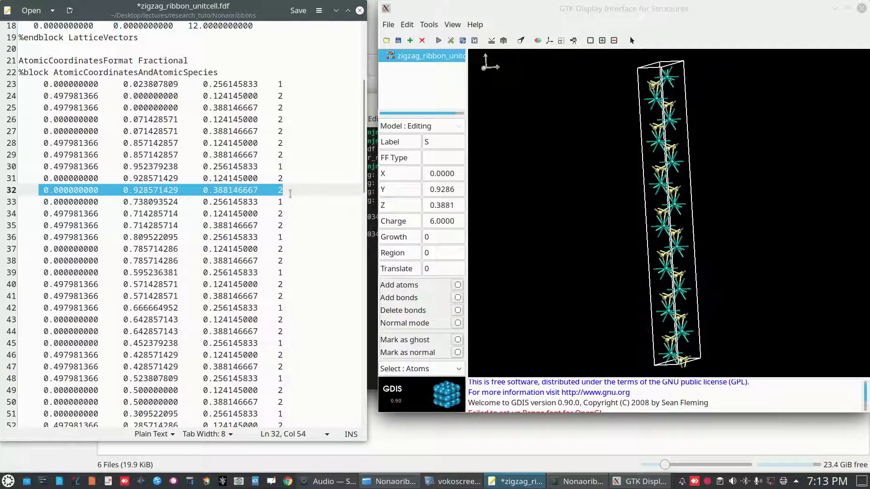
pyautogui.press('Delete')
pyautogui.press('Delete')
pyautogui.press('Delete')
pyautogui.press('Delete')
pyautogui.press('Delete')
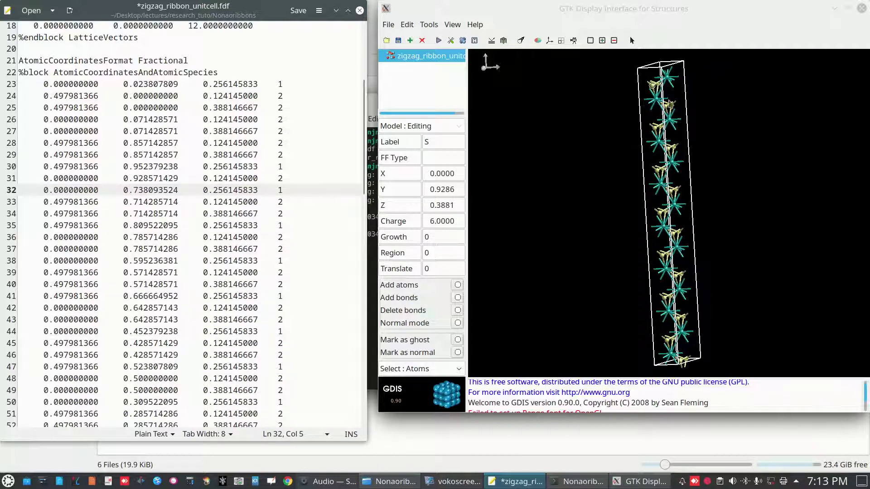
# Step: Pick the other uppermost S atom of the ribbon in GDIS and delete its coordinate line, 0.000000000 0.928571429 0.124145000 2, in gedit
pyautogui.click(661, 88)
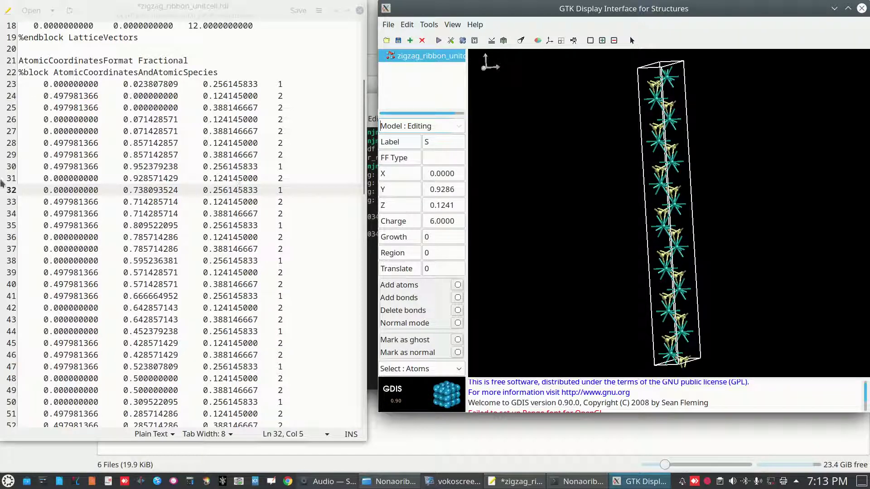
pyautogui.moveTo(46, 178); pyautogui.dragTo(301, 178)
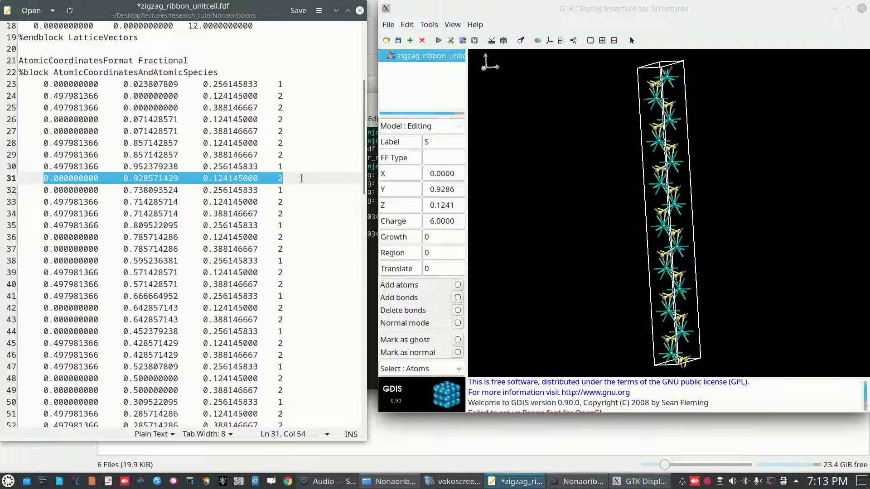
pyautogui.press('Delete')
pyautogui.press('Delete')
pyautogui.press('Delete')
pyautogui.press('Delete')
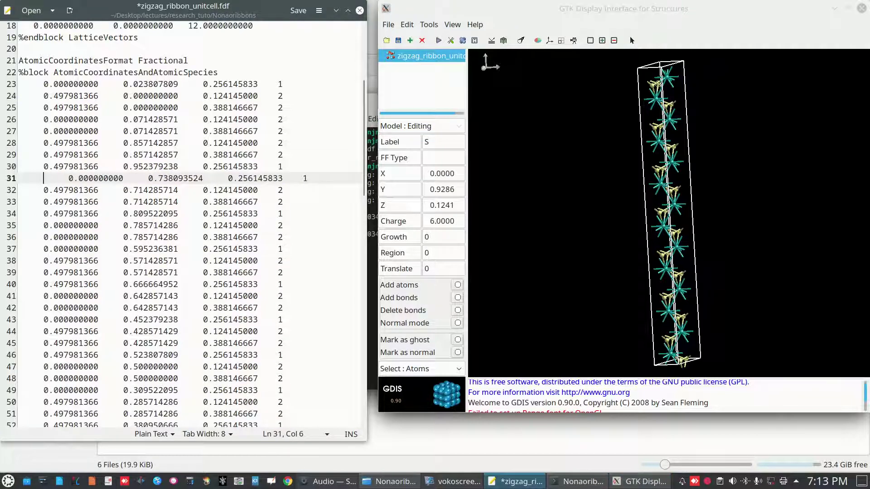
pyautogui.press('Delete')
pyautogui.press('Delete')
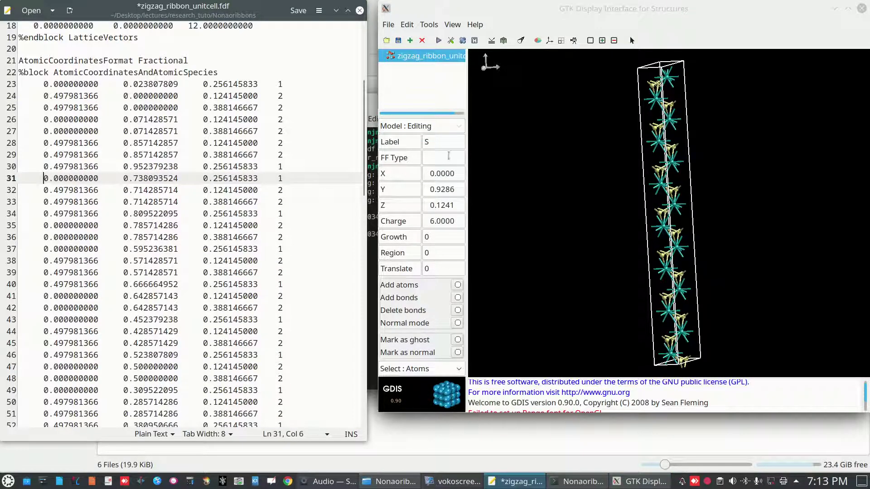
# Step: Turn the ribbon in GDIS and box-select atoms at its upper and lower ends to examine both edges
pyautogui.click(692, 119)
pyautogui.moveTo(692, 119); pyautogui.dragTo(630, 89)
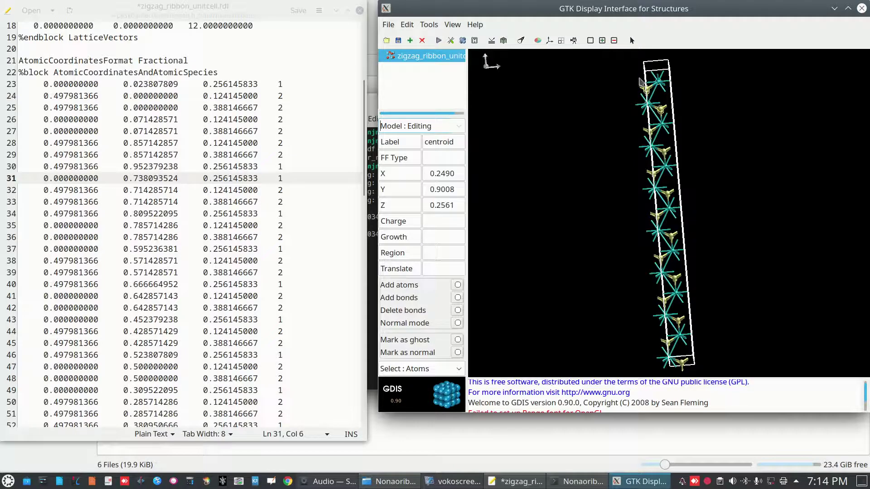
pyautogui.moveTo(669, 140); pyautogui.dragTo(622, 62)
pyautogui.moveTo(652, 244); pyautogui.dragTo(711, 359)
pyautogui.moveTo(624, 65); pyautogui.dragTo(691, 141)
pyautogui.moveTo(639, 256); pyautogui.dragTo(705, 355)
pyautogui.moveTo(638, 110); pyautogui.dragTo(713, 276)
pyautogui.click(683, 133)
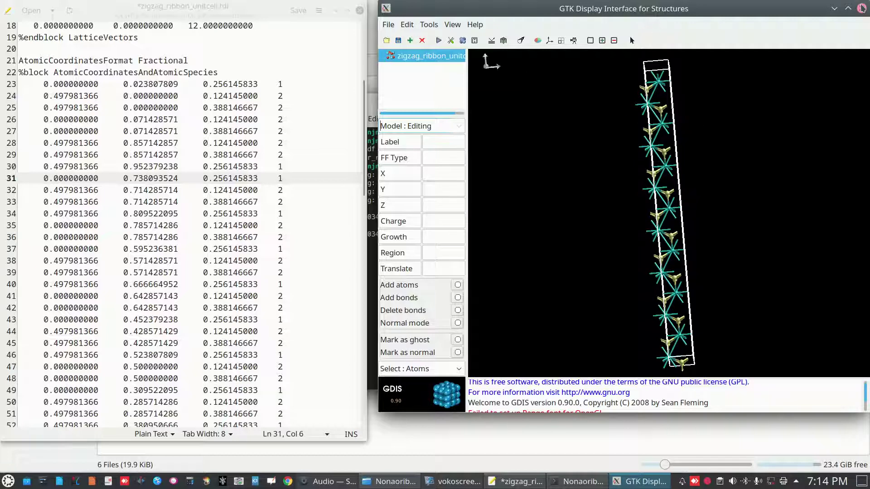
# Step: Save the trimmed zigzag_ribbon_unitcell.fdf and close both GDIS and gedit
pyautogui.click(297, 10)
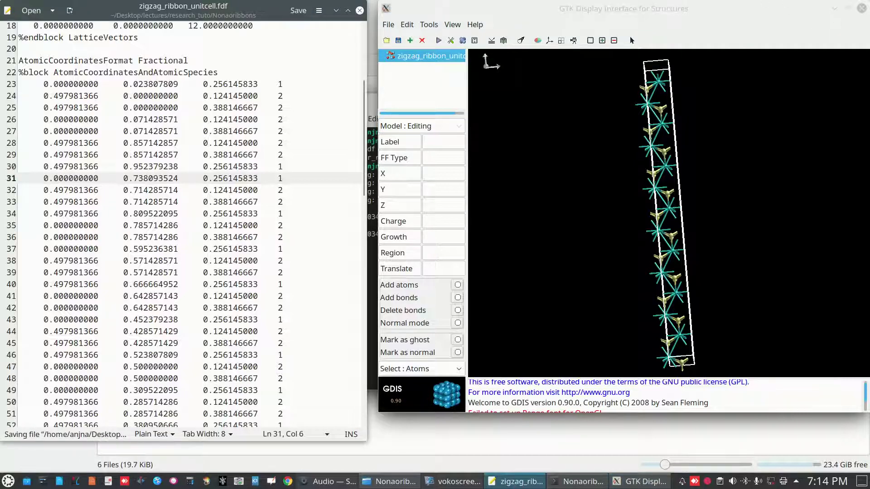
pyautogui.click(862, 8)
pyautogui.click(360, 10)
# Step: Clear the Konsole terminal, reposition its window and make it wider
pyautogui.moveTo(640, 119); pyautogui.dragTo(486, 175)
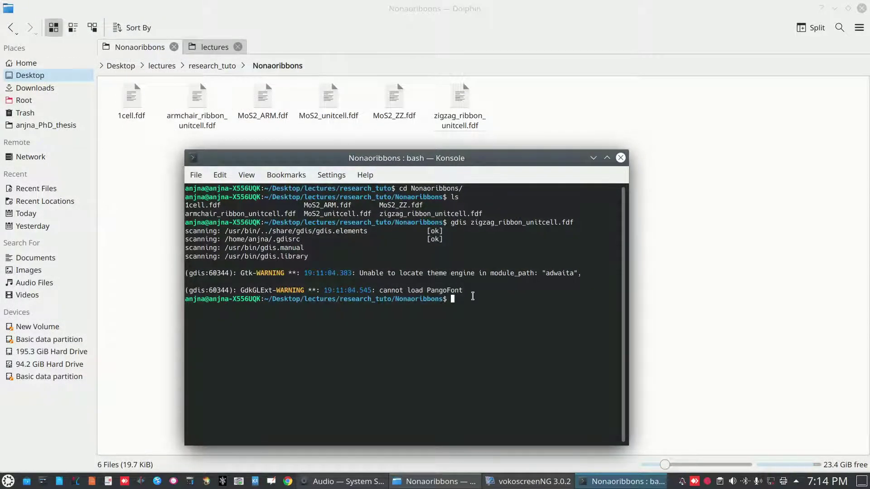
pyautogui.write('clear')
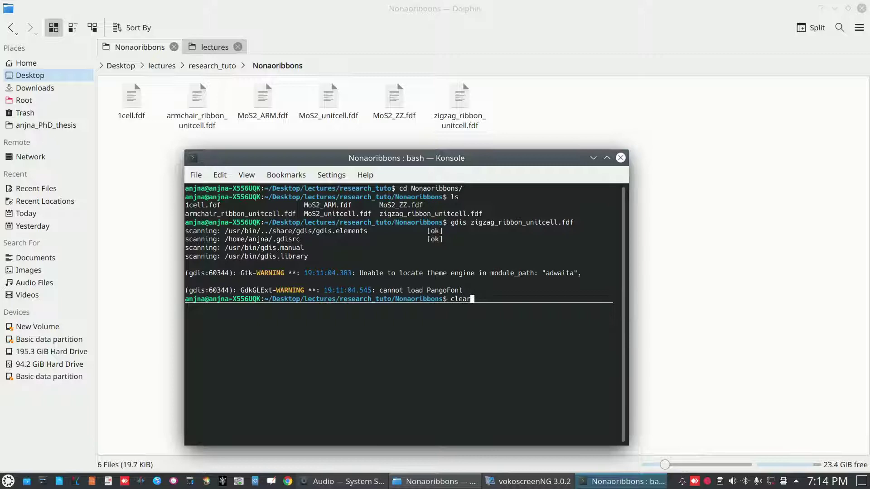
pyautogui.press('Return')
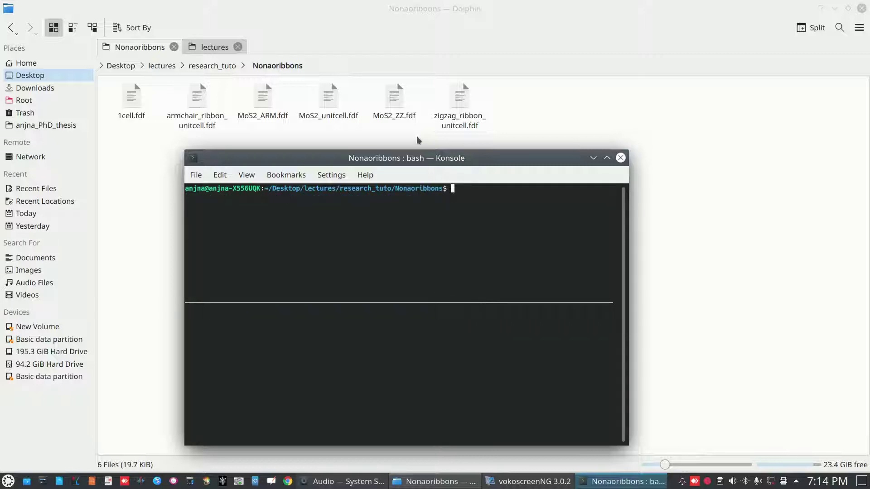
pyautogui.moveTo(445, 153); pyautogui.dragTo(389, 108)
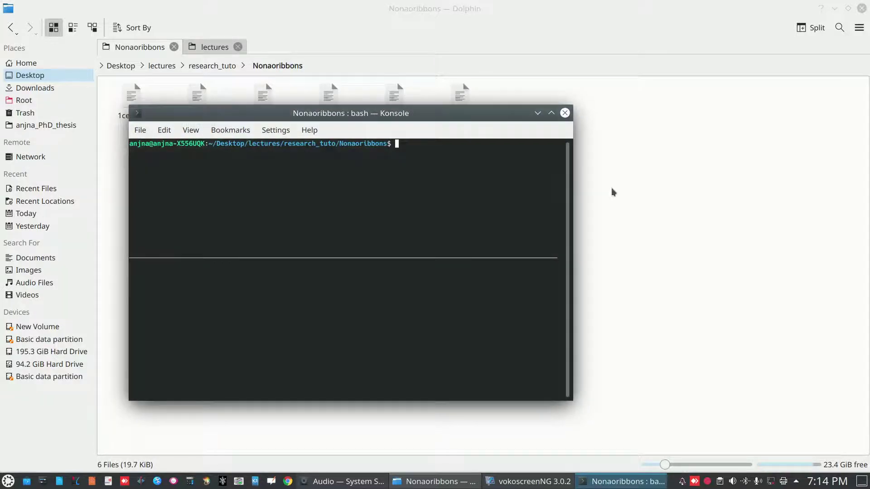
pyautogui.moveTo(584, 186); pyautogui.dragTo(689, 186)
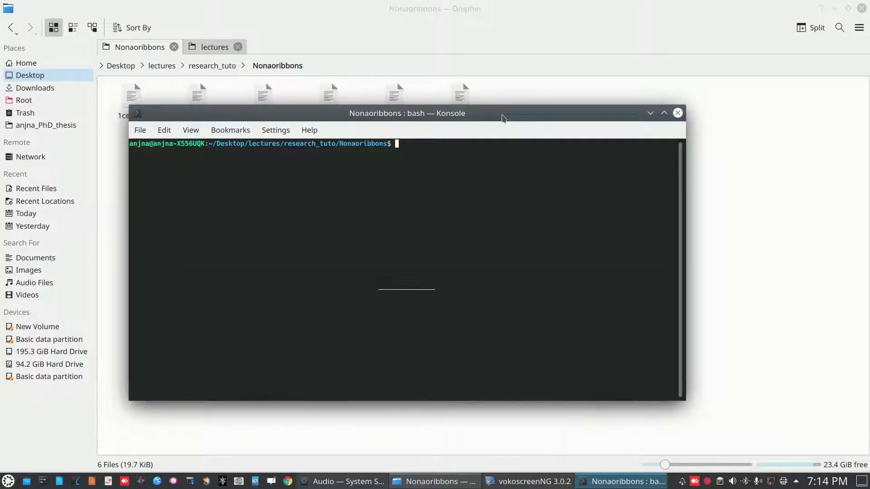
# Step: Open zigzag_ribbon_unitcell.fdf in GDIS from the terminal with the gdis command
pyautogui.write('mos')
pyautogui.press('BackSpace')
pyautogui.press('BackSpace')
pyautogui.press('BackSpace')
pyautogui.write('gdis MoS2_')
pyautogui.moveTo(502, 118)
pyautogui.mouseDown()
pyautogui.moveTo(500, 146)
pyautogui.moveTo(497, 106)
pyautogui.mouseUp()
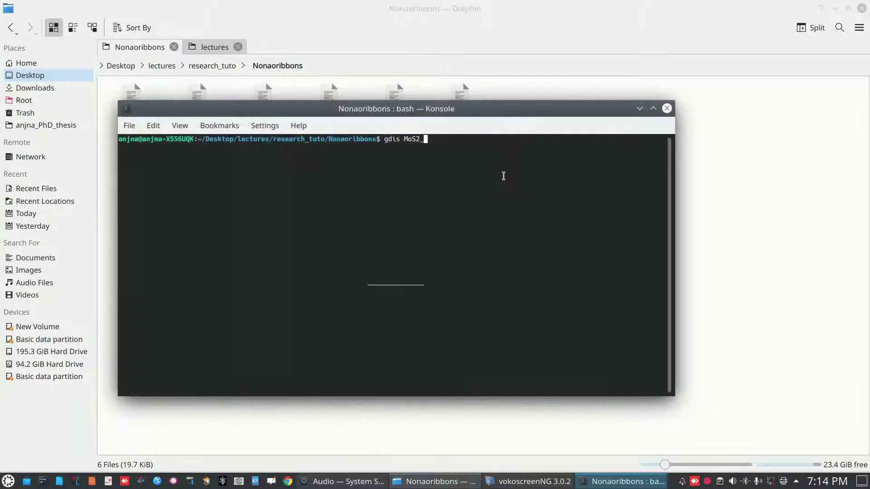
pyautogui.press('BackSpace')
pyautogui.press('BackSpace')
pyautogui.press('BackSpace')
pyautogui.press('BackSpace')
pyautogui.press('BackSpace')
pyautogui.write('z')
pyautogui.press('Tab')
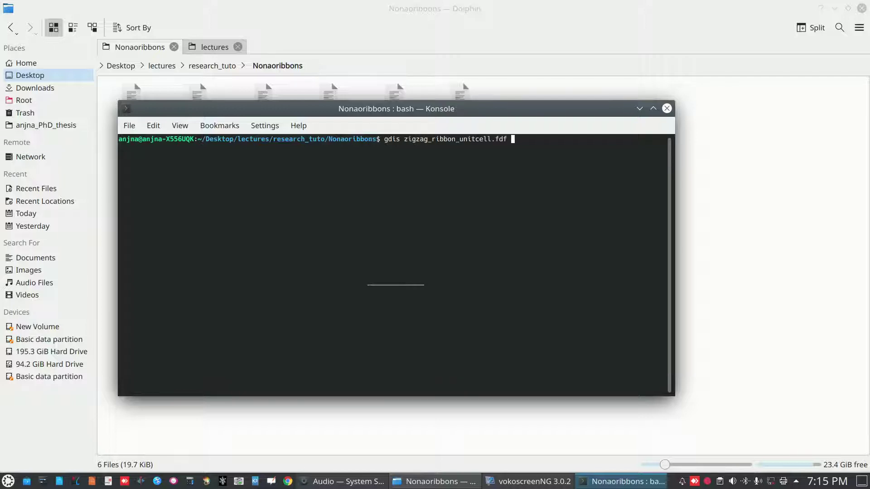
pyautogui.press('Return')
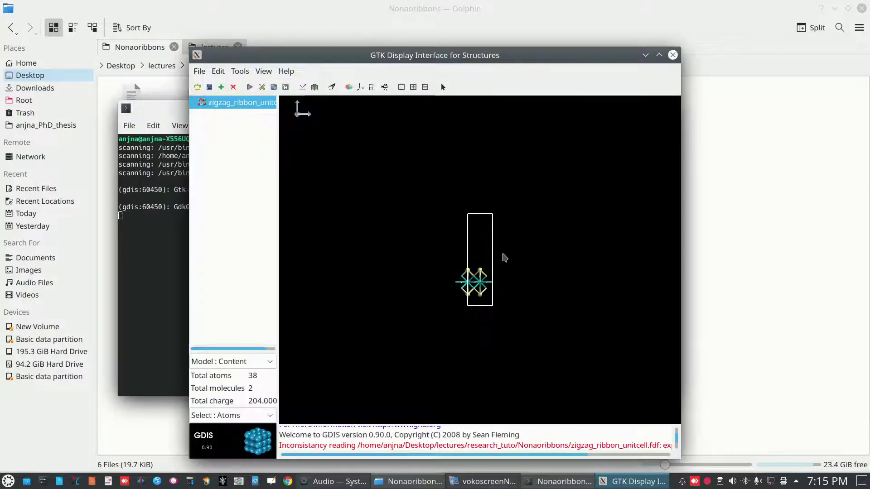
# Step: Rotate the reloaded zigzag ribbon to inspect its edges, and try to maximize the GDIS window
pyautogui.moveTo(501, 293); pyautogui.dragTo(498, 299)
pyautogui.moveTo(477, 160); pyautogui.dragTo(477, 161)
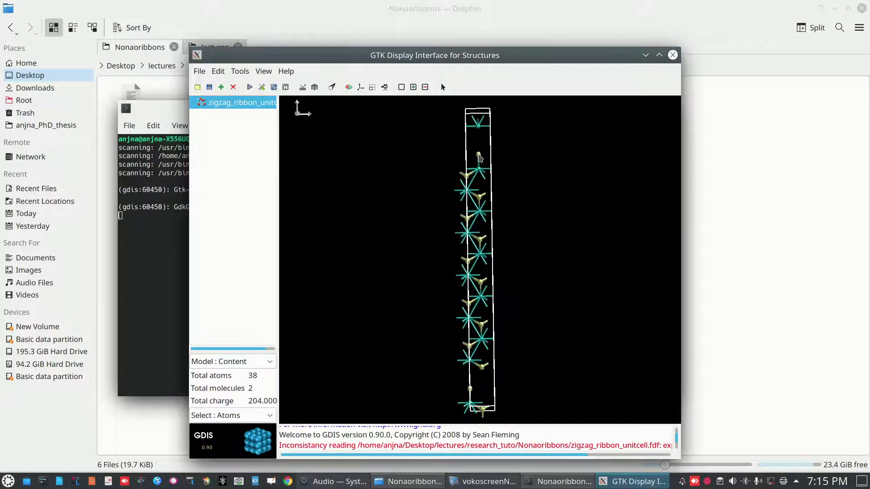
pyautogui.click(660, 55)
pyautogui.moveTo(564, 138); pyautogui.dragTo(510, 170)
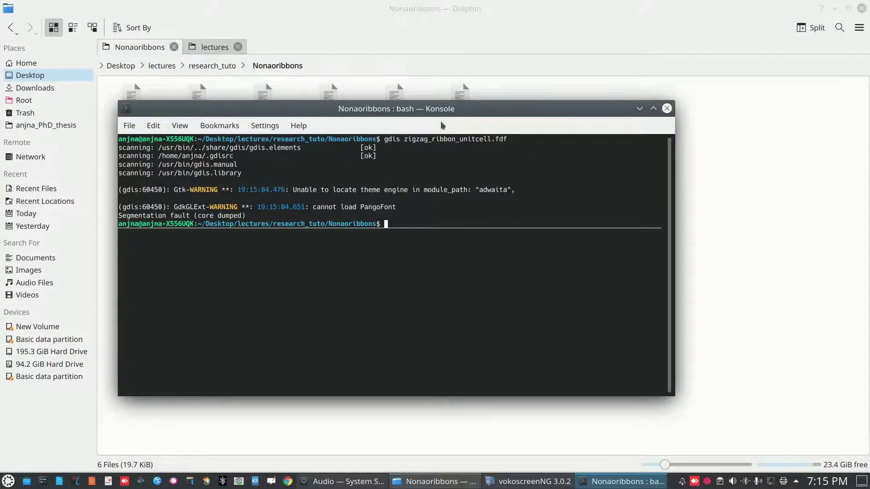
pyautogui.moveTo(412, 103); pyautogui.dragTo(420, 88)
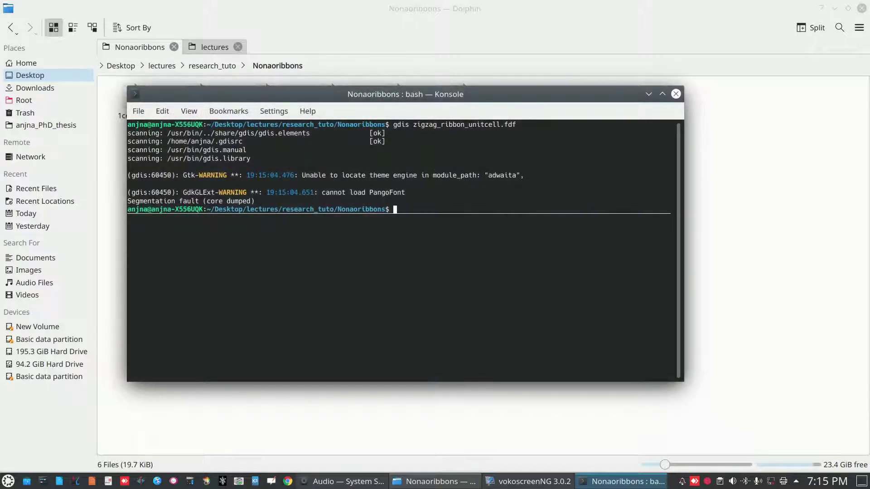
pyautogui.rightClick(707, 481)
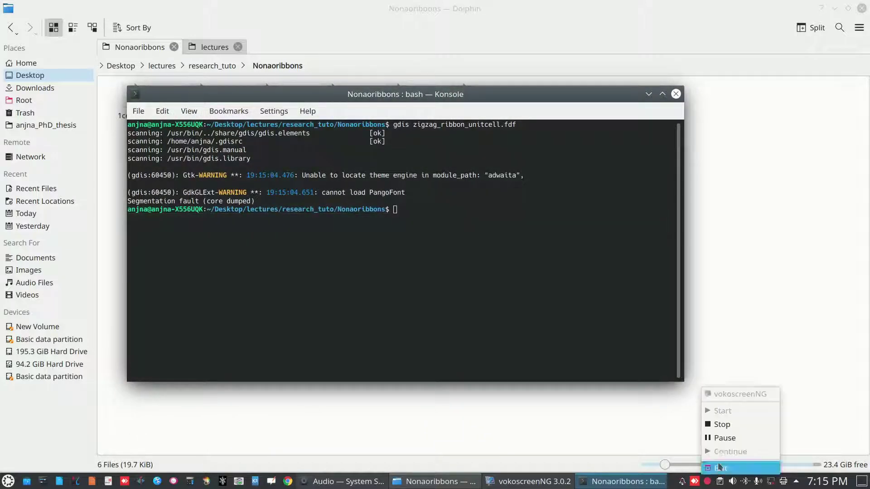
pyautogui.click(717, 439)
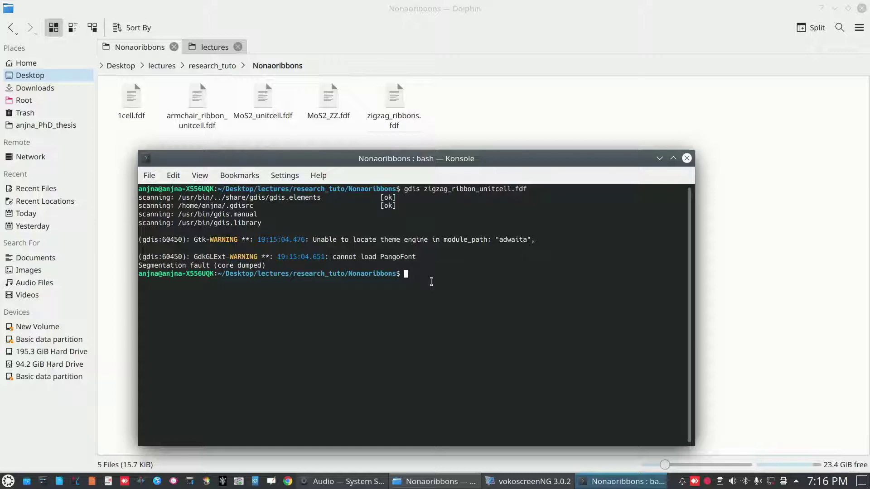
# Step: Try to reopen zigzag_ribbon_unitcell.fdf in GDIS by repeating the previous terminal command, and close the GDIS window
pyautogui.press('Up')
pyautogui.press('Return')
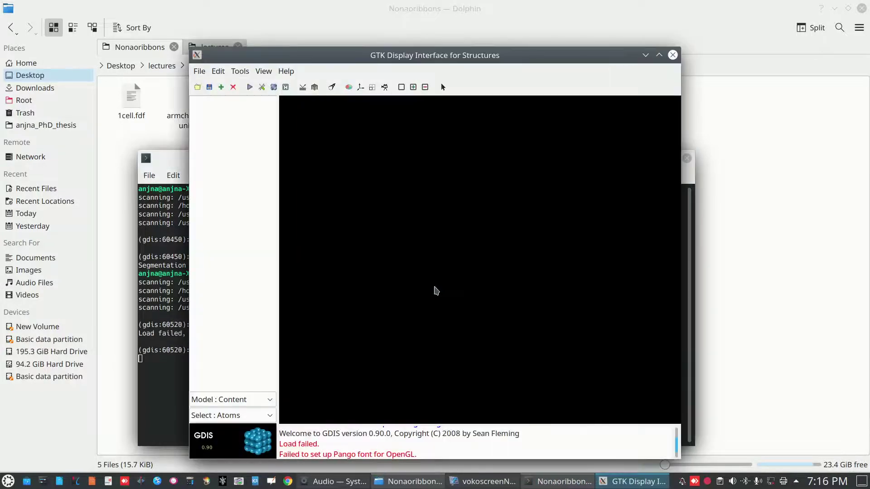
pyautogui.moveTo(500, 62); pyautogui.dragTo(534, 113)
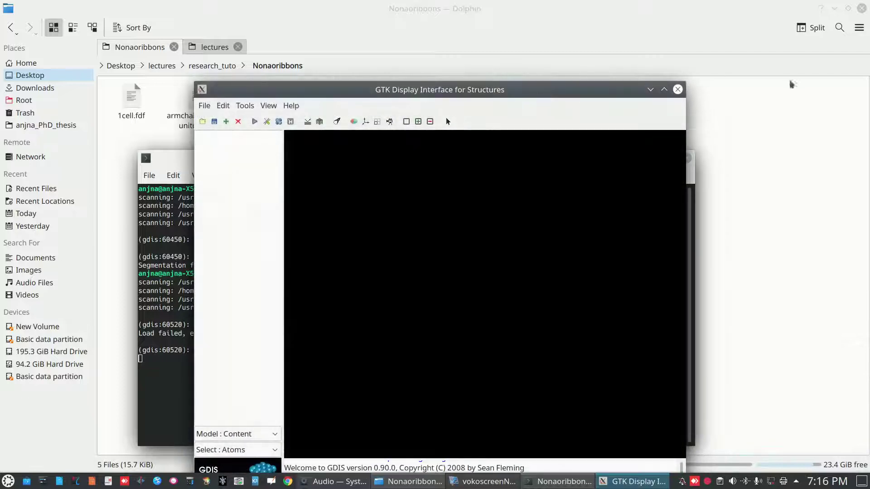
pyautogui.click(678, 89)
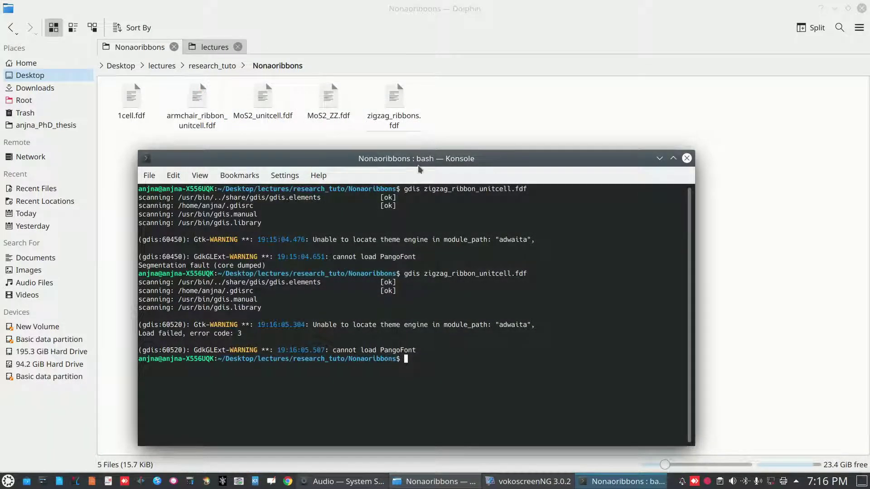
# Step: Open zigzag_ribbons.fdf in GDIS by correcting the file name in the previous gdis command
pyautogui.press('Up')
pyautogui.press('BackSpace')
pyautogui.press('BackSpace')
pyautogui.press('BackSpace')
pyautogui.press('BackSpace')
pyautogui.press('BackSpace')
pyautogui.press('BackSpace')
pyautogui.press('BackSpace')
pyautogui.press('BackSpace')
pyautogui.press('BackSpace')
pyautogui.press('BackSpace')
pyautogui.press('BackSpace')
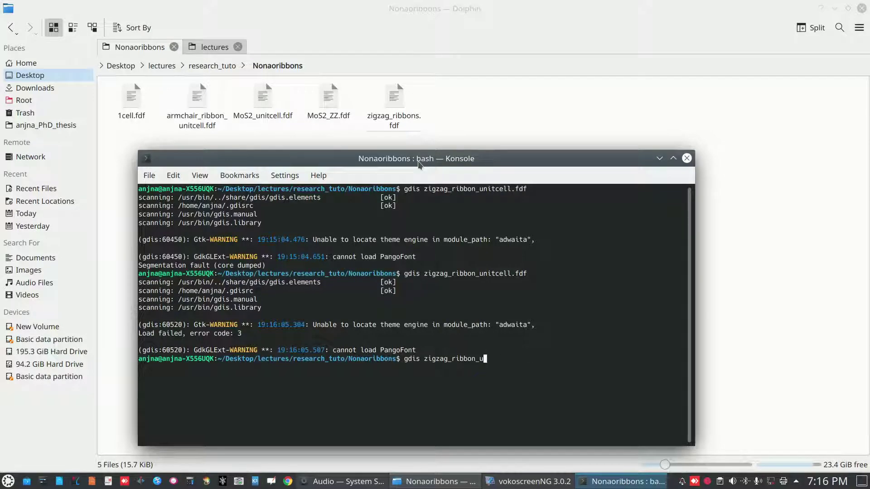
pyautogui.press('Tab')
pyautogui.press('Return')
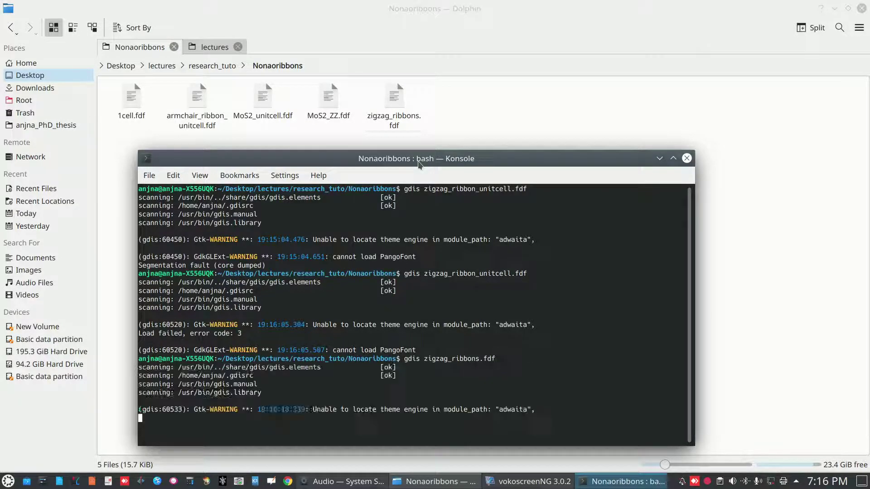
# Step: Maximize the GDIS window and rotate the ribbon cell to view its honeycomb plane face-on
pyautogui.moveTo(444, 268); pyautogui.dragTo(705, 4, button='middle')
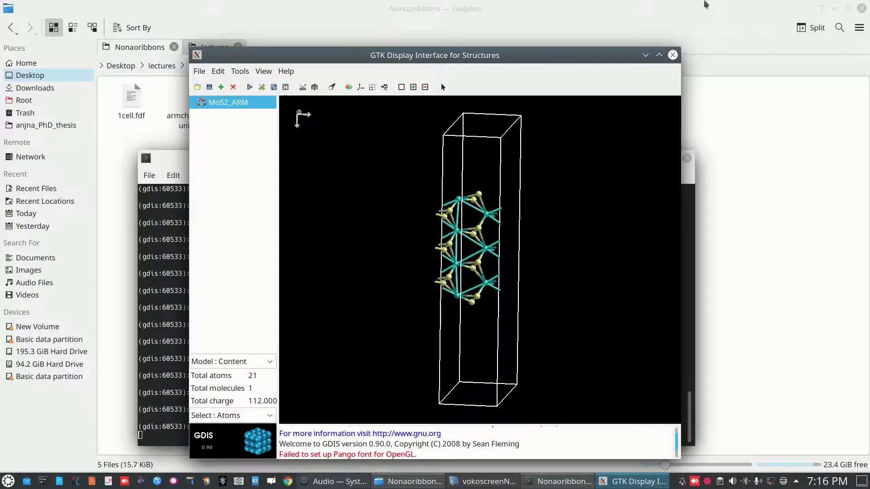
pyautogui.click(660, 55)
pyautogui.moveTo(525, 196); pyautogui.dragTo(520, 205, button='middle')
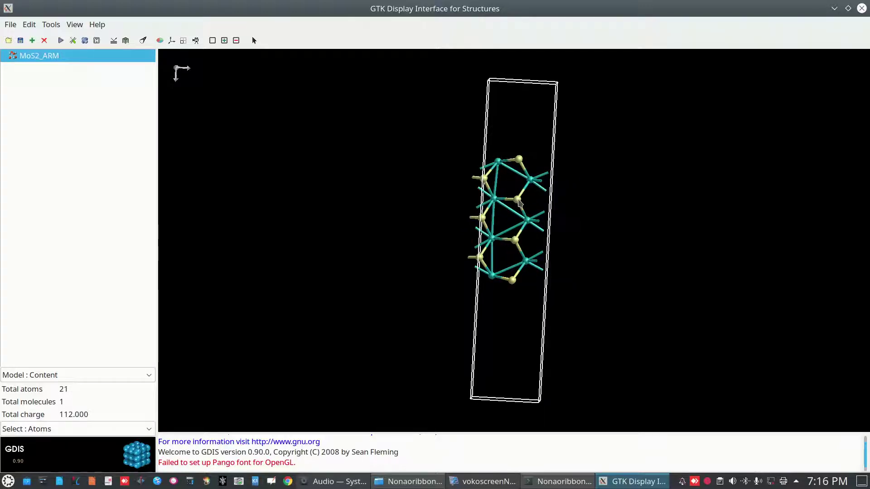
# Step: Display the model's periodic images with 3 cells in the second lattice direction and 1 in the others, and rotate the extended ribbon
pyautogui.click(147, 376)
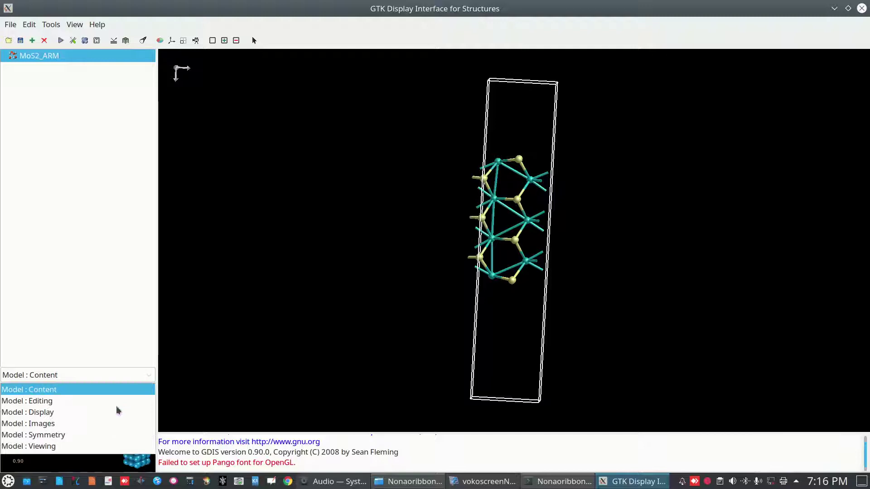
pyautogui.click(51, 423)
pyautogui.click(151, 382)
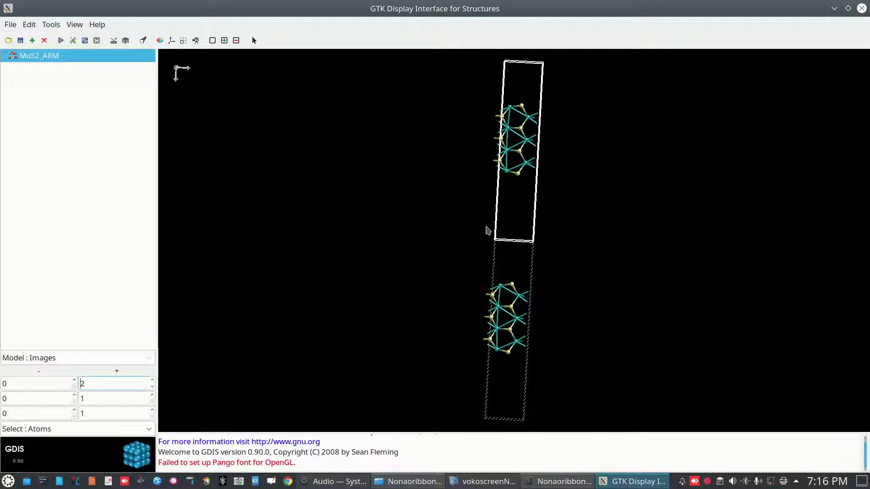
pyautogui.click(153, 387)
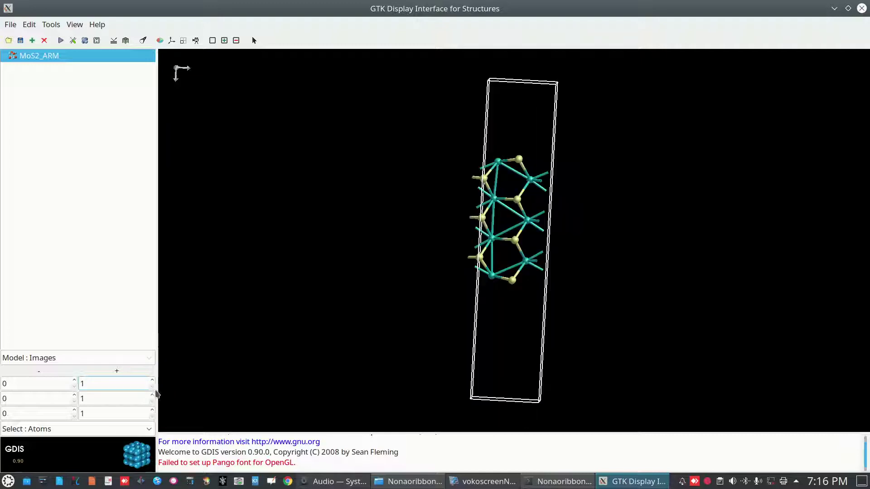
pyautogui.click(153, 395)
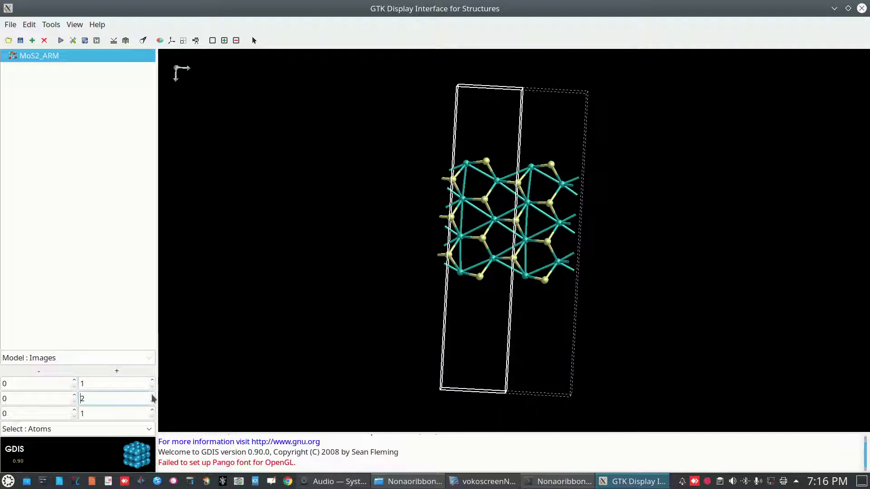
pyautogui.click(153, 396)
pyautogui.moveTo(392, 307); pyautogui.dragTo(396, 331)
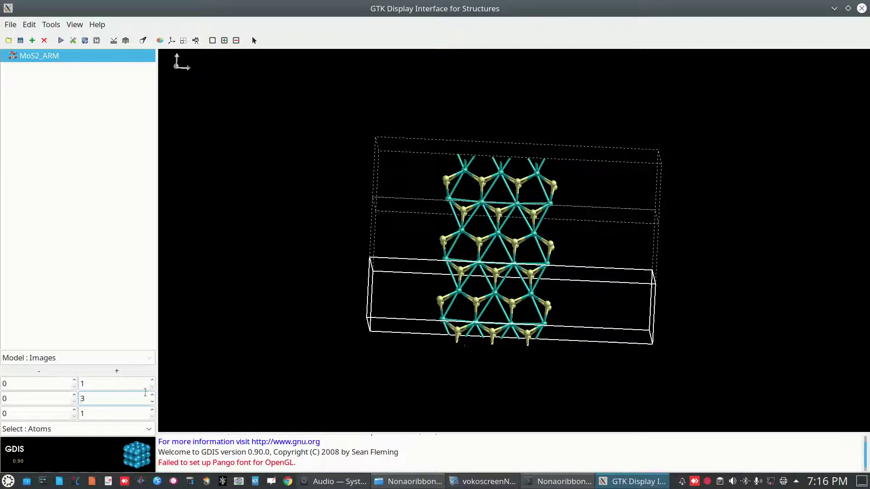
pyautogui.rightClick(707, 481)
pyautogui.click(713, 439)
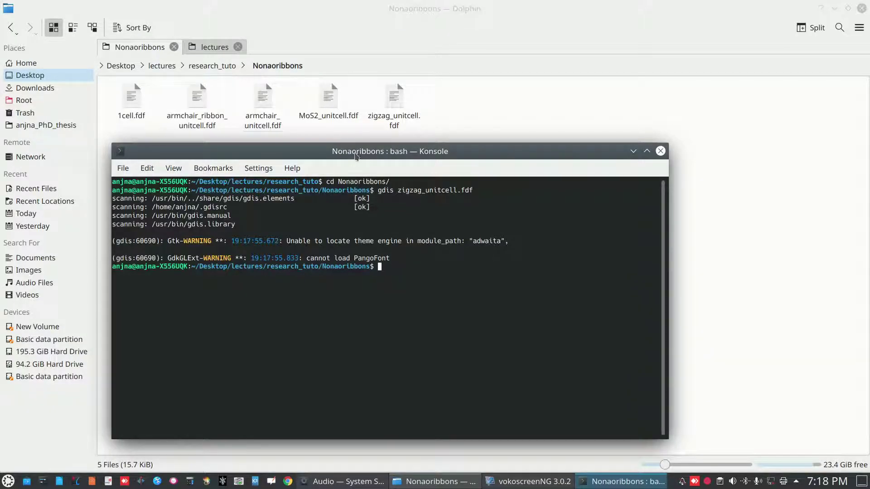
pyautogui.moveTo(359, 143); pyautogui.dragTo(361, 120)
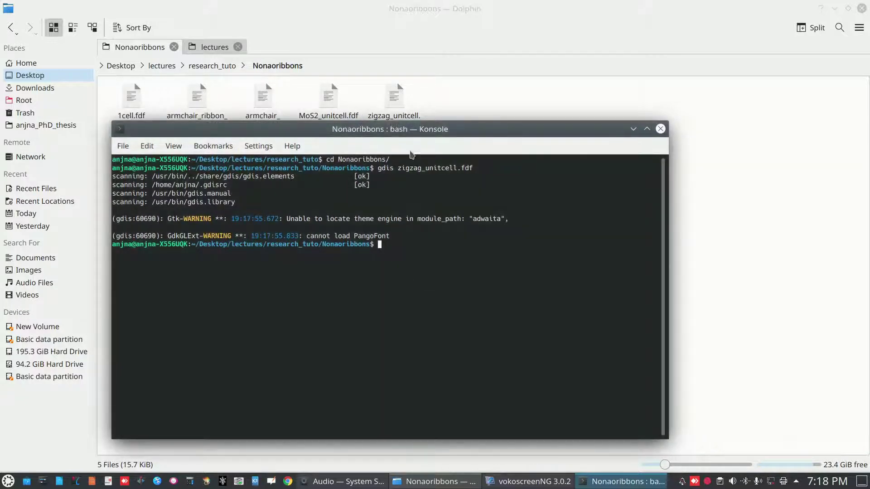
pyautogui.moveTo(414, 132); pyautogui.dragTo(415, 140)
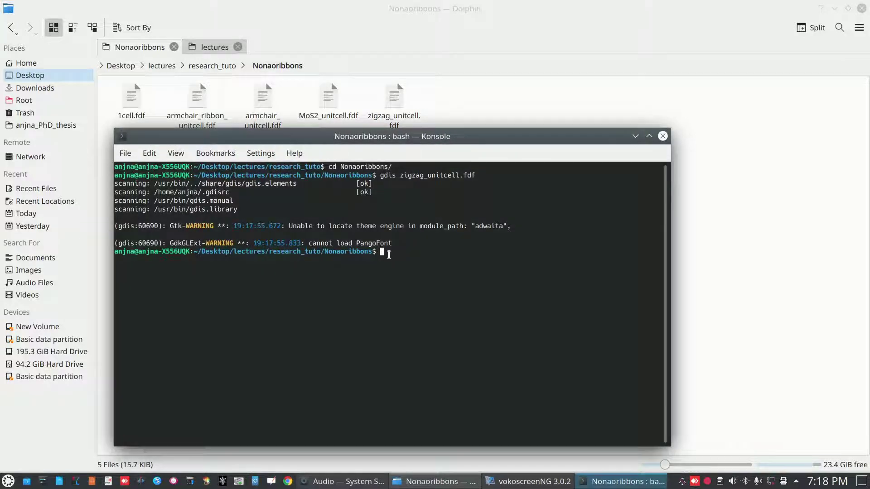
# Step: Open zigzag_unitcell.fdf in GDIS by repeating the previous terminal command, and rotate the ribbon cell to view its honeycomb plane
pyautogui.press('Up')
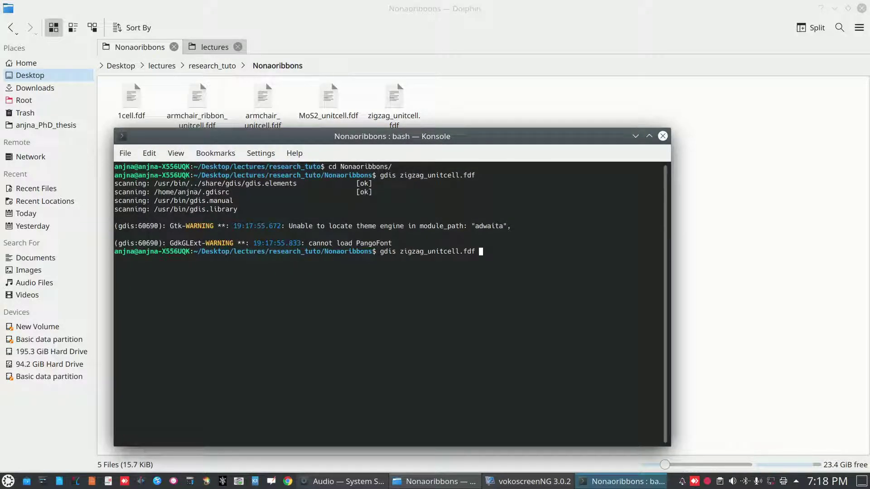
pyautogui.press('Tab')
pyautogui.press('Return')
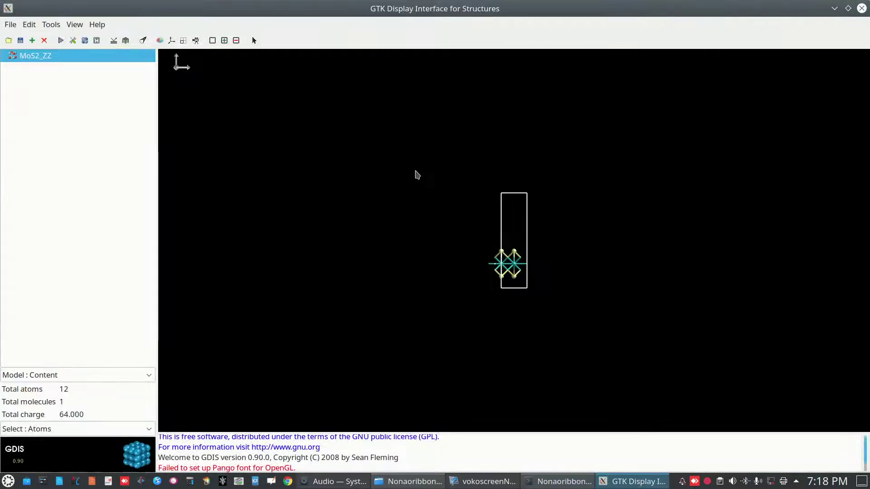
pyautogui.moveTo(503, 259); pyautogui.dragTo(503, 301)
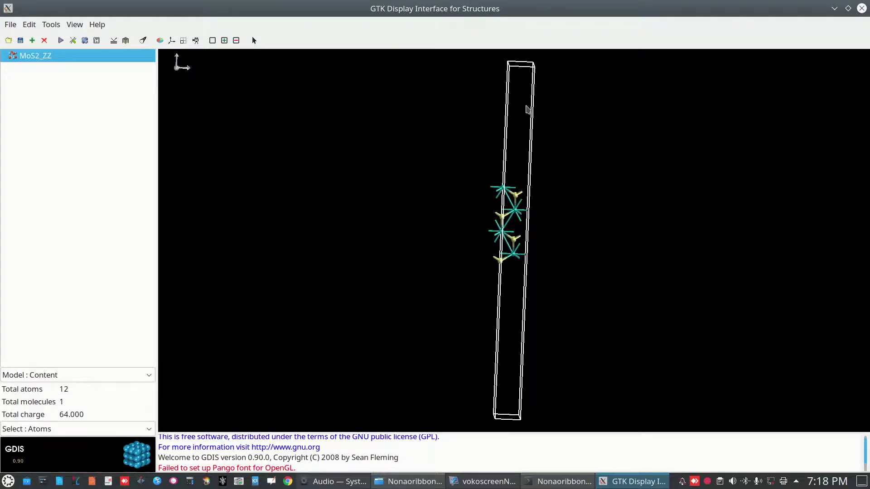
pyautogui.moveTo(525, 111); pyautogui.dragTo(523, 109)
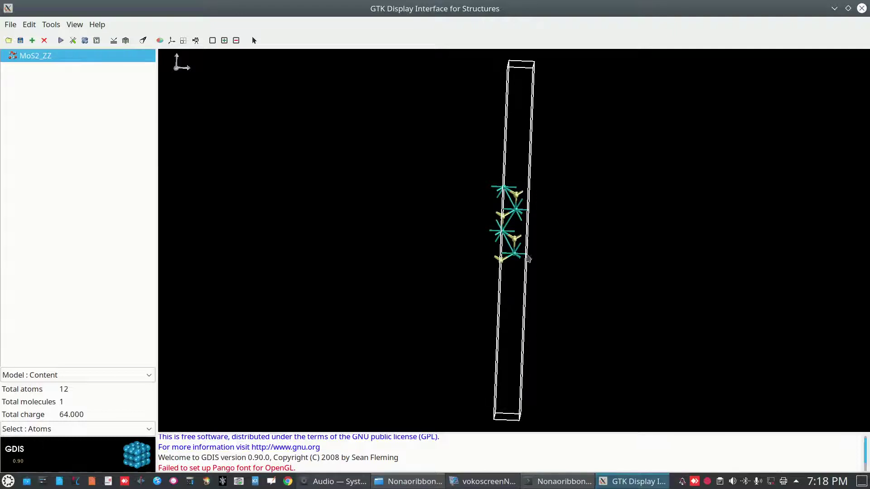
pyautogui.moveTo(526, 249); pyautogui.dragTo(525, 248)
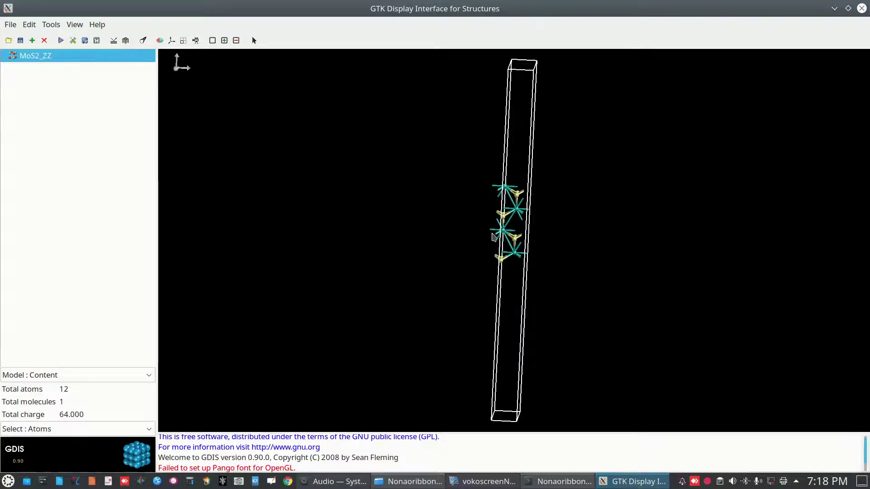
pyautogui.moveTo(521, 265); pyautogui.dragTo(516, 256)
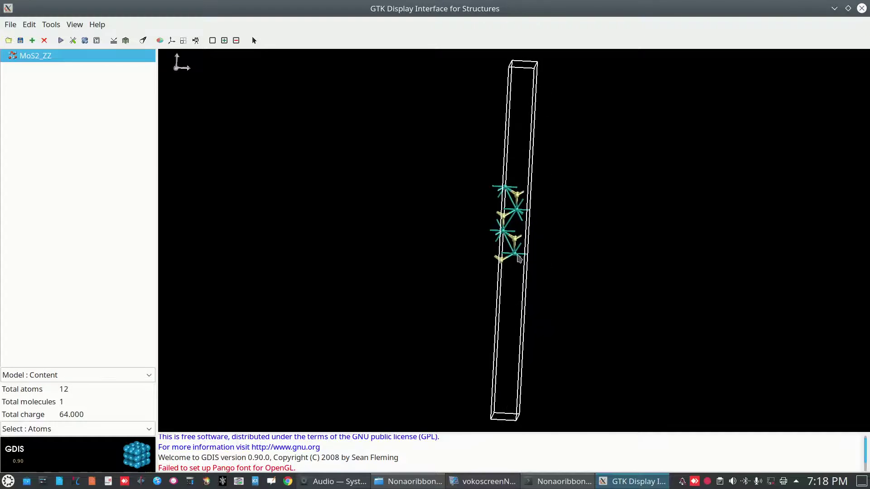
# Step: Display the model's periodic images with 10 cells in the positive first lattice direction
pyautogui.click(145, 375)
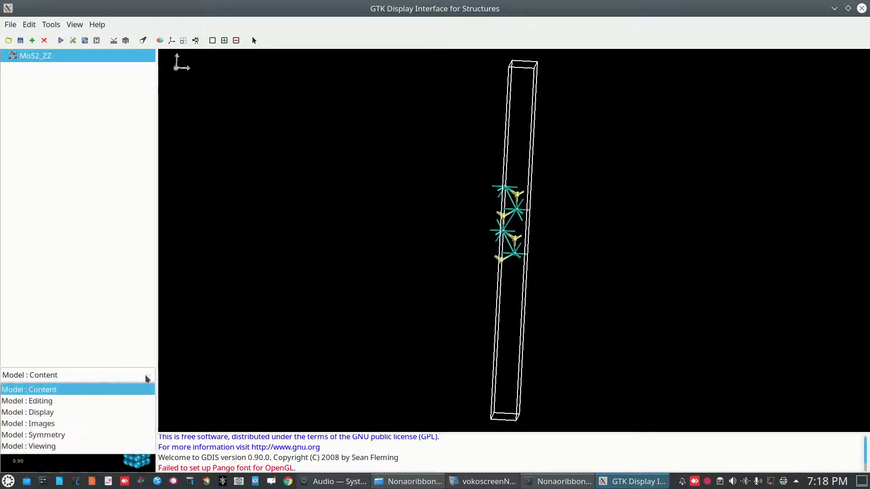
pyautogui.click(48, 425)
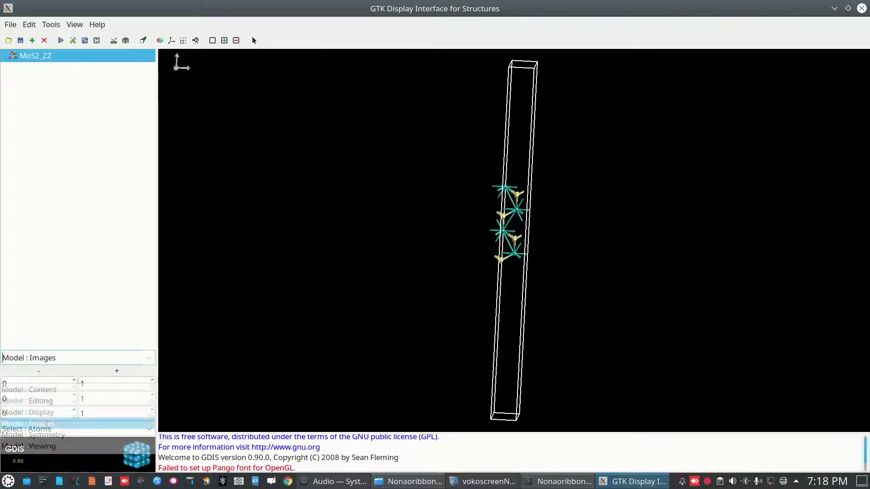
pyautogui.click(151, 382)
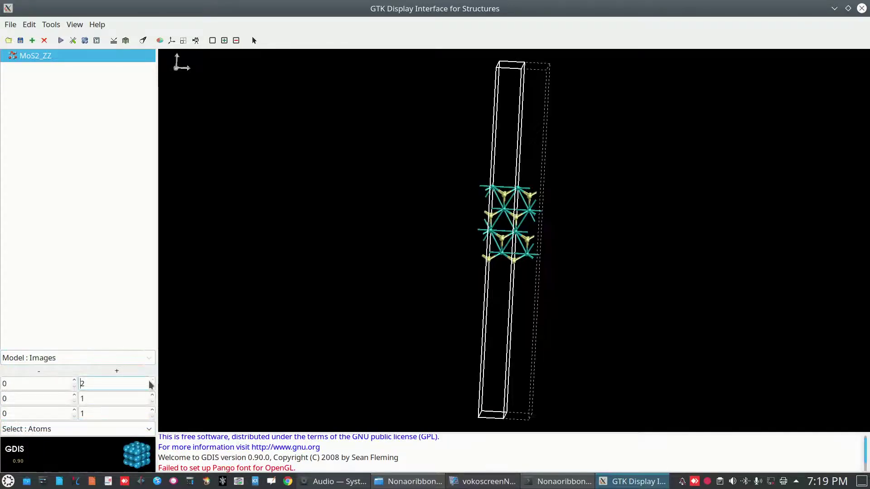
pyautogui.click(151, 382)
pyautogui.click(152, 382)
pyautogui.click(153, 382)
pyautogui.click(152, 382)
pyautogui.click(152, 382)
pyautogui.click(153, 382)
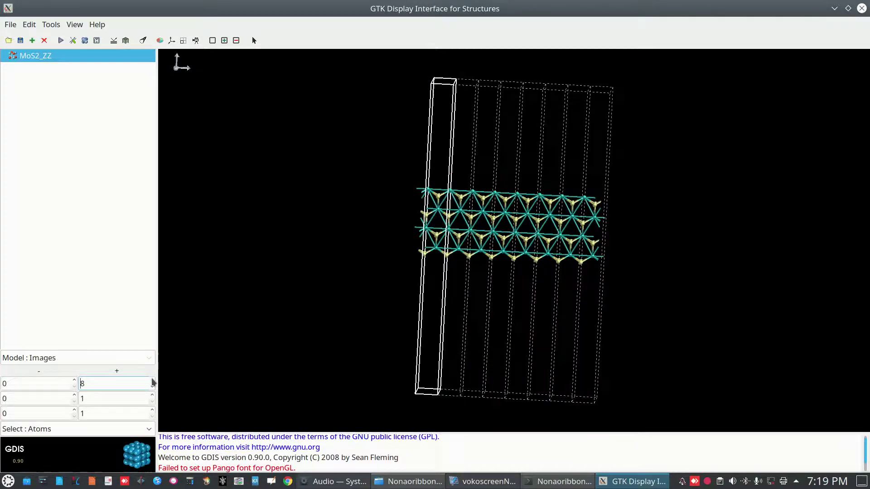
pyautogui.click(152, 382)
pyautogui.click(153, 382)
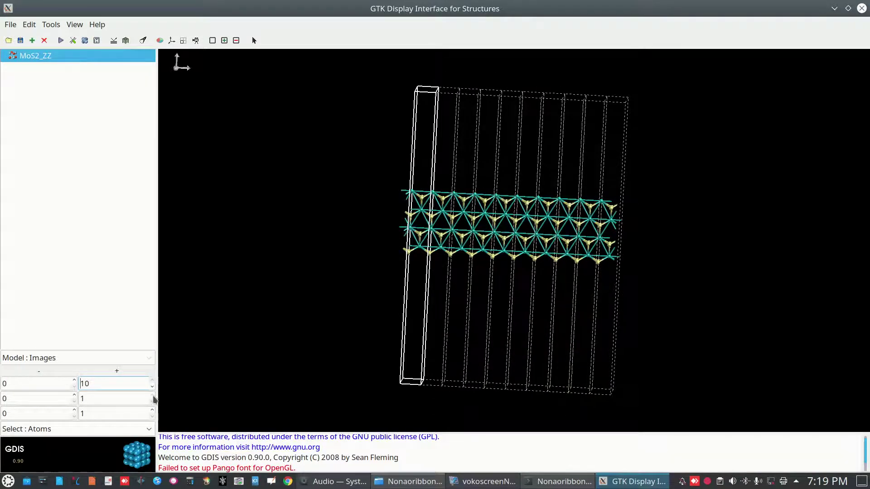
# Step: Preview up to 3 periodic images in the positive second lattice direction to inspect the ribbon spacing, and return that count to 1
pyautogui.click(152, 396)
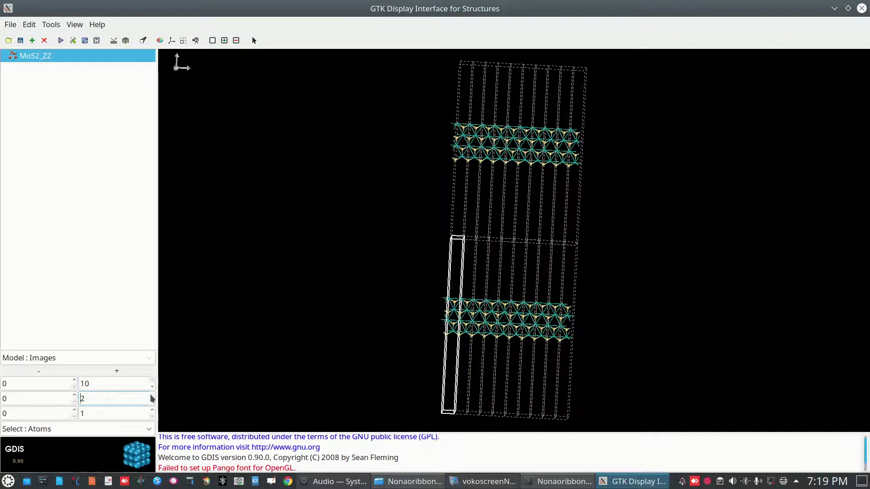
pyautogui.click(152, 396)
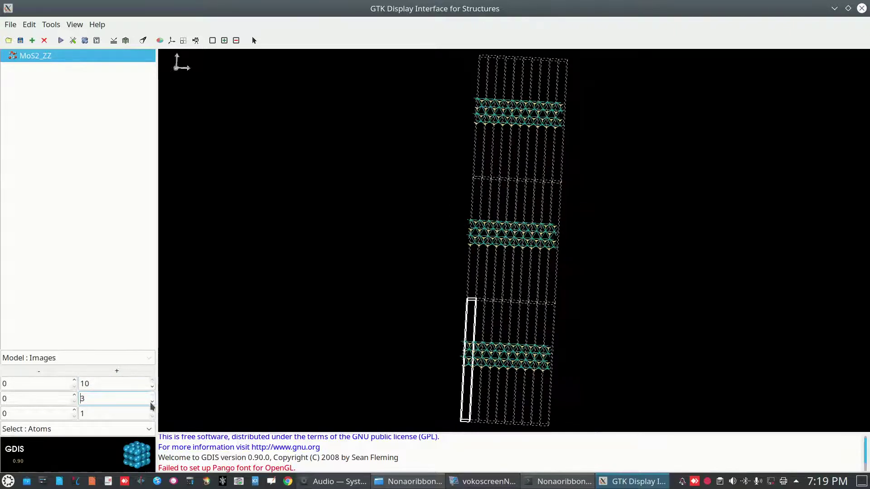
pyautogui.click(152, 402)
pyautogui.click(152, 402)
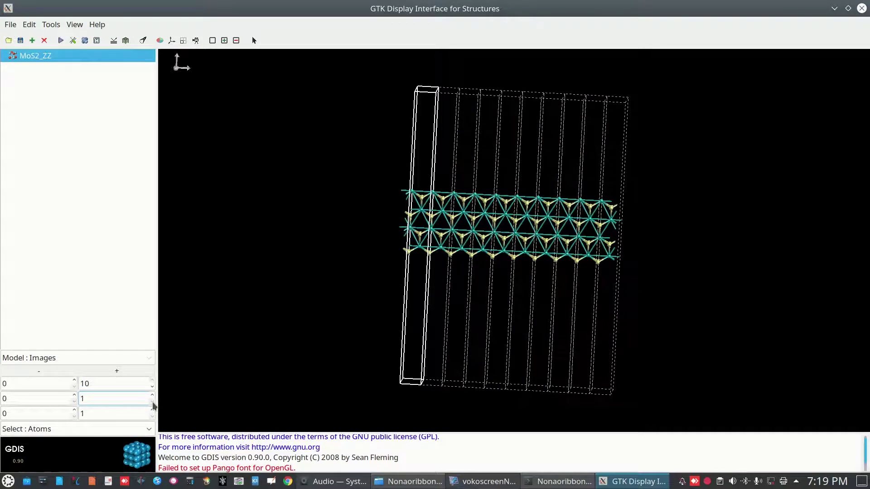
pyautogui.click(153, 396)
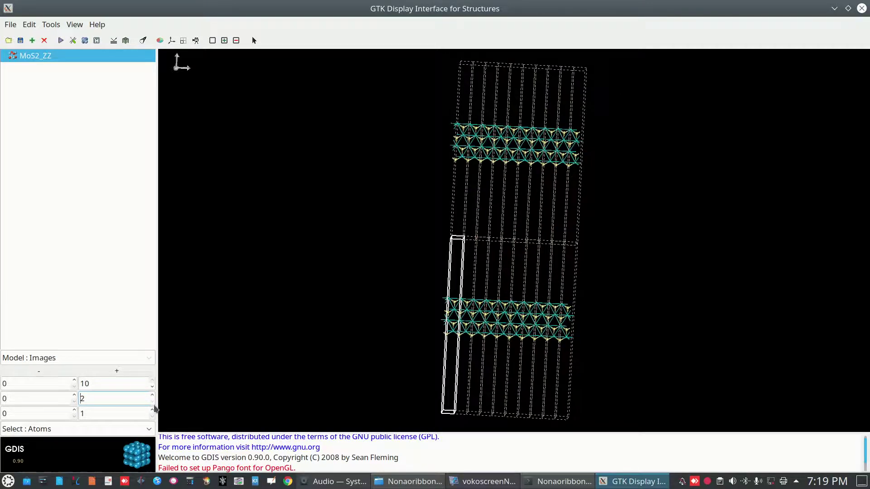
pyautogui.click(153, 402)
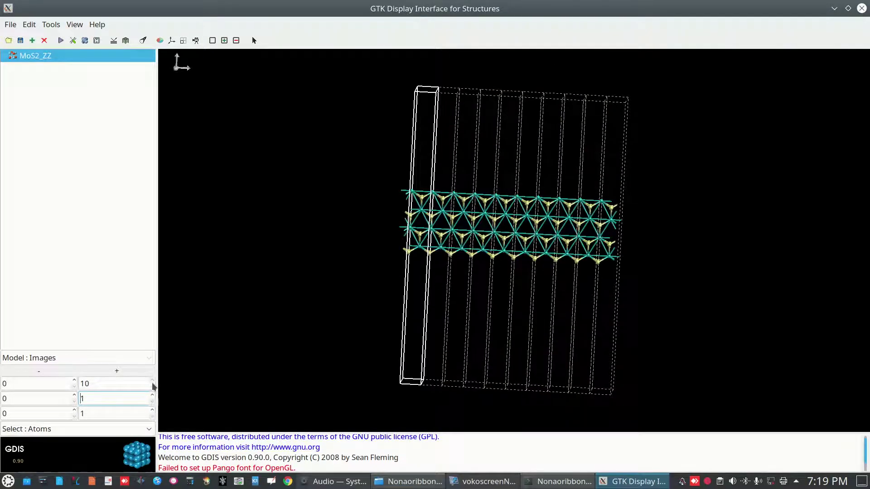
# Step: Reset the periodic images in the positive first lattice direction to 1 to show the single ribbon cell
pyautogui.click(153, 388)
pyautogui.click(153, 388)
pyautogui.click(153, 389)
pyautogui.click(152, 388)
pyautogui.click(152, 388)
pyautogui.click(152, 389)
pyautogui.click(152, 388)
pyautogui.click(153, 388)
pyautogui.click(153, 388)
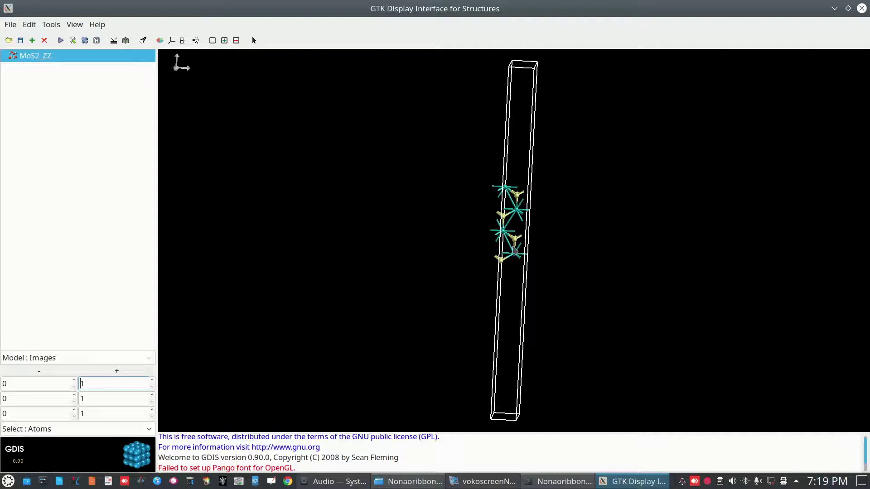
# Step: Preview the ribbon growing to 6 periodic images in the positive first lattice direction, and return that count to 1
pyautogui.click(153, 382)
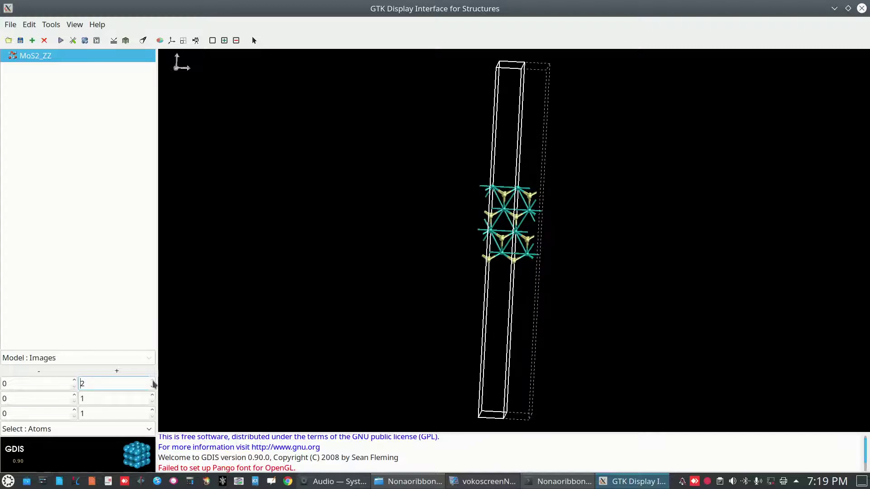
pyautogui.click(154, 382)
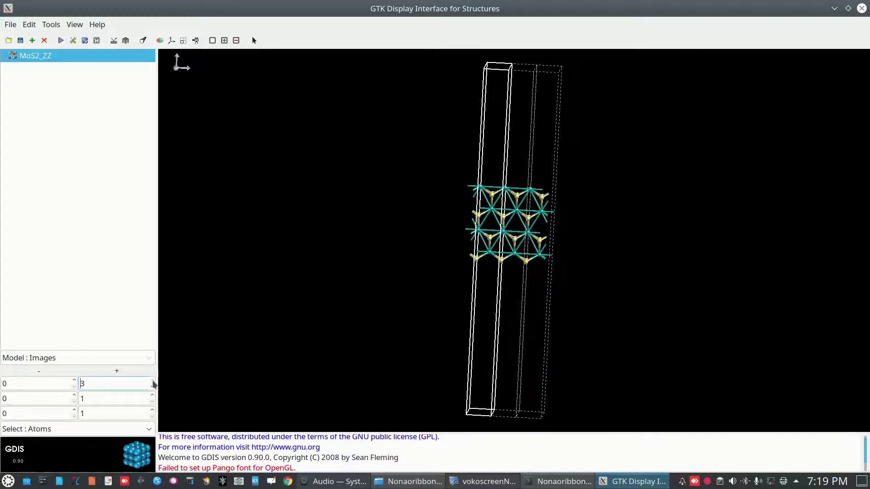
pyautogui.click(152, 382)
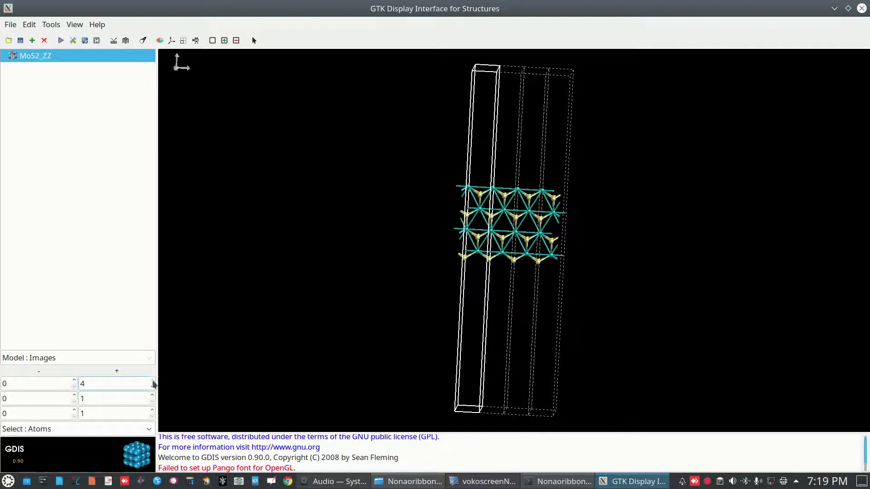
pyautogui.click(153, 382)
pyautogui.click(153, 382)
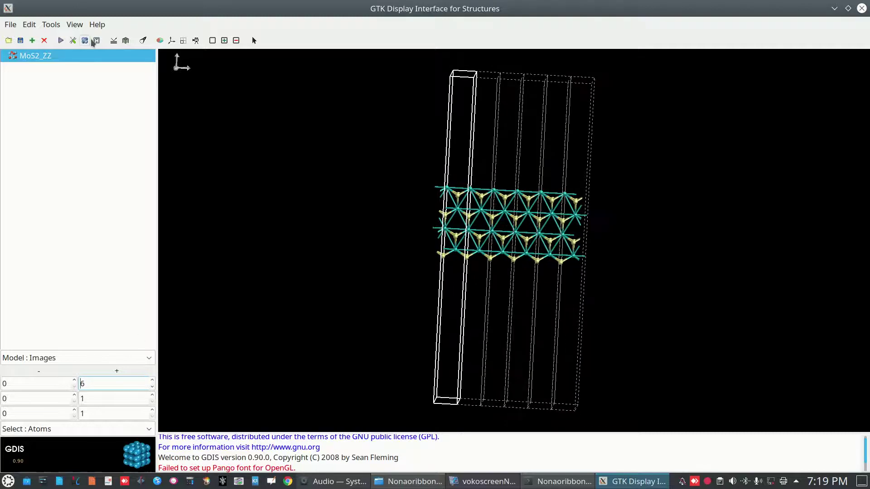
pyautogui.click(152, 388)
pyautogui.click(152, 387)
pyautogui.click(152, 388)
pyautogui.click(151, 388)
pyautogui.click(152, 388)
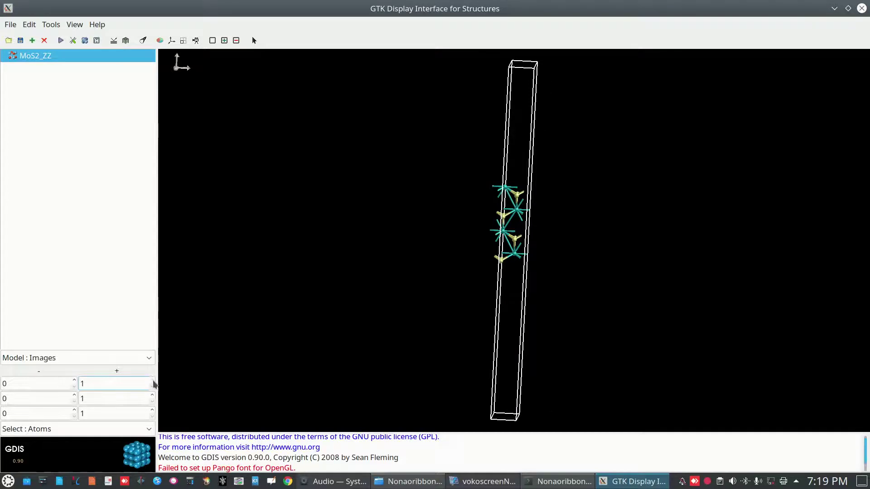
# Step: Set 2 periodic images in the positive first lattice direction, make a supercell from them, and rotate the doubled ribbon cell into view
pyautogui.click(153, 381)
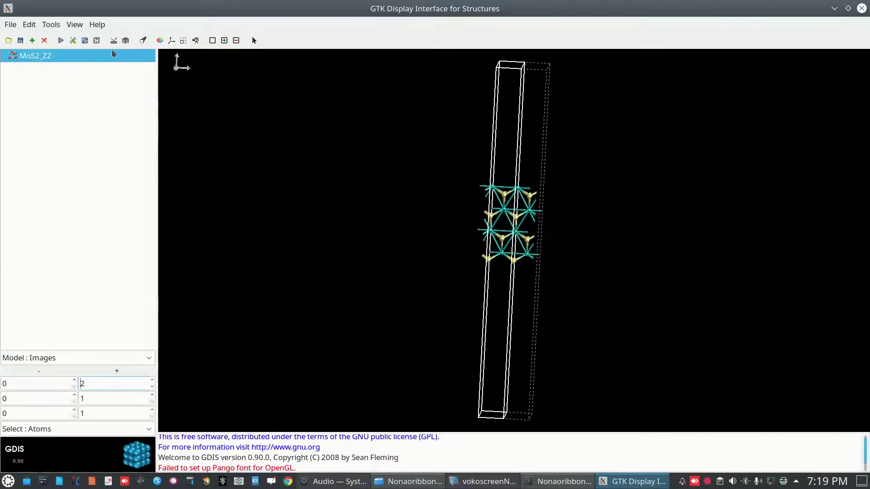
pyautogui.click(72, 41)
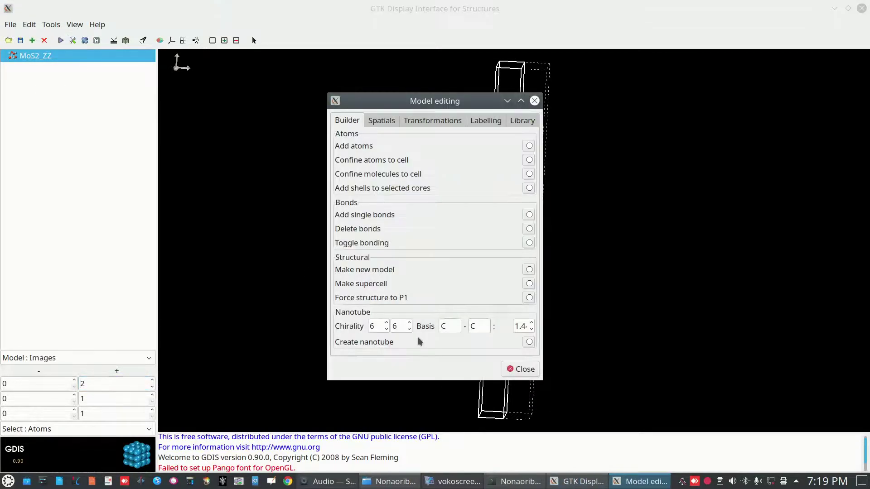
pyautogui.click(530, 284)
pyautogui.click(525, 370)
pyautogui.moveTo(505, 280); pyautogui.dragTo(503, 297)
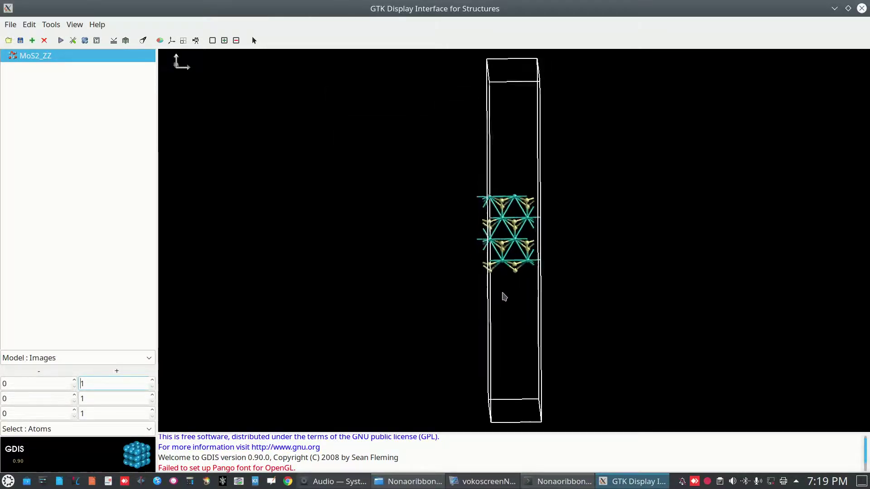
# Step: Double the supercell again with 2 images in the positive first lattice direction and Make supercell, and rotate it to view the honeycomb plane
pyautogui.click(152, 381)
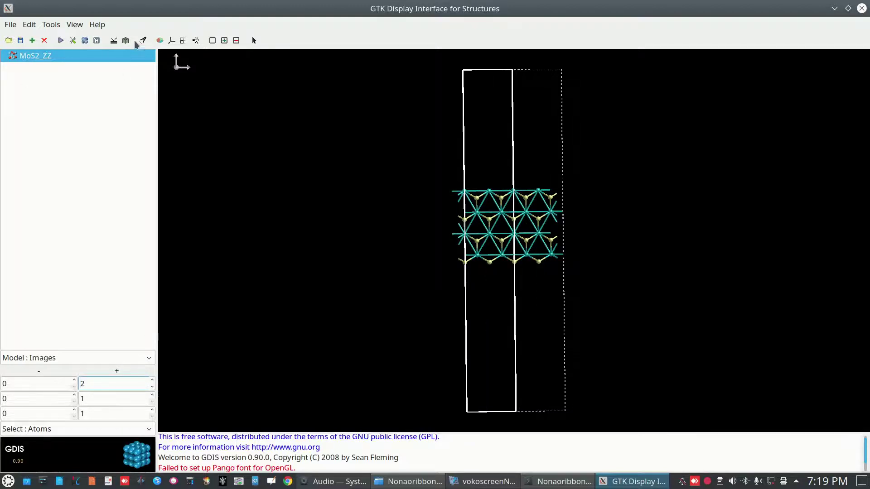
pyautogui.click(73, 40)
pyautogui.click(529, 283)
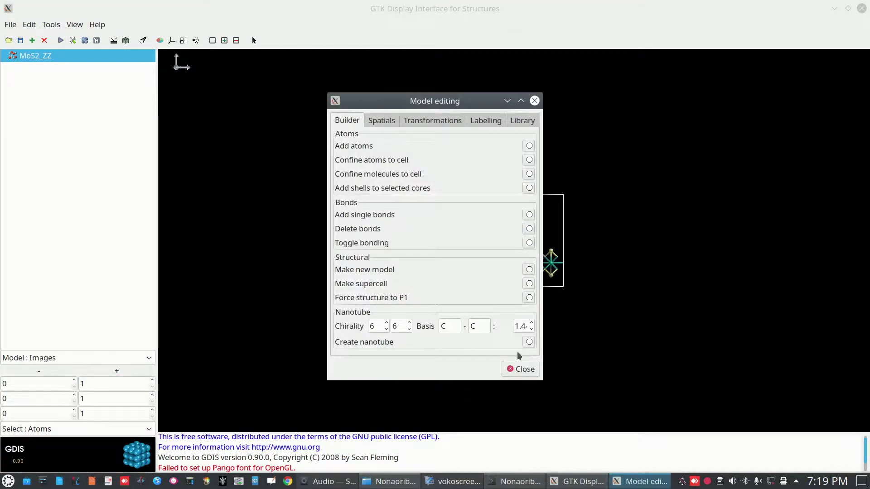
pyautogui.click(520, 369)
pyautogui.moveTo(500, 266); pyautogui.dragTo(502, 303)
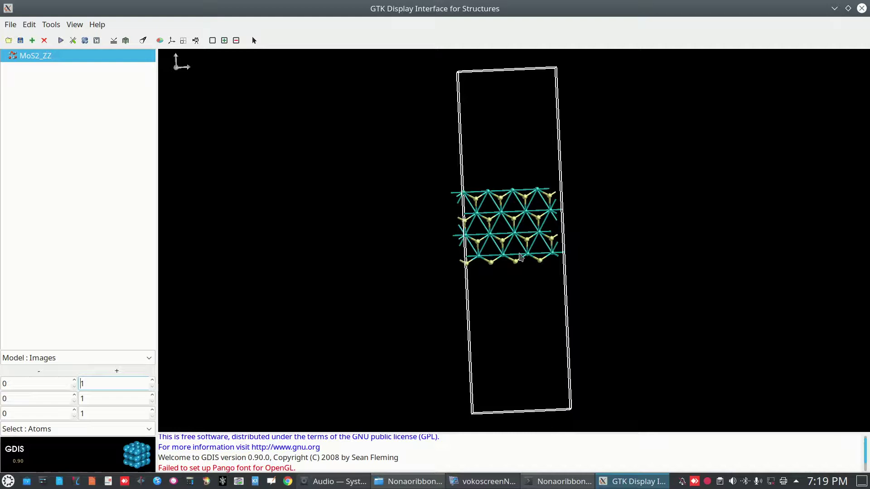
pyautogui.moveTo(509, 239); pyautogui.dragTo(510, 214)
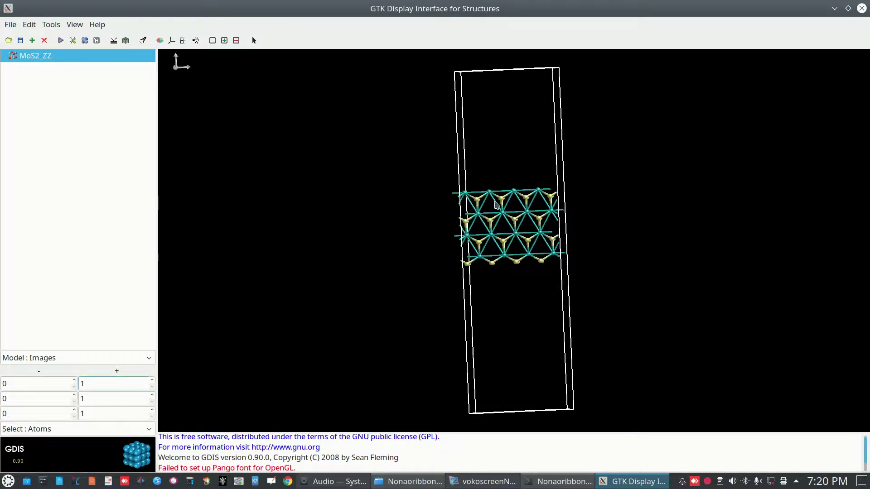
pyautogui.click(10, 24)
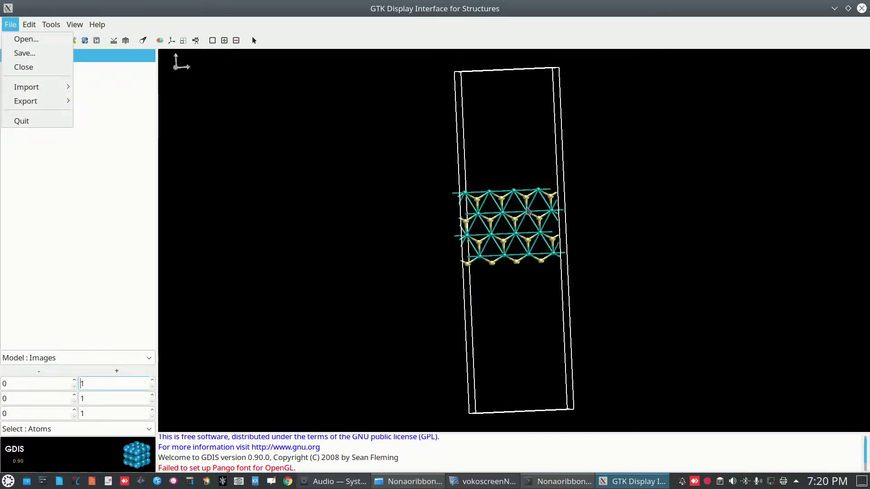
pyautogui.click(862, 9)
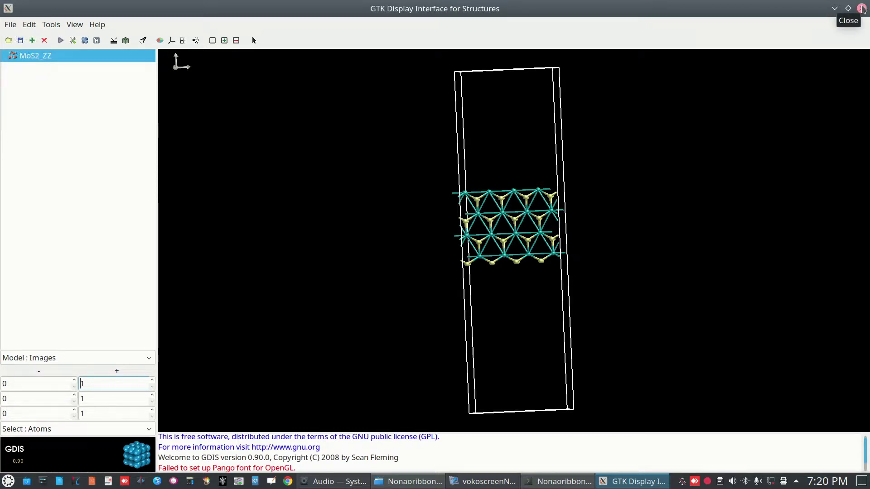
pyautogui.rightClick(707, 482)
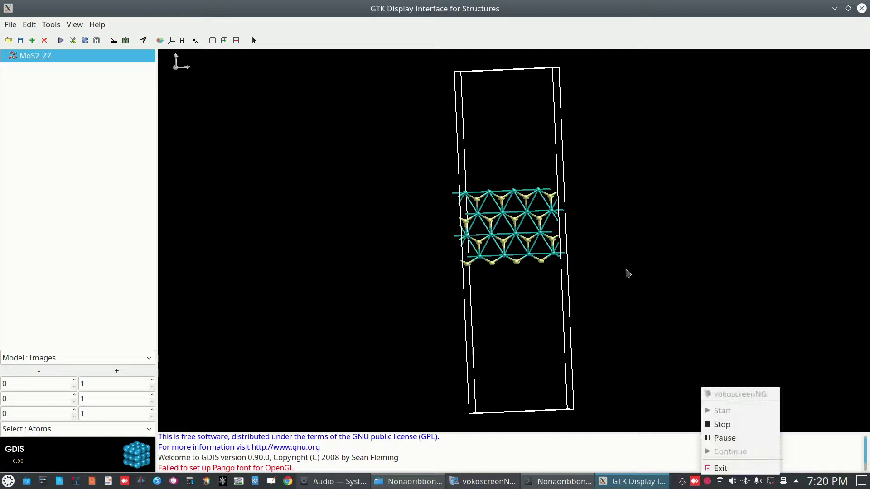
pyautogui.click(717, 443)
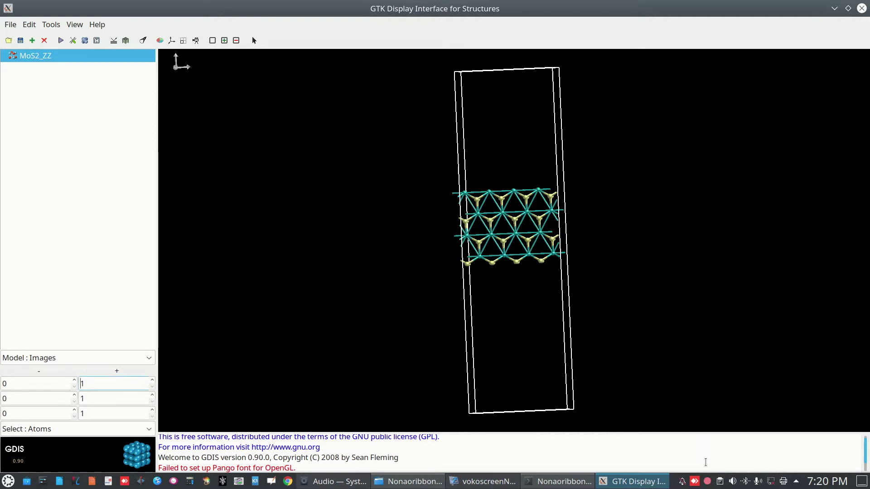
pyautogui.rightClick(705, 484)
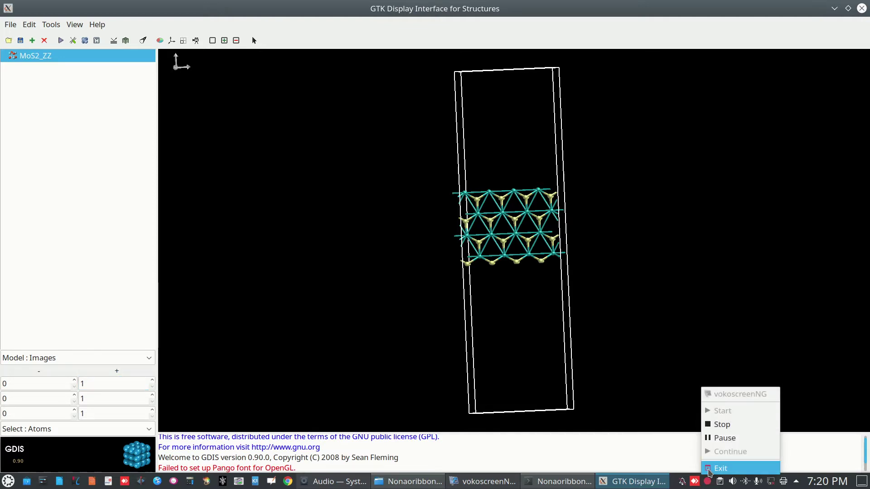